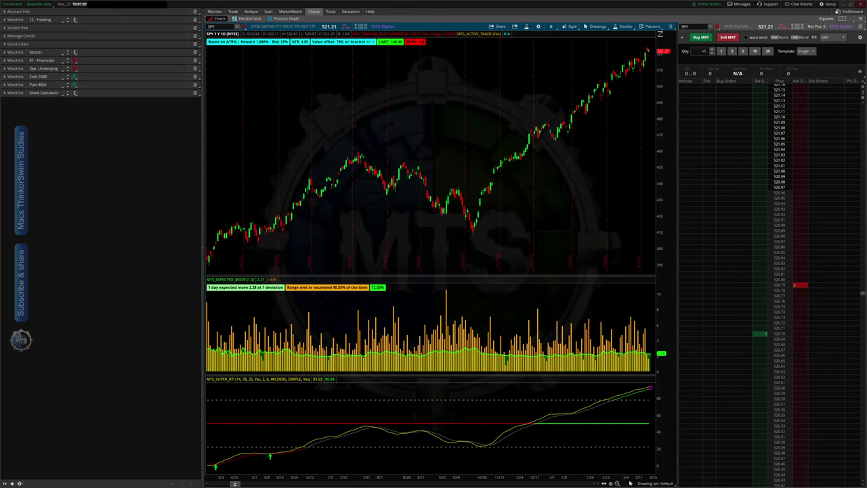
- Switch to the Edge browser, review the two YouTube videos on finding stocks to trade, and return to thinkorswim
key(super)
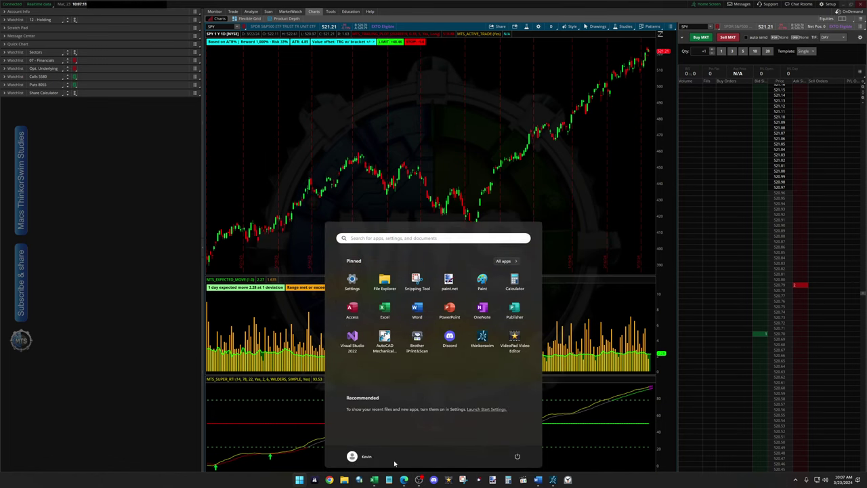
click(404, 479)
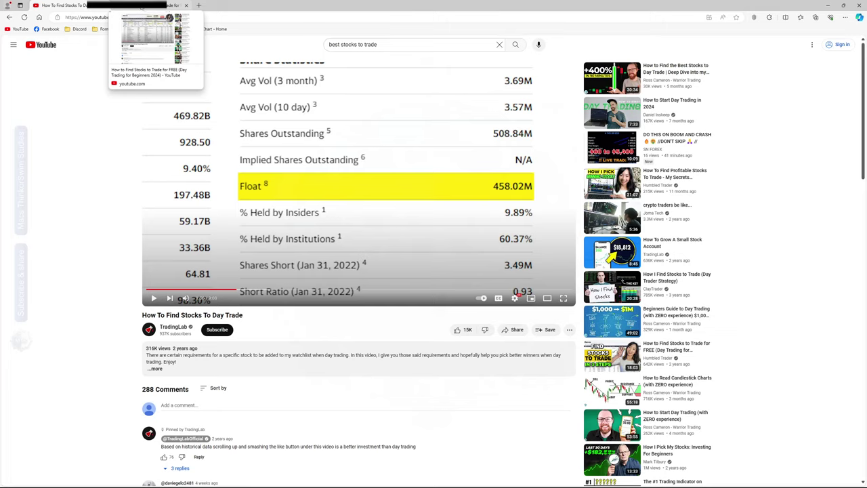
click(136, 5)
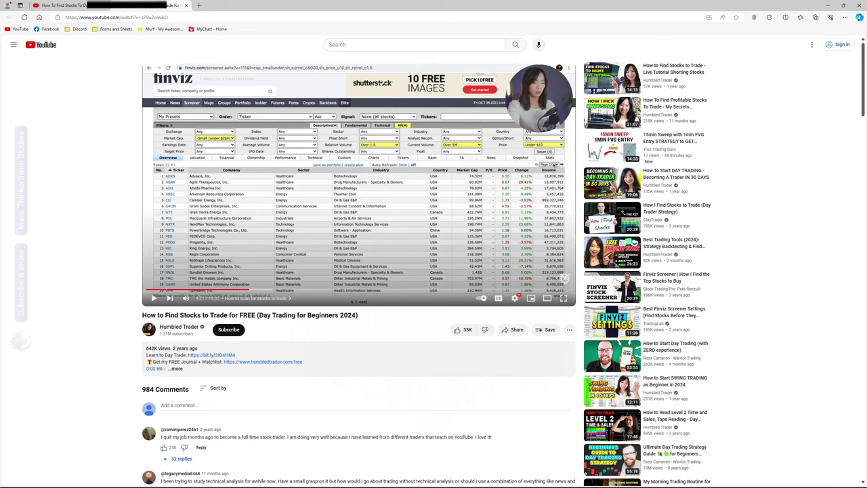
click(9, 17)
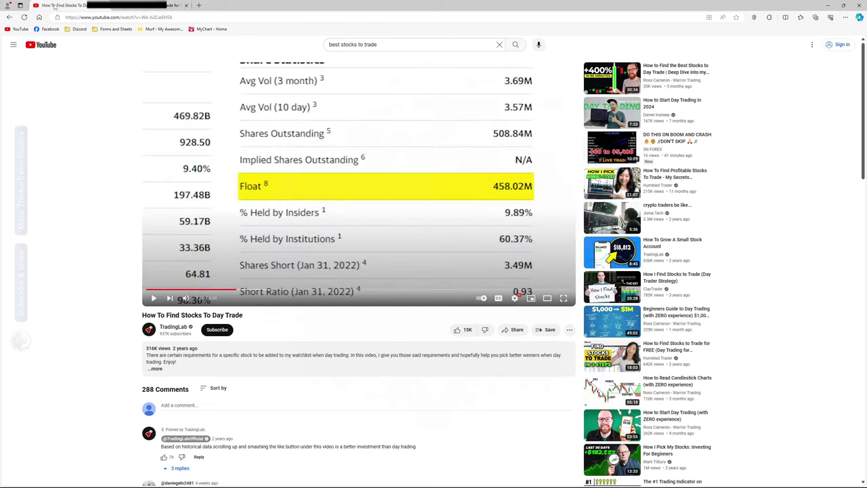
click(9, 17)
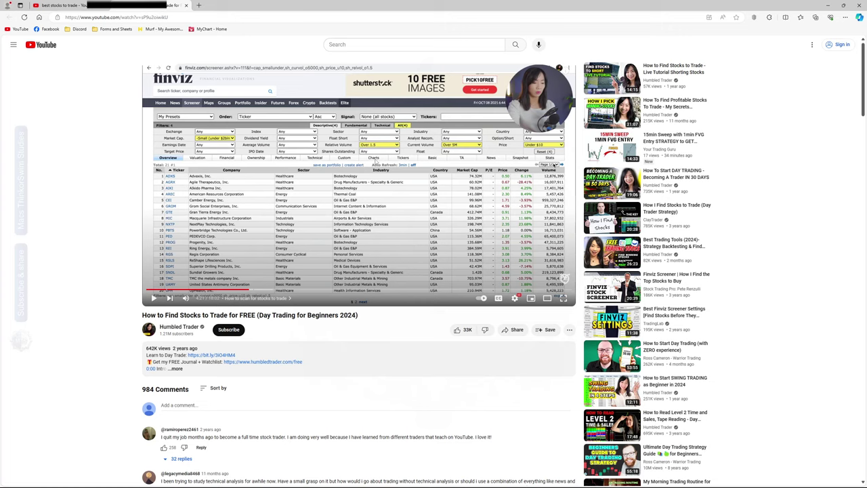
click(823, 5)
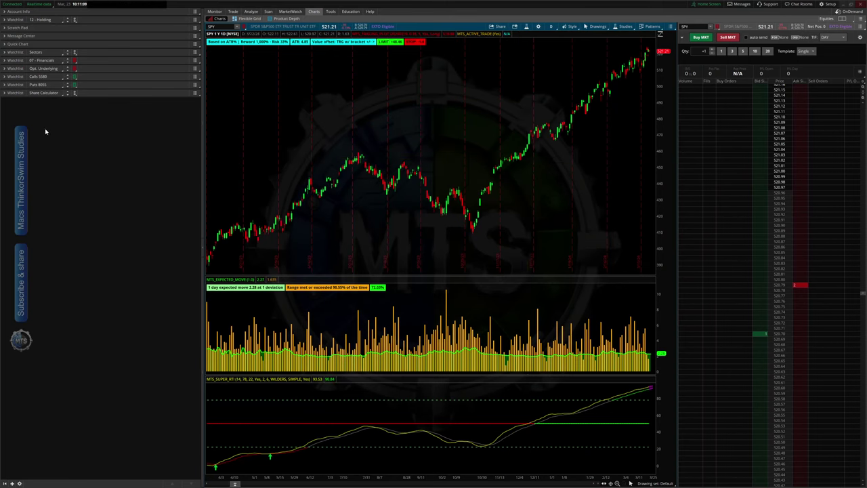
- Add a new Watchlist gadget to the sidebar and remove its Net Change, Bid and Ask columns
click(11, 483)
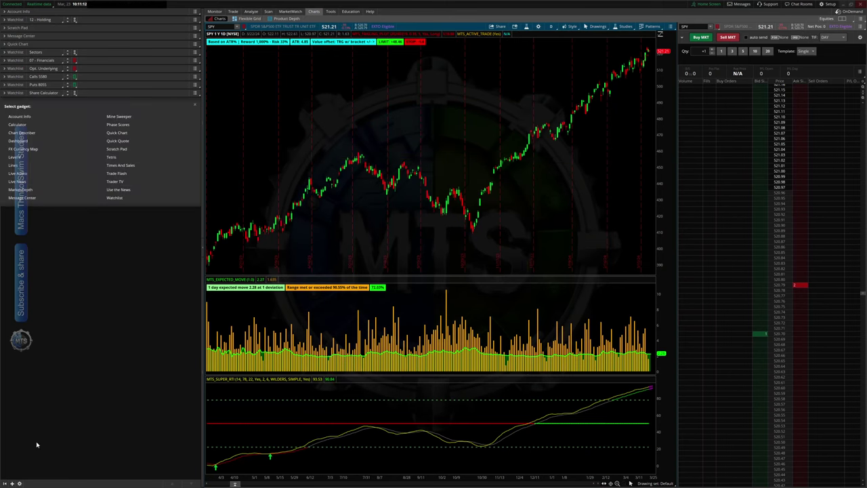
click(115, 198)
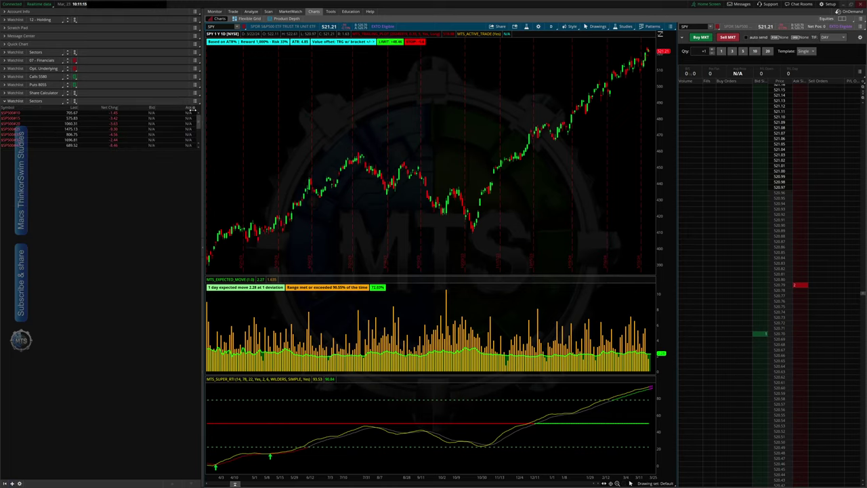
click(194, 108)
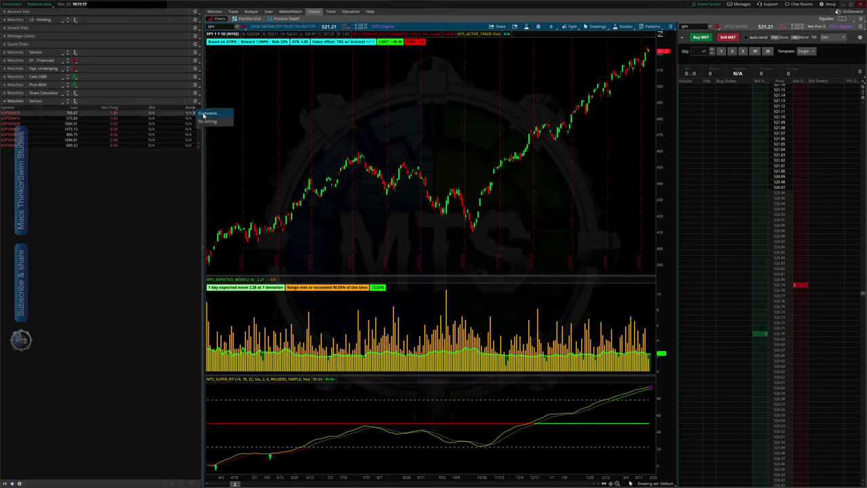
click(204, 114)
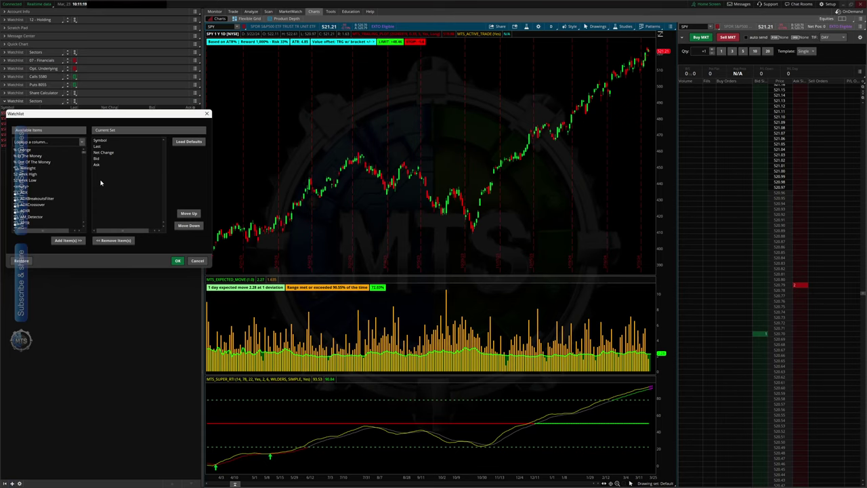
shift+click(112, 153)
drag(105, 153, 144, 201)
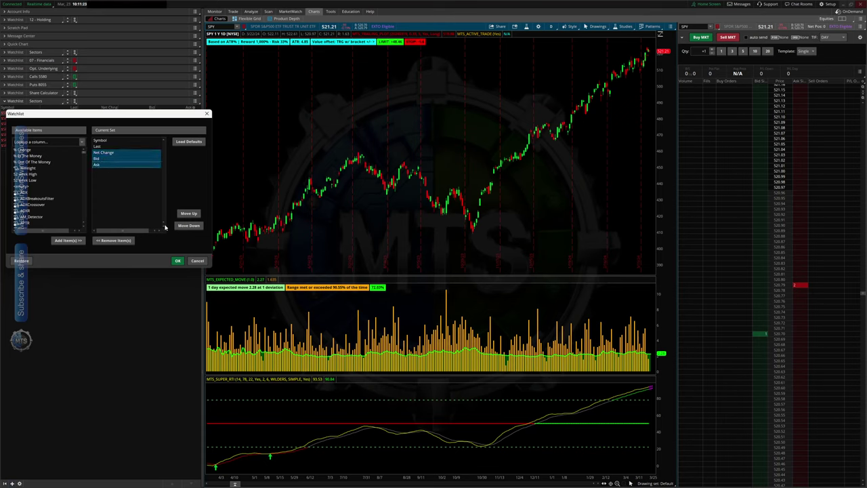
click(113, 240)
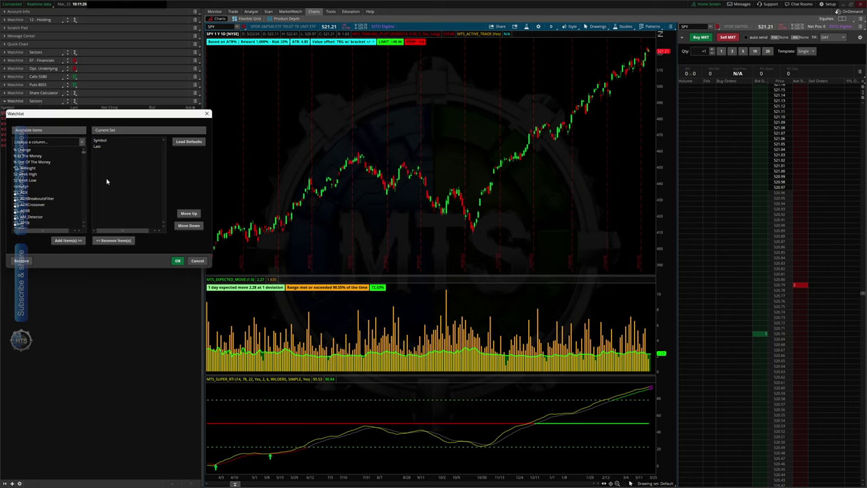
- Add the custom quote column Perf 2d to the new watchlist and apply the column set
click(82, 142)
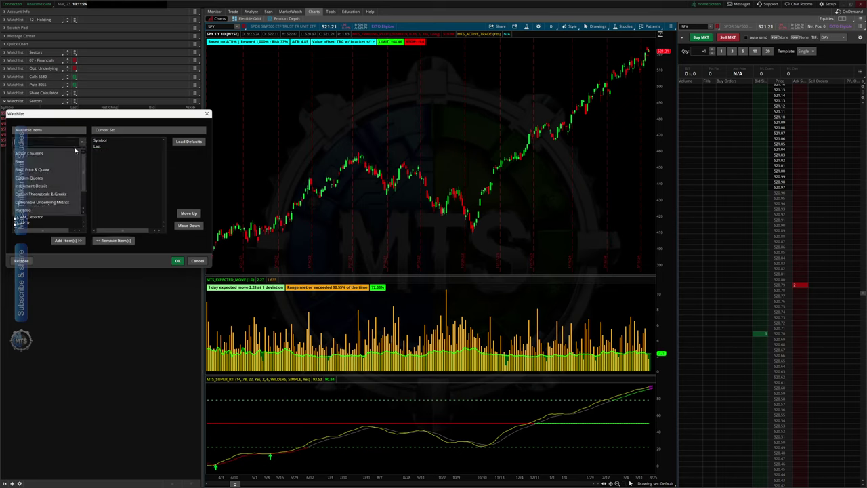
click(35, 179)
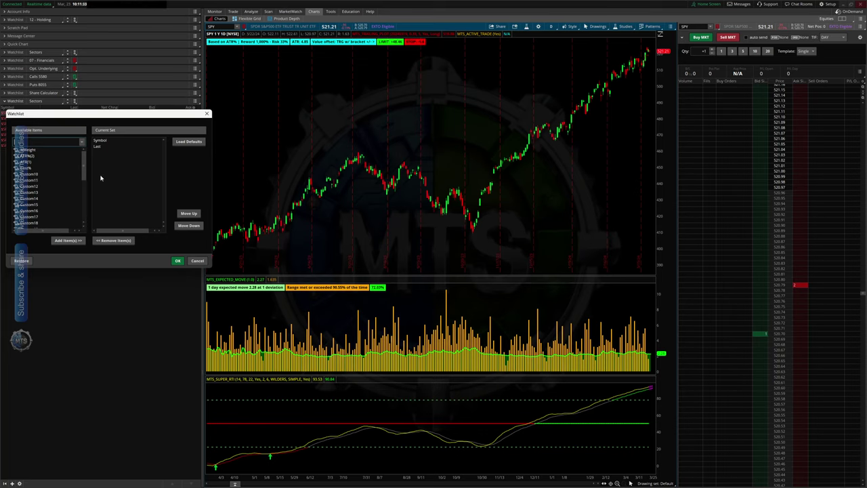
drag(86, 159, 86, 202)
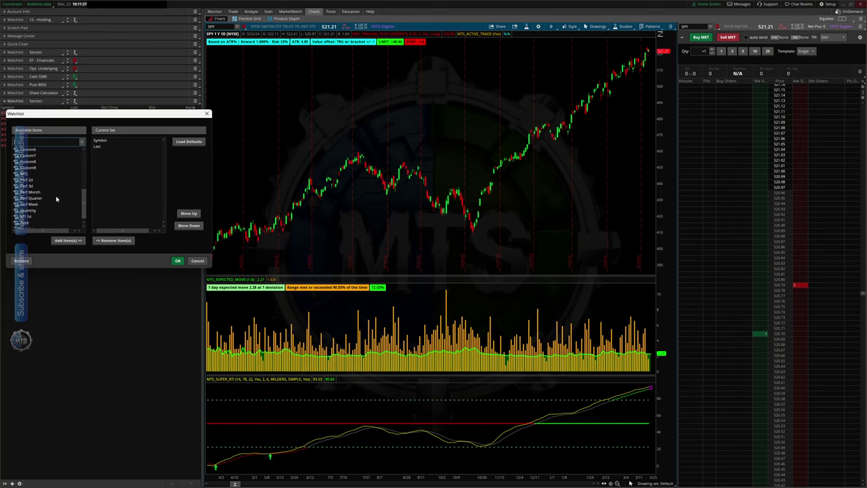
click(38, 180)
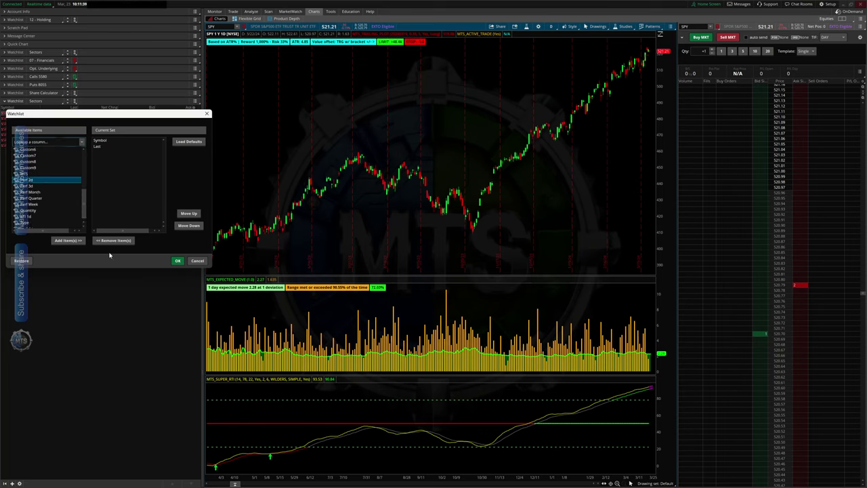
click(66, 241)
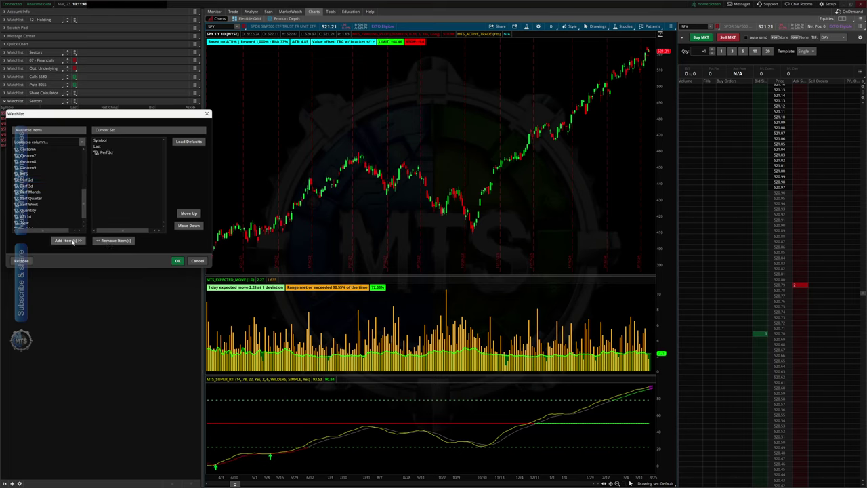
click(177, 260)
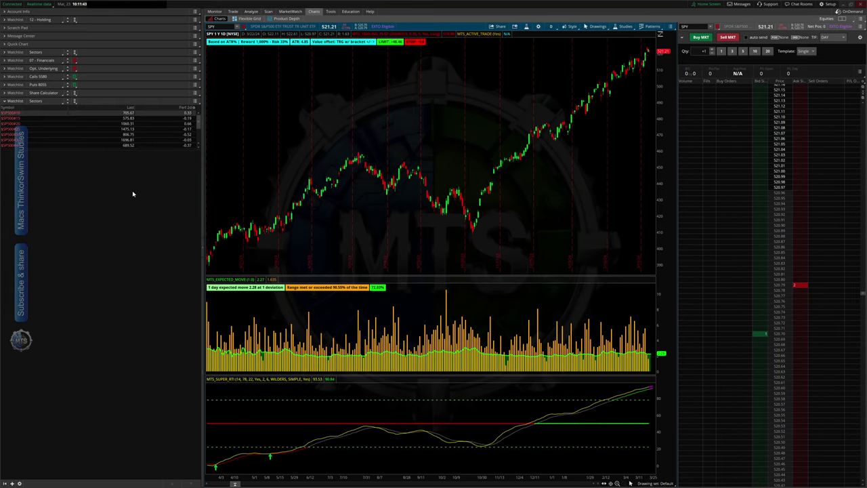
- Load the public S&P 500 list into the new watchlist and look through its Perf 2d values
click(40, 103)
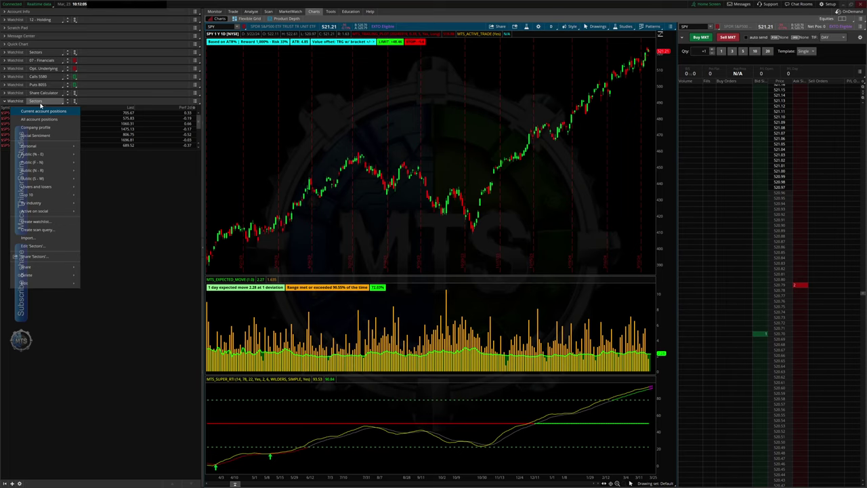
mouse_move(44, 148)
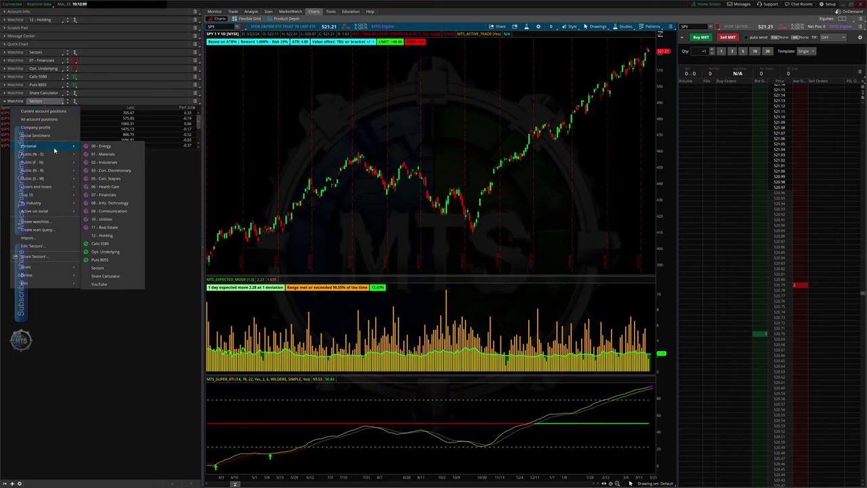
mouse_move(51, 179)
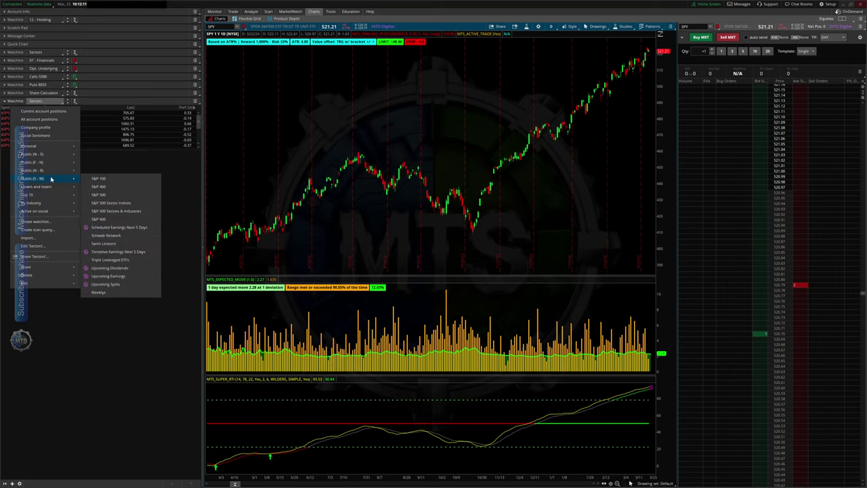
click(114, 195)
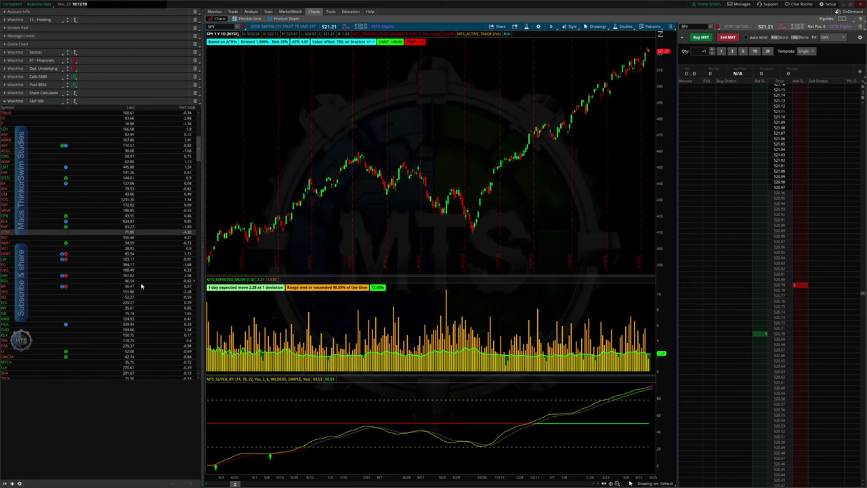
scroll(139, 288, down, 5)
scroll(136, 295, down, 5)
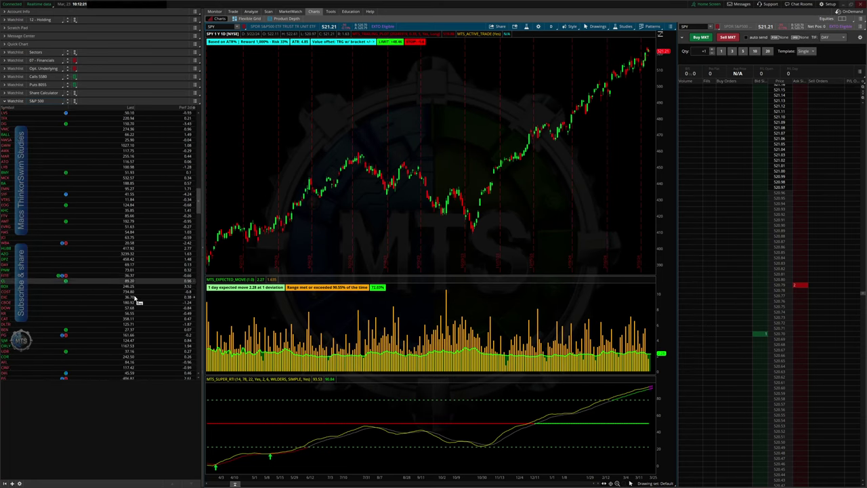
scroll(188, 335, down, 5)
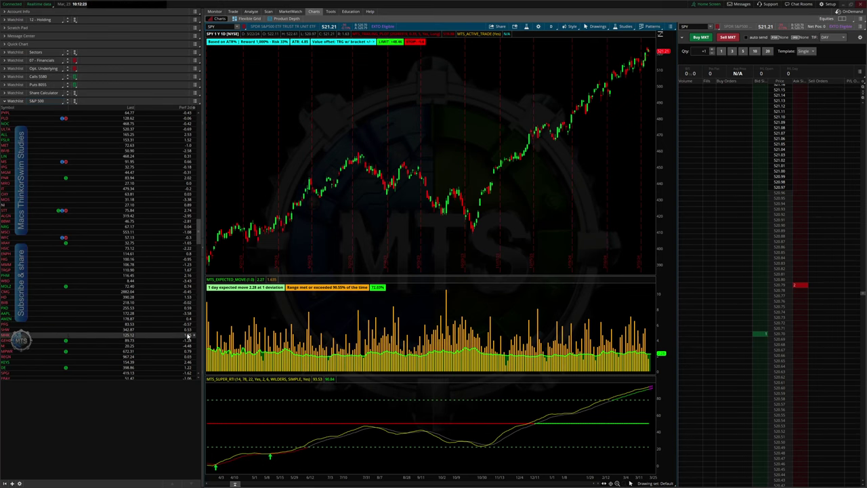
scroll(181, 337, down, 5)
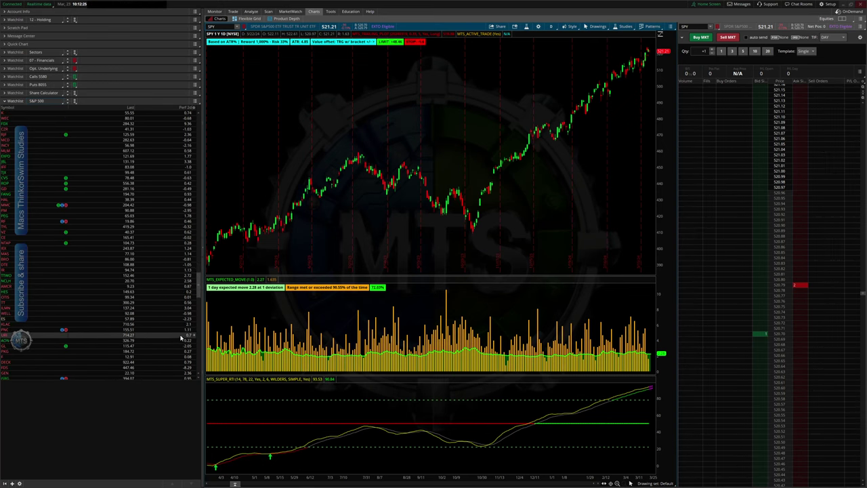
- Switch the new watchlist to the public Russell 2000 list and look through its Perf 2d values
click(40, 101)
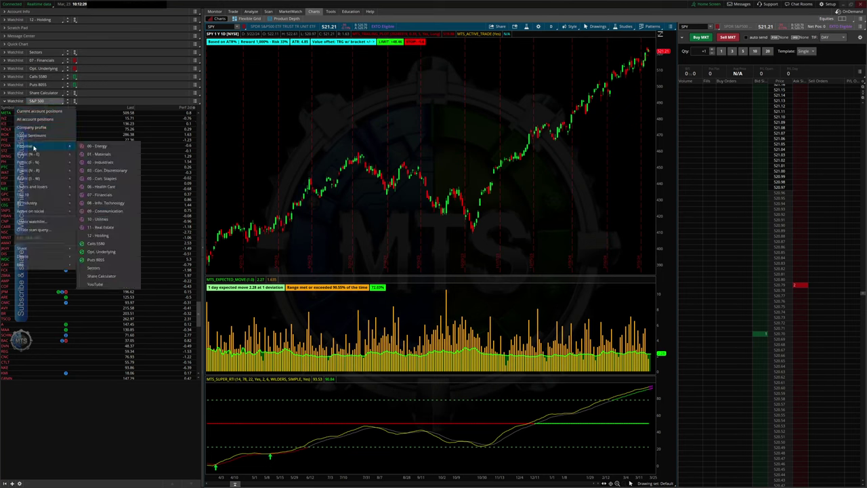
mouse_move(31, 179)
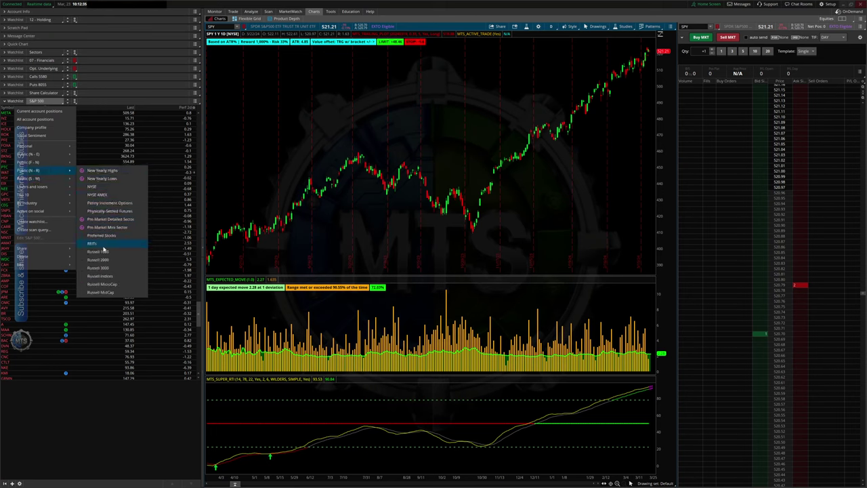
click(100, 260)
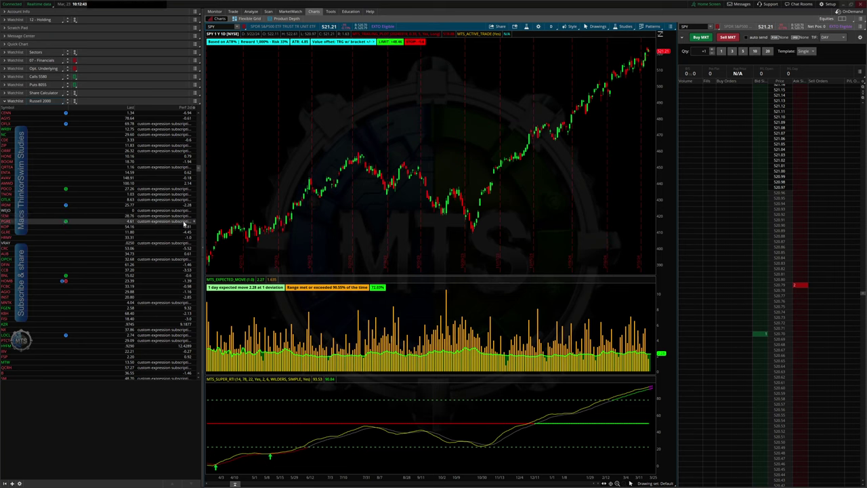
scroll(177, 297, down, 5)
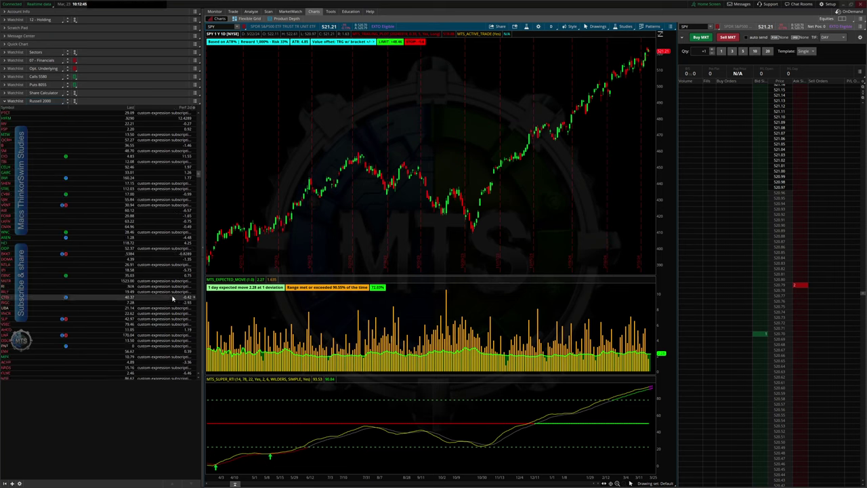
scroll(171, 302, down, 5)
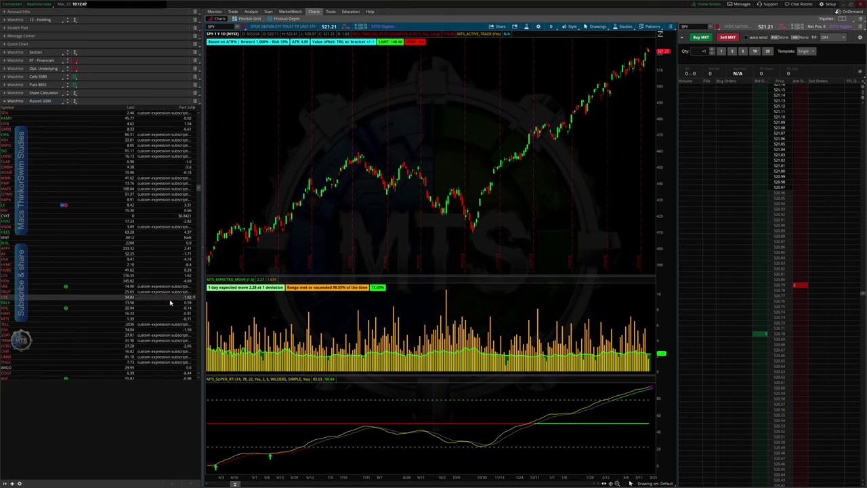
scroll(170, 306, down, 5)
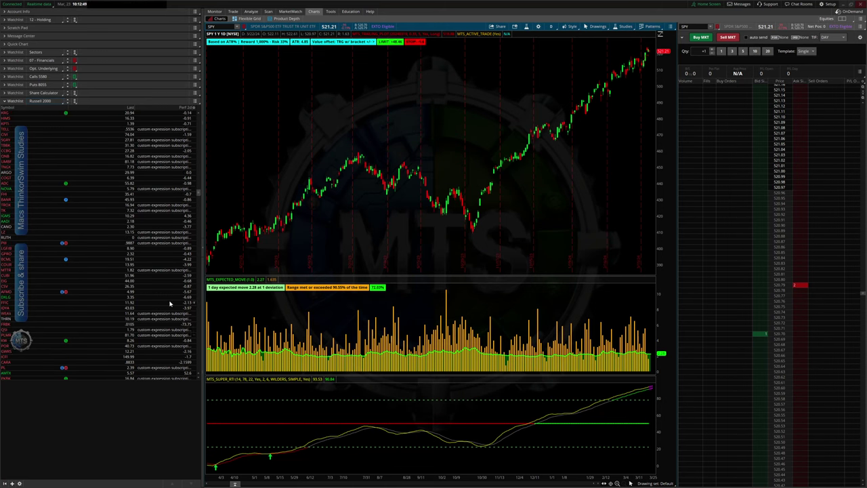
scroll(167, 297, down, 5)
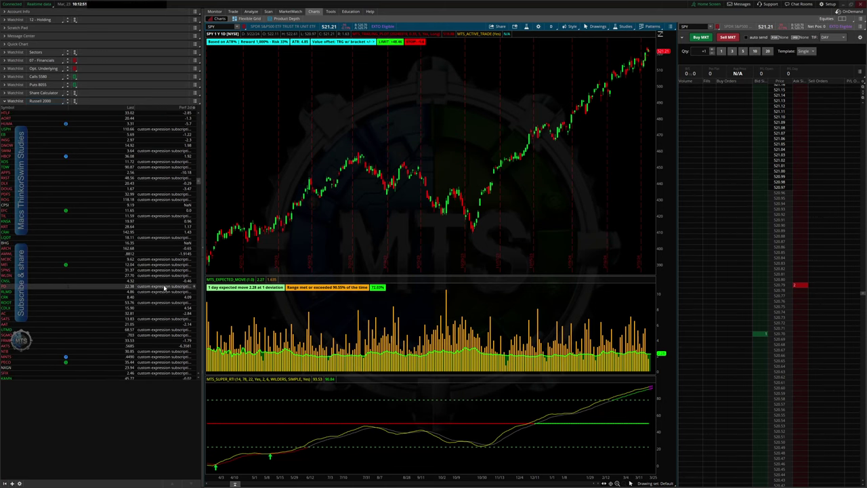
scroll(164, 285, up, 5)
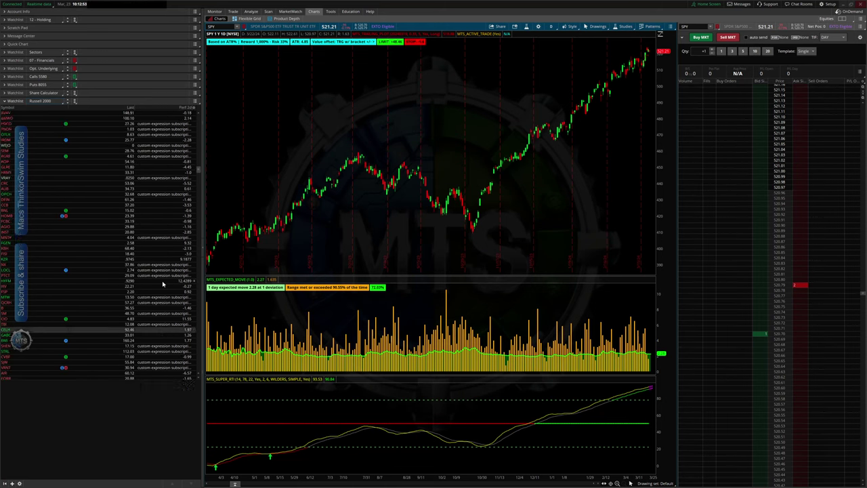
- Delete the Watchlist gadget that shows the Russell 2000 list
click(195, 101)
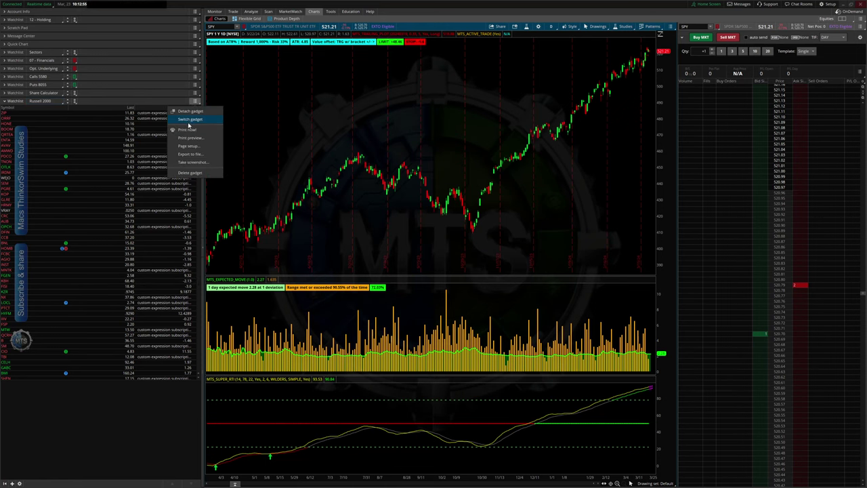
click(193, 172)
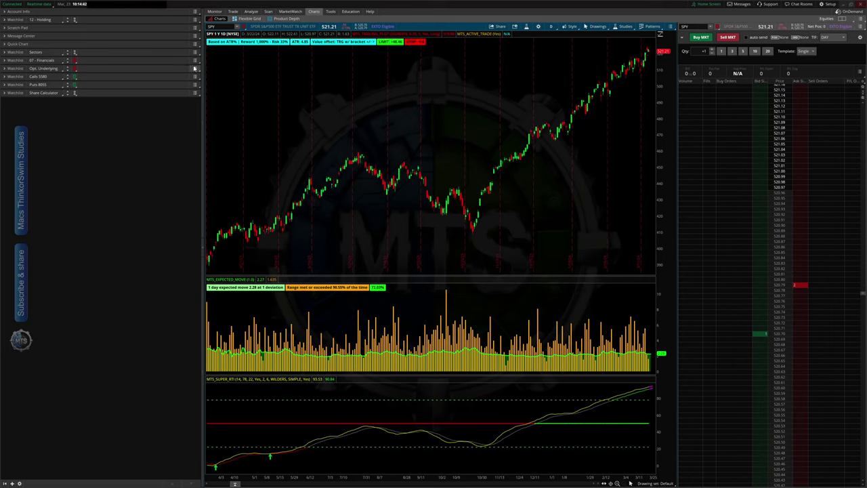
- Expand the Sectors watchlist gadget and delete the Message Center, Quick Chart and Scratch Pad gadgets
click(5, 53)
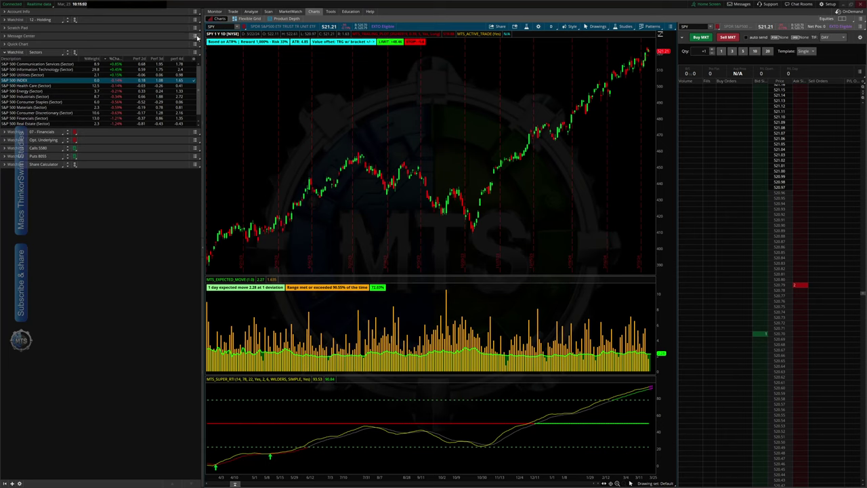
click(197, 38)
click(191, 116)
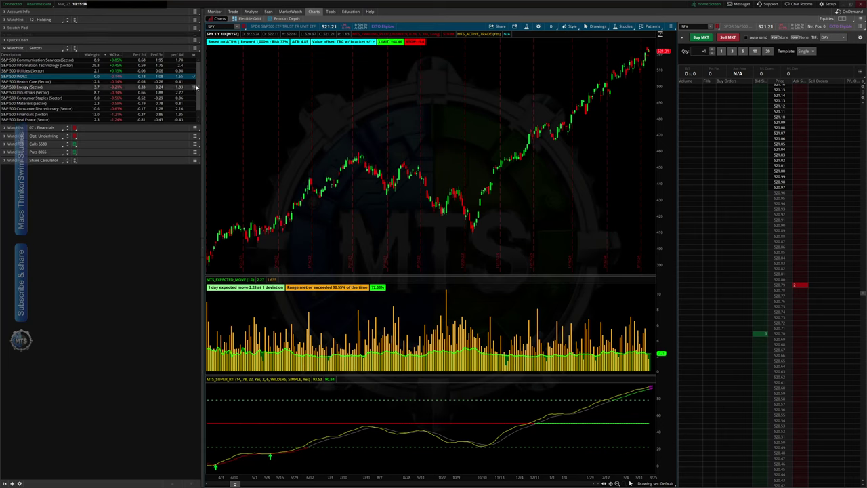
click(192, 36)
click(191, 57)
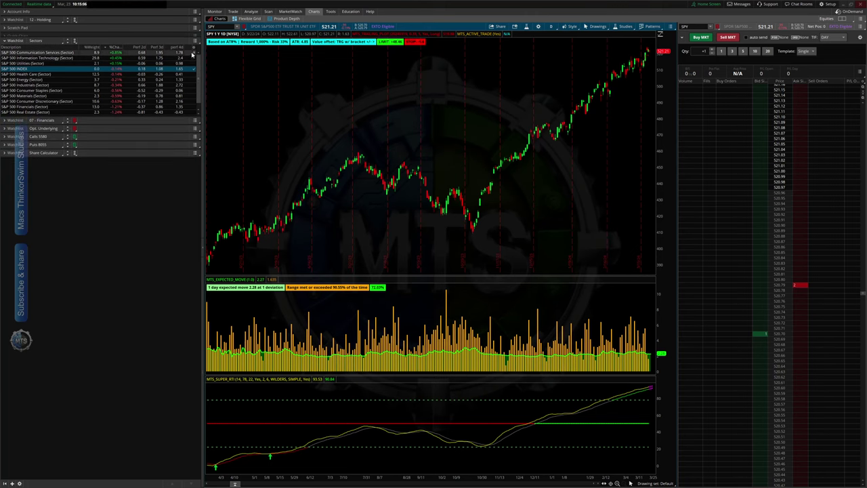
click(195, 29)
click(193, 57)
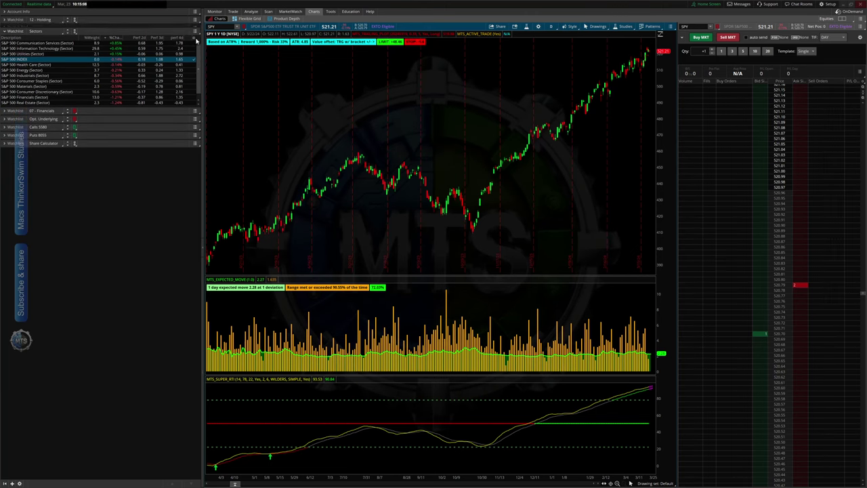
- Delete the watchlist gadgets showing Sectors, 07 - Financials and Opt. Underlying
click(195, 28)
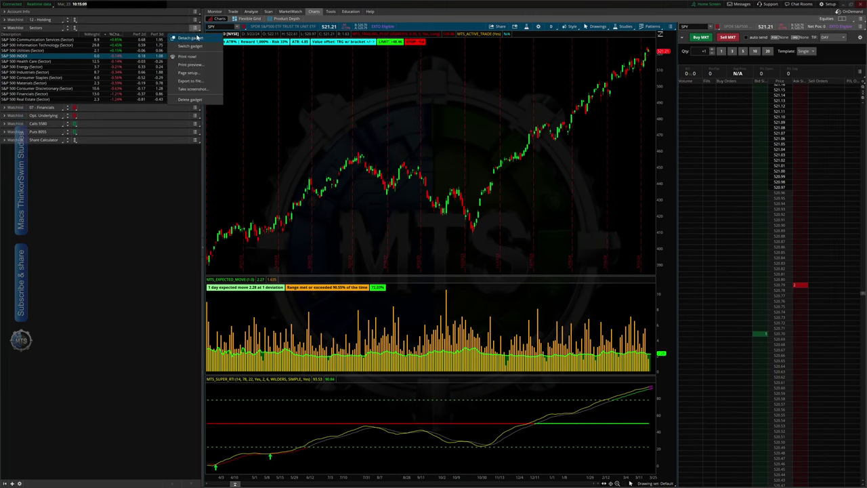
click(190, 100)
click(195, 28)
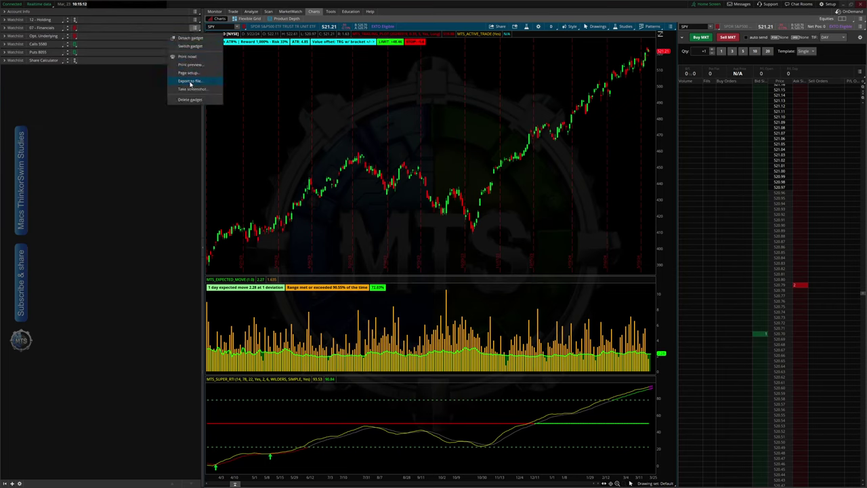
click(189, 99)
click(195, 29)
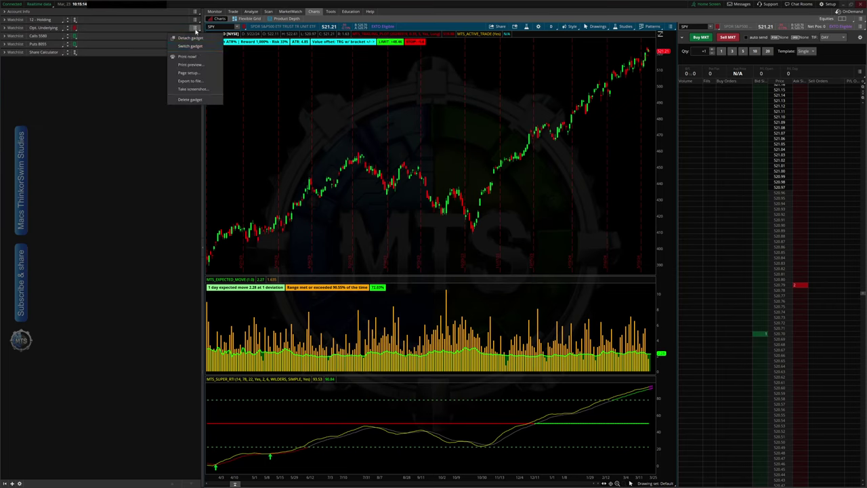
click(189, 99)
- Delete the remaining watchlist gadgets: Calls 5580, Puts 8055, Share Calculator and 12 - Holding
click(196, 30)
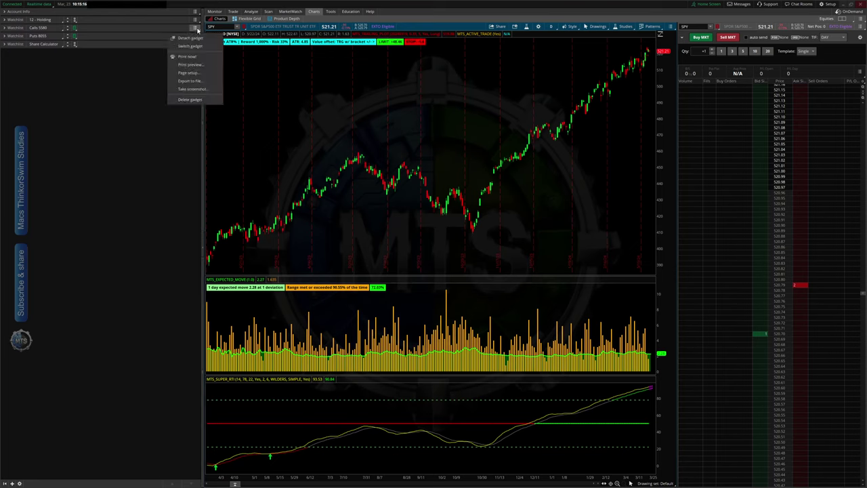
click(190, 99)
click(195, 28)
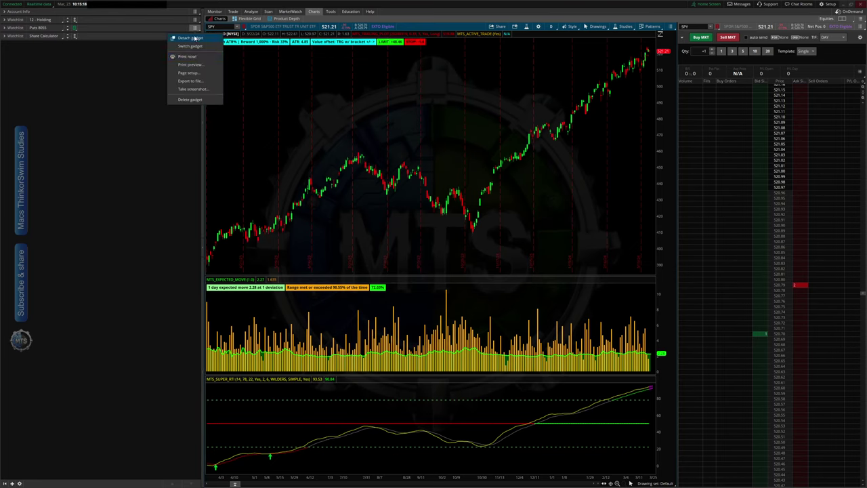
click(189, 99)
click(195, 28)
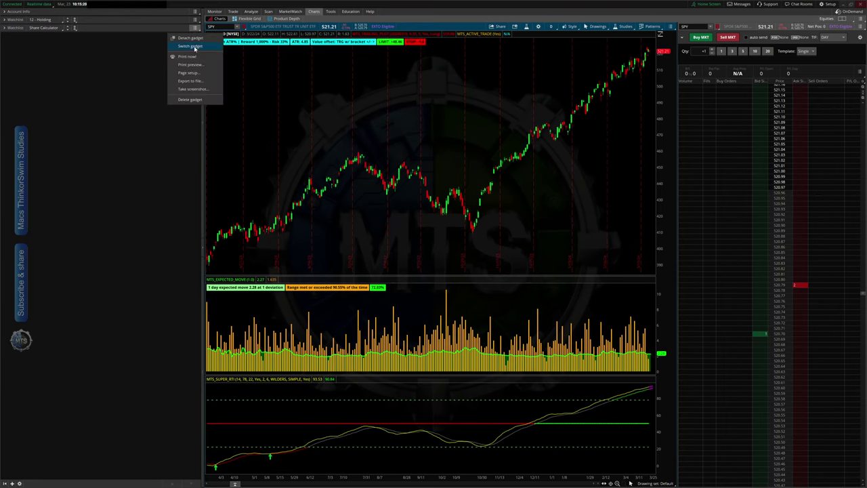
click(184, 100)
click(195, 20)
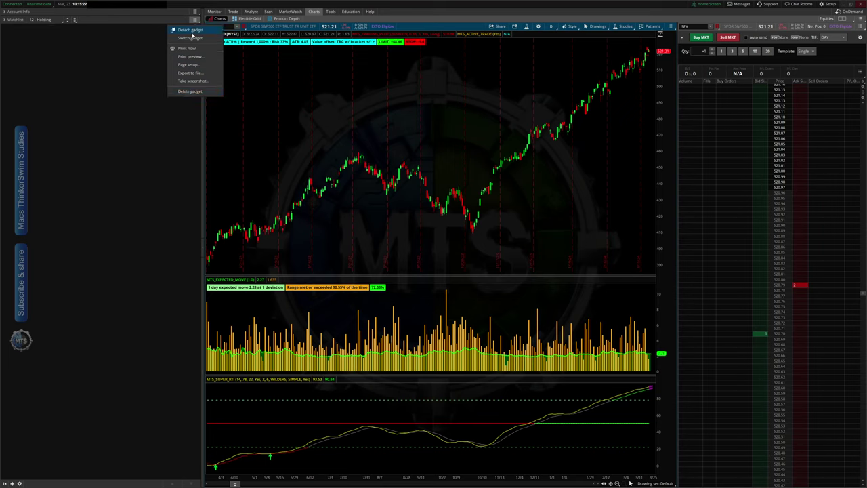
click(190, 91)
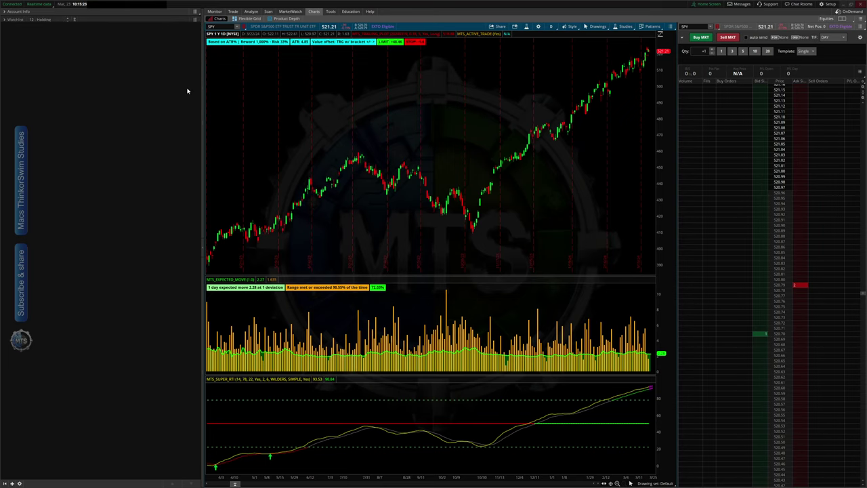
- Add a new Watchlist gadget and load the personal YouTube list into it
click(12, 482)
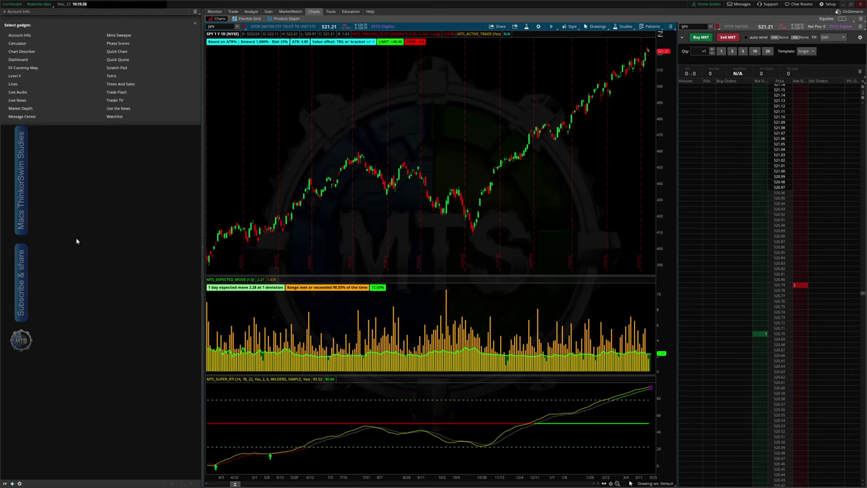
click(114, 117)
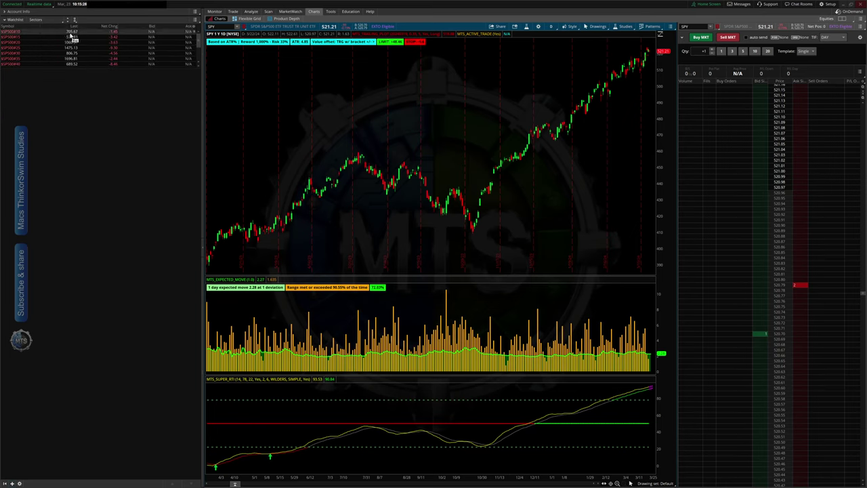
click(41, 20)
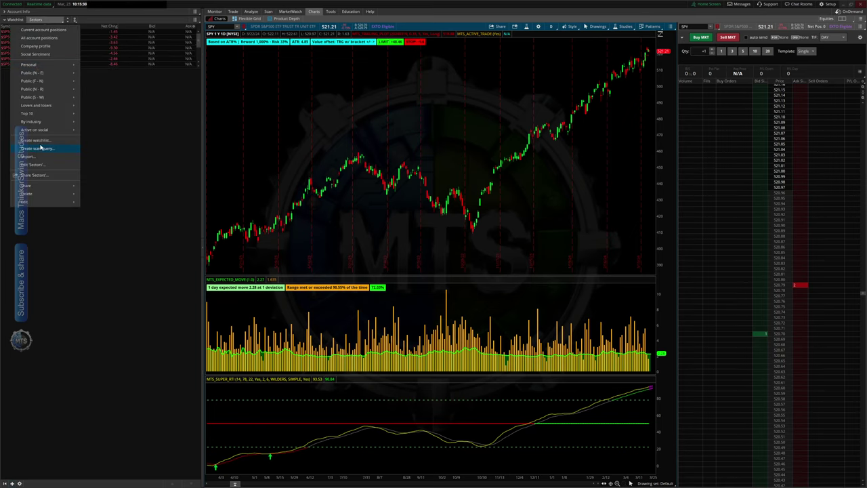
mouse_move(54, 62)
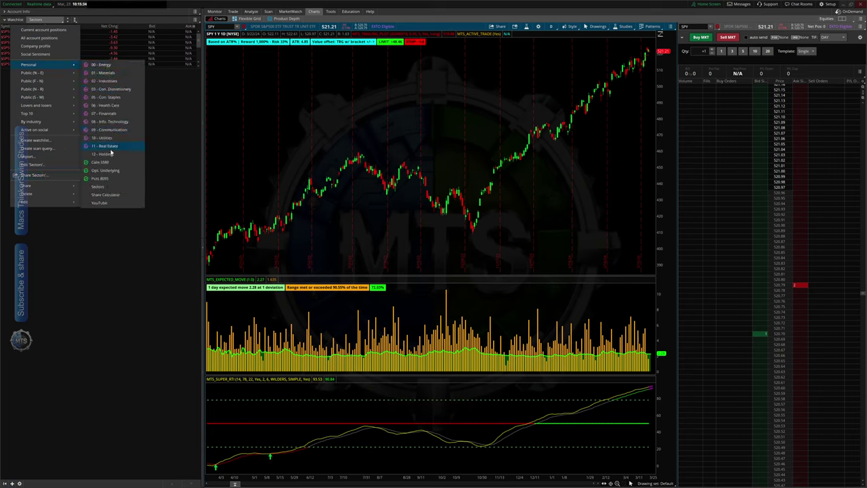
click(99, 203)
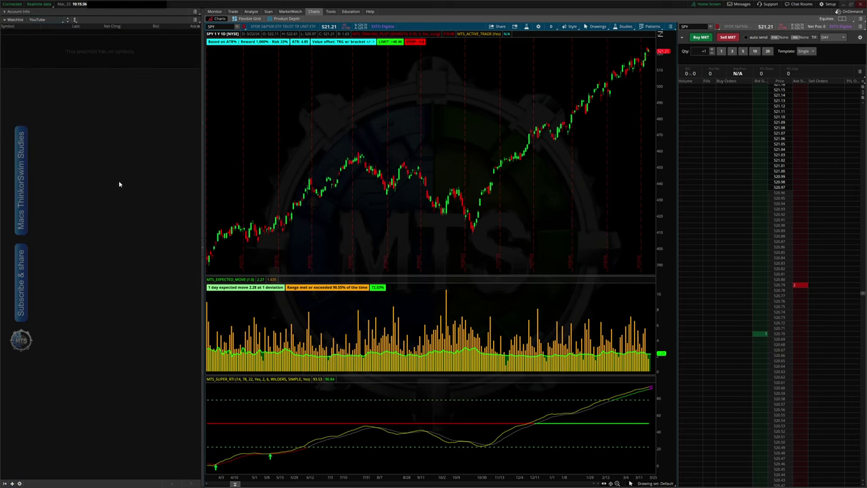
- Customize the YouTube watchlist's columns by removing Net Change, Bid and Ask from the current set
click(203, 30)
click(204, 32)
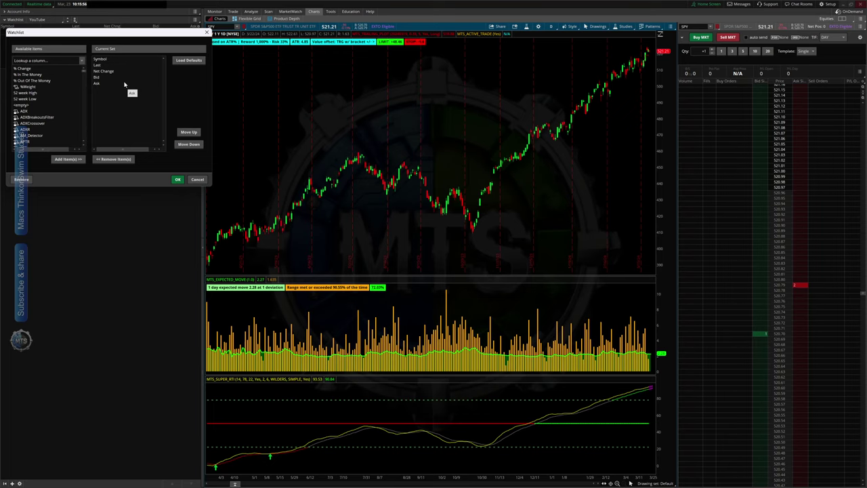
shift+click(103, 71)
drag(102, 72, 99, 87)
click(113, 159)
- Filter the available columns to Custom Quotes and add ATR%(2) to the current set
click(82, 61)
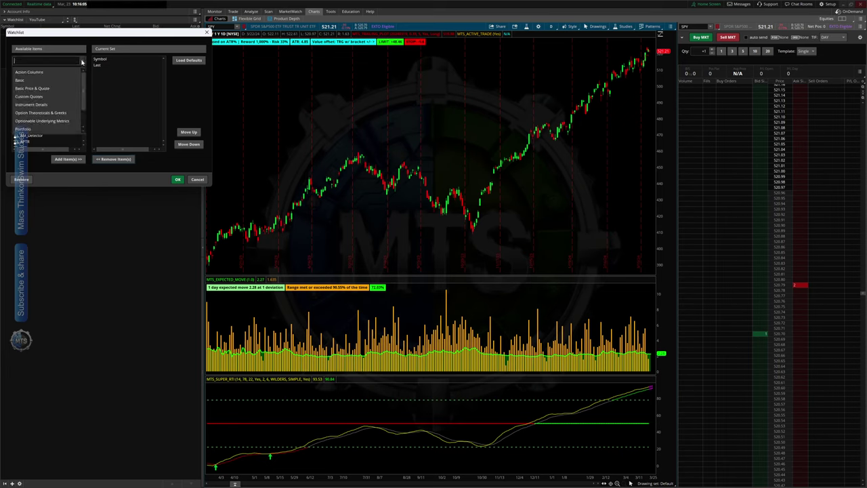
click(49, 90)
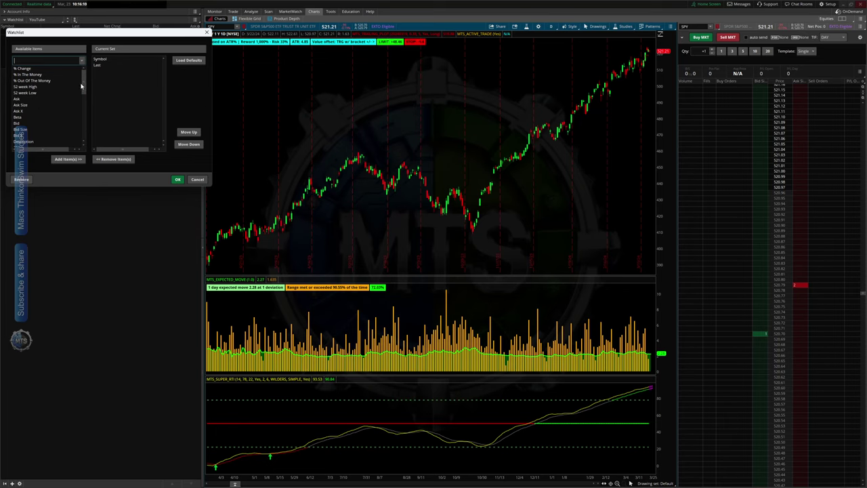
click(82, 61)
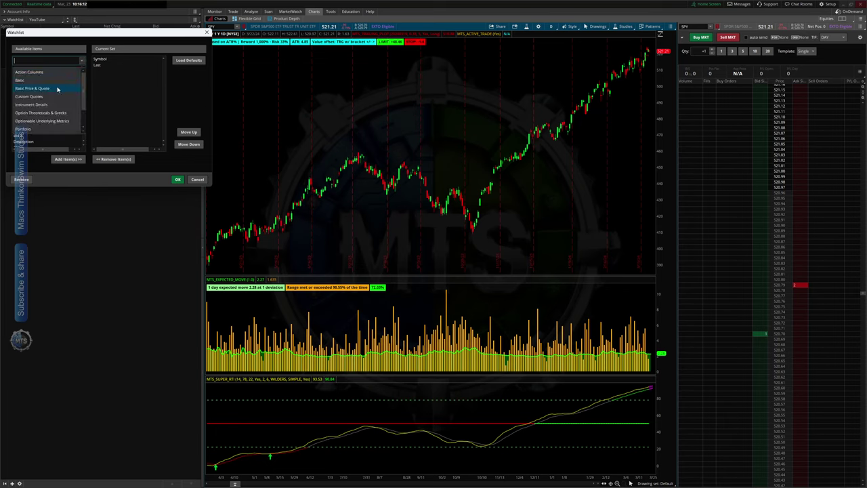
click(36, 97)
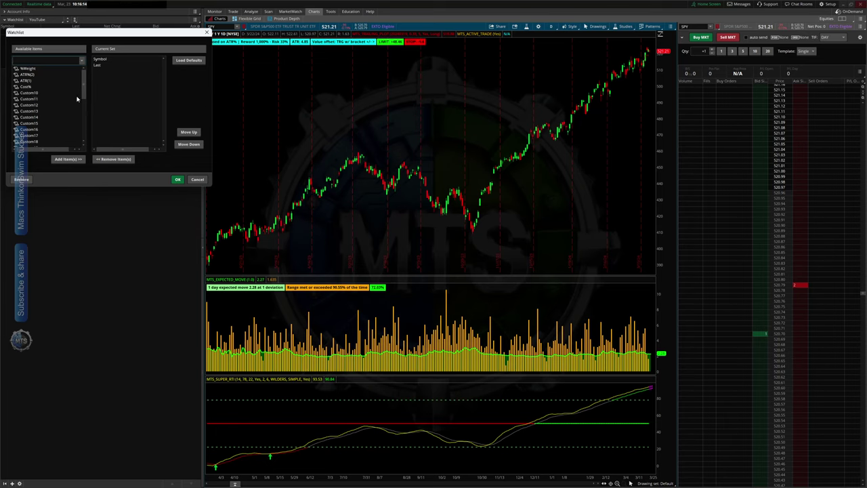
double_click(29, 75)
- Look up the APTR study, add it as a column and apply the column set
click(36, 60)
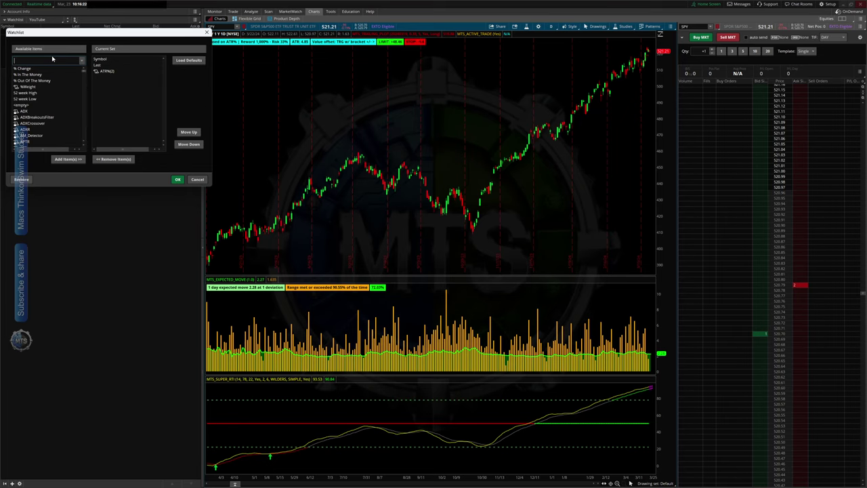
text(apt)
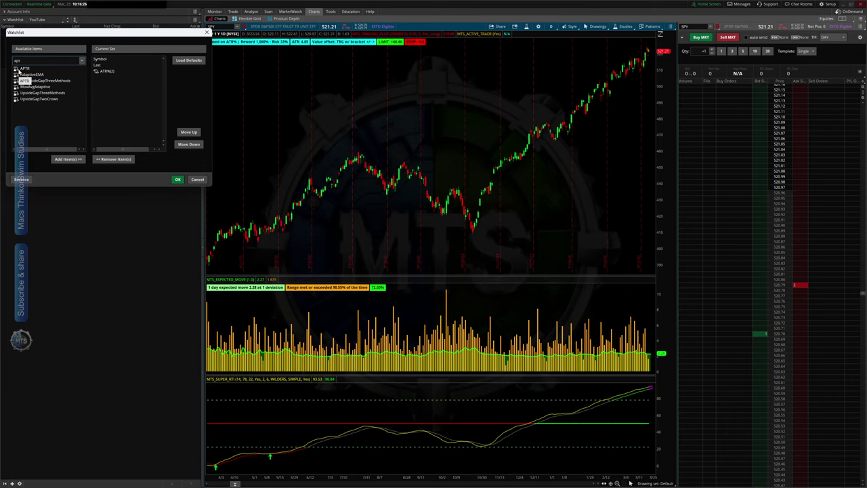
click(24, 69)
click(70, 159)
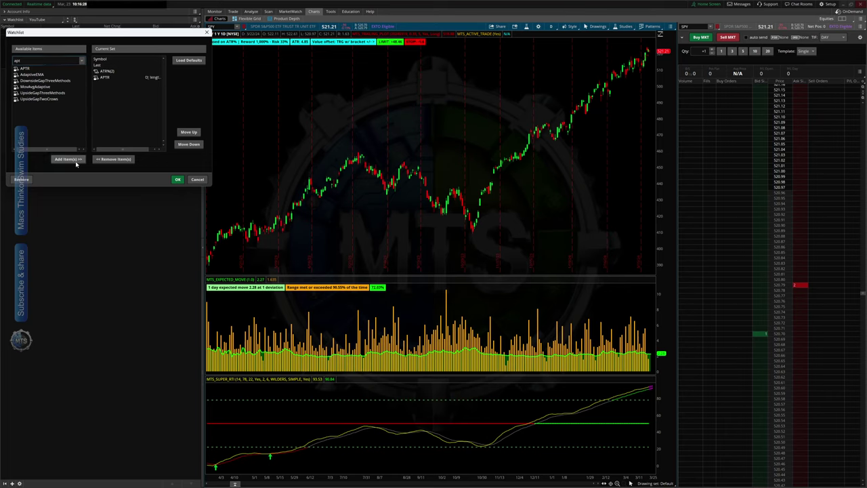
click(177, 180)
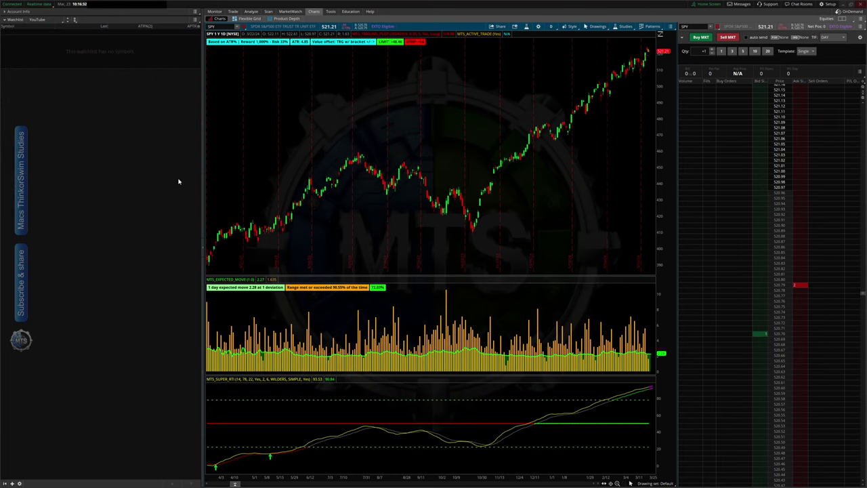
- Load the public S&P 500 list into the watchlist and enlarge the gadget to show more rows
click(37, 21)
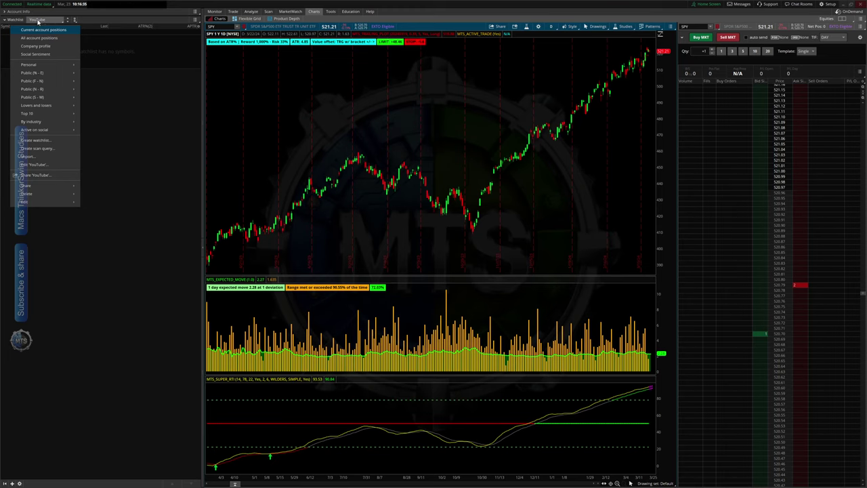
click(112, 107)
click(46, 20)
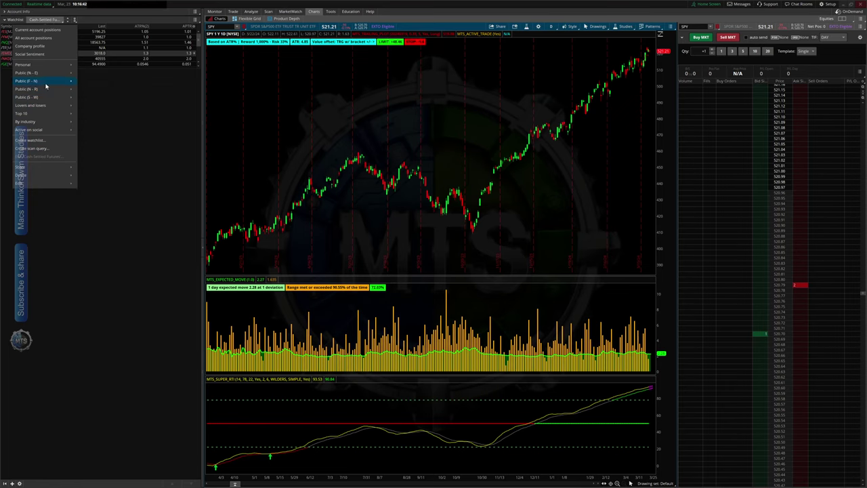
mouse_move(41, 90)
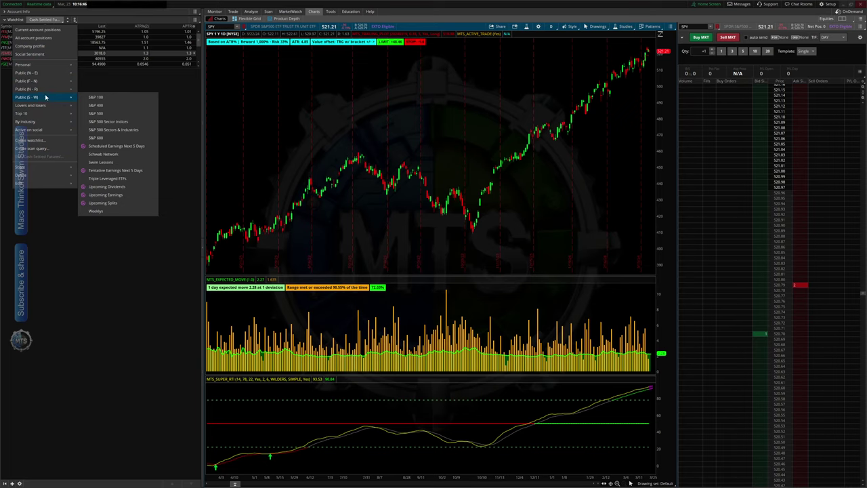
click(99, 113)
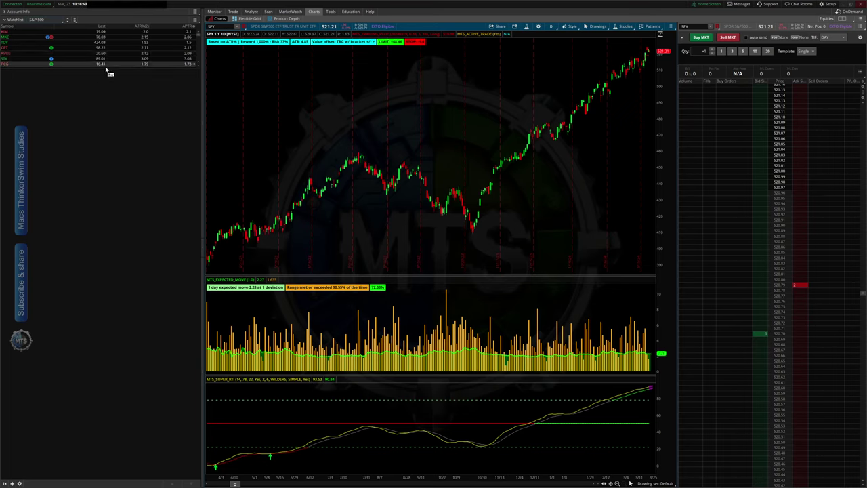
drag(107, 68, 103, 251)
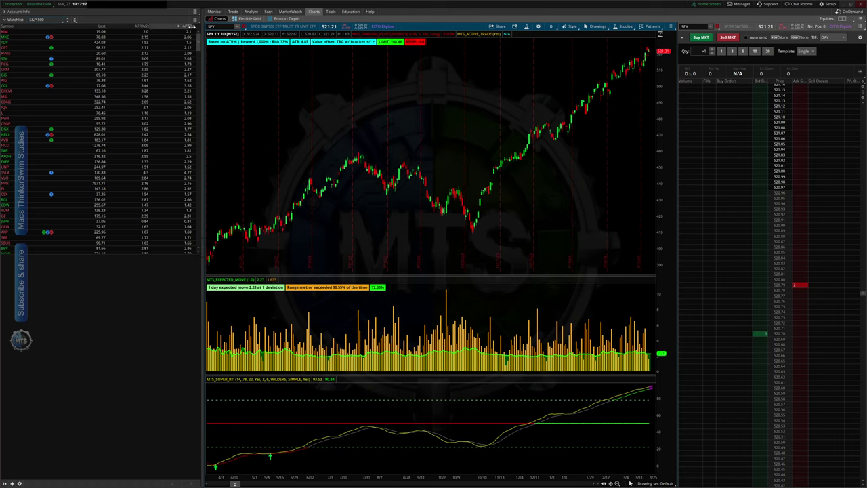
- Reopen the watchlist's column settings and examine the scripts behind the APTR and ATR%(2) columns
click(195, 27)
click(206, 32)
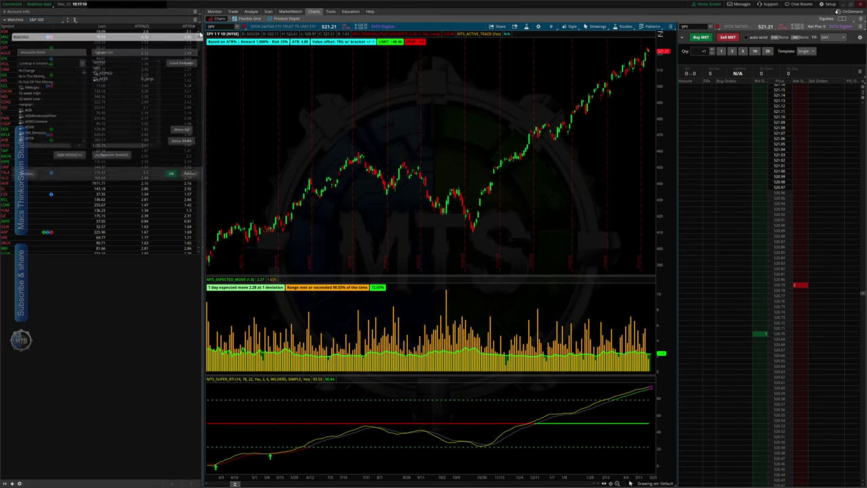
click(96, 78)
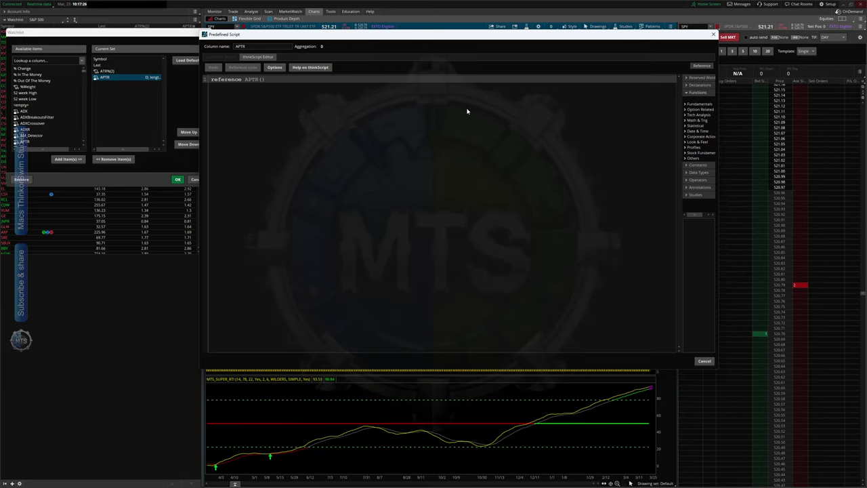
click(712, 35)
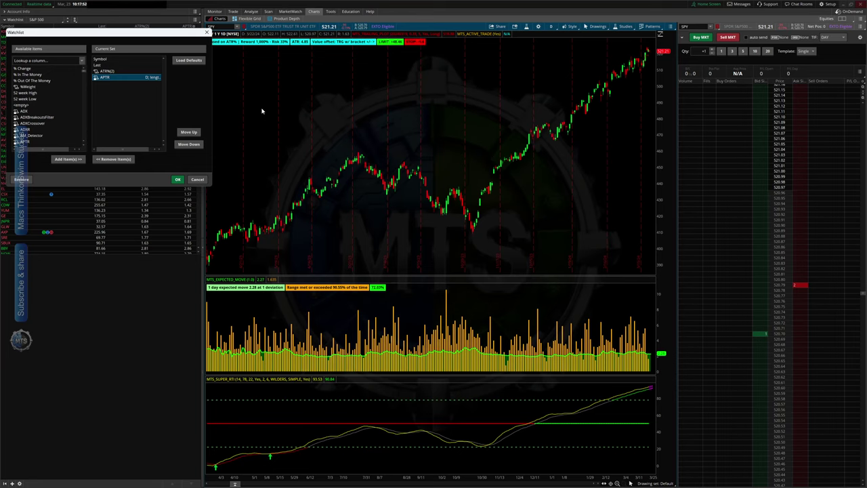
click(96, 73)
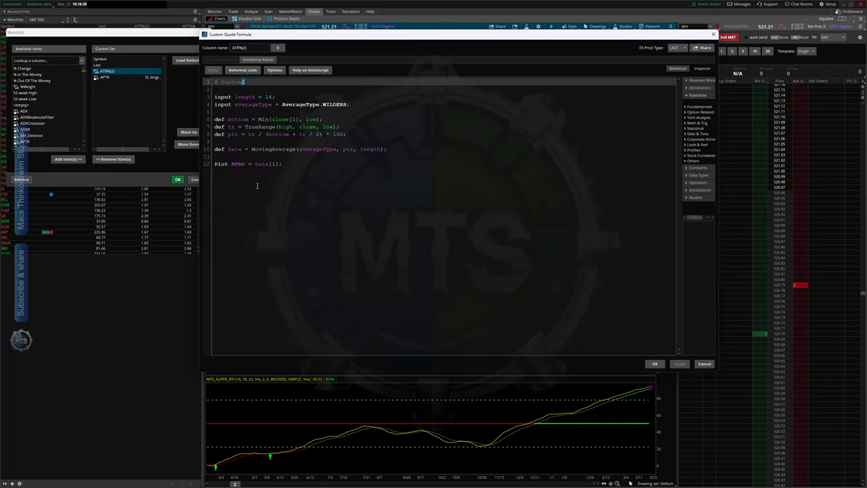
- Close the ATR%(2) script without changes and remove the APTR column from the current set
double_click(235, 164)
click(703, 364)
click(104, 78)
click(118, 161)
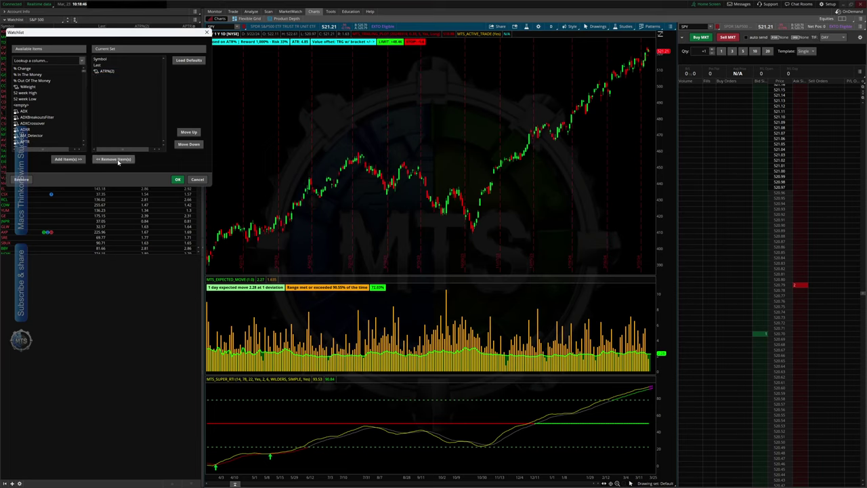
- Review the length, Data and plot lines of the ATR%(2) column's script, close it unchanged and apply the column set
click(97, 72)
double_click(97, 73)
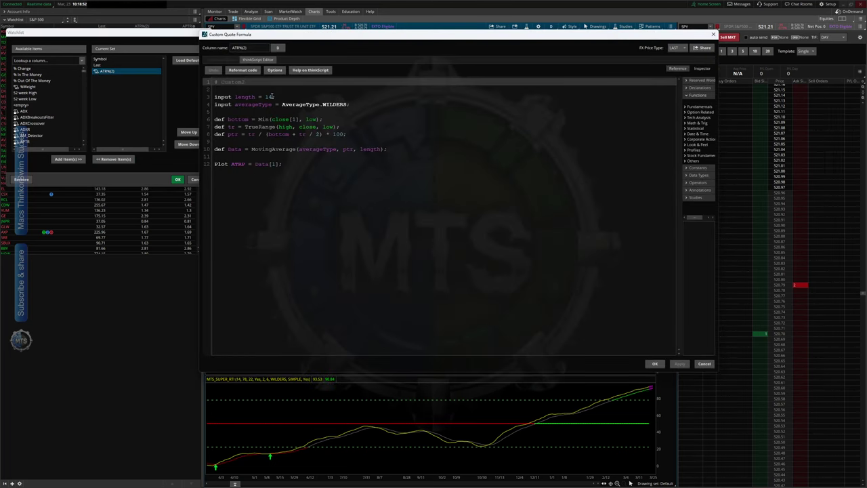
click(237, 149)
double_click(238, 149)
click(235, 149)
click(238, 164)
click(270, 164)
click(271, 164)
click(260, 164)
click(704, 364)
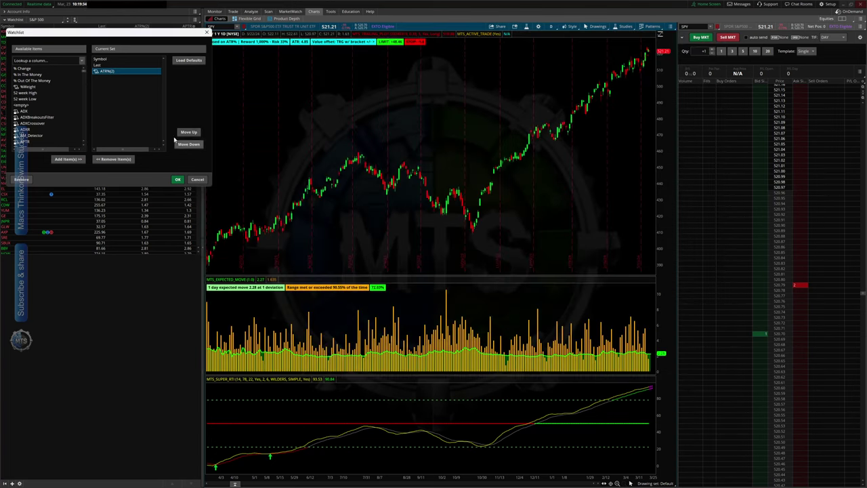
click(177, 179)
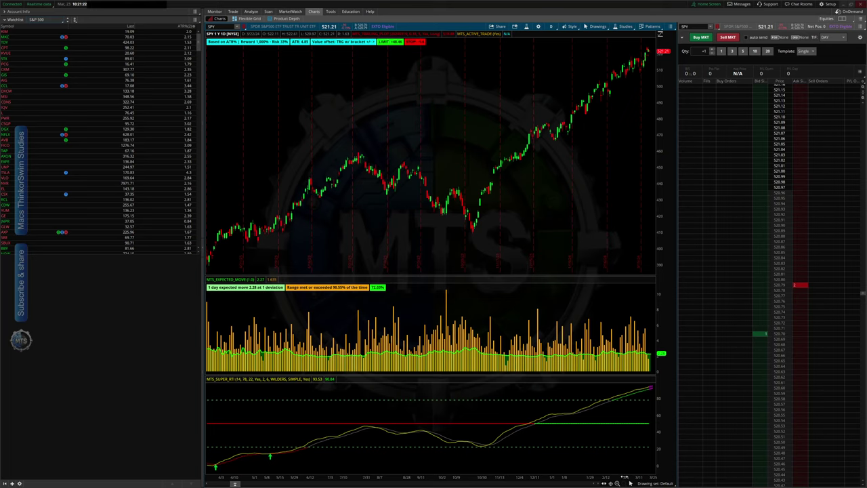
- Sort the S&P 500 watchlist by symbol and select all its rows from A to ZTS
click(11, 25)
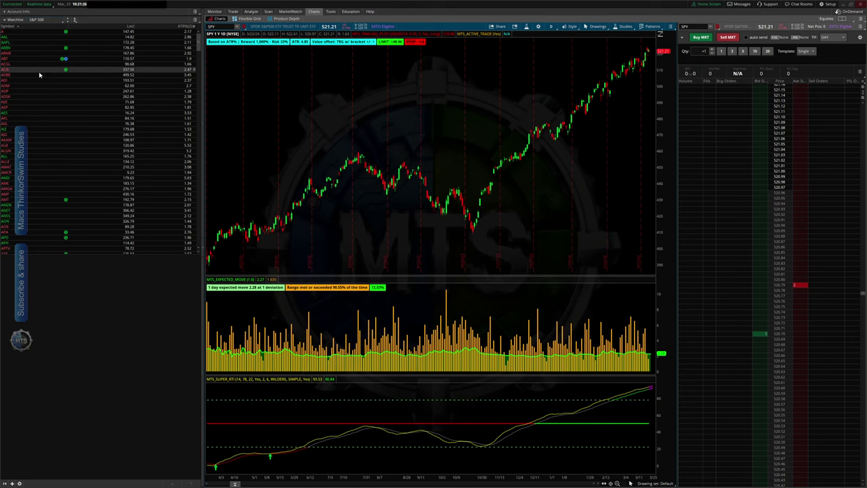
click(34, 32)
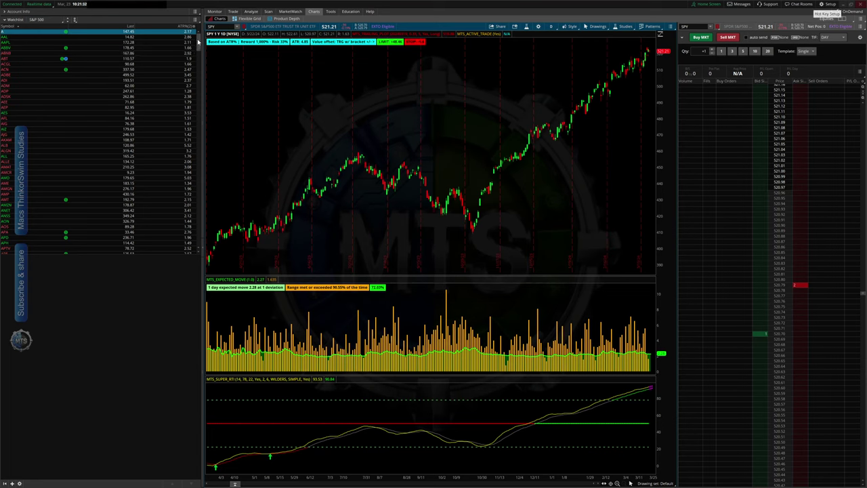
drag(198, 42, 217, 238)
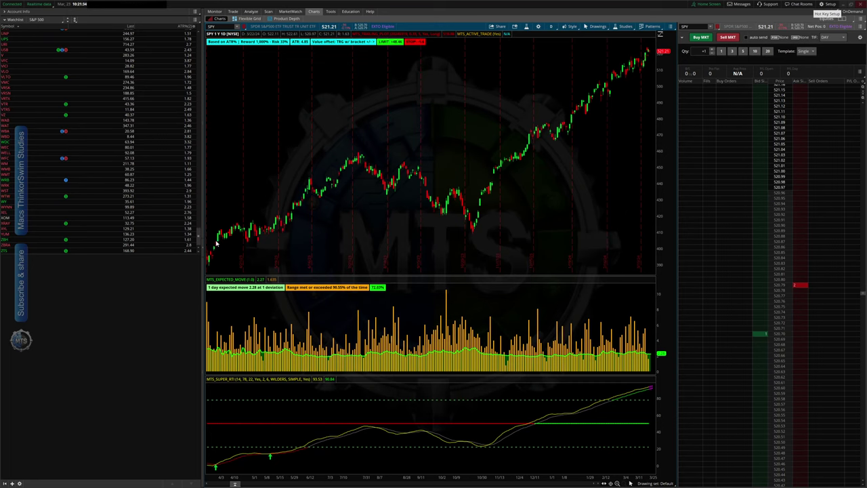
shift+click(17, 252)
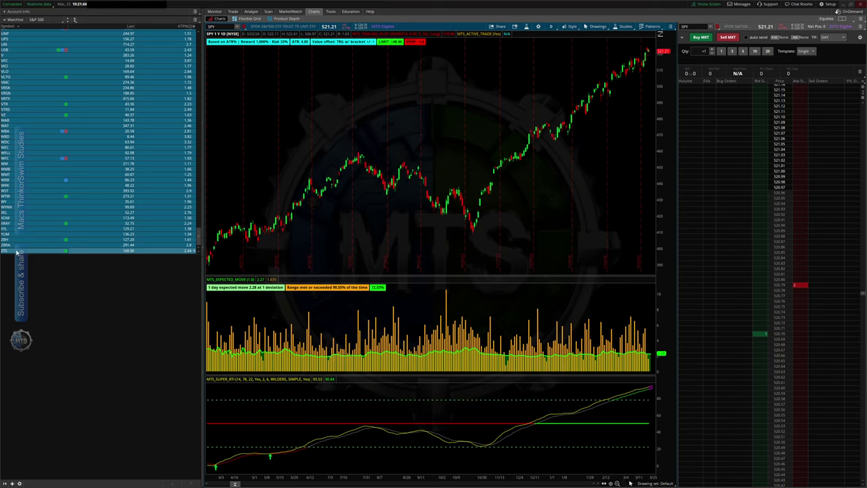
- Switch to the Excel workbook Book1 and paste the copied watchlist rows starting at cell A1
click(357, 484)
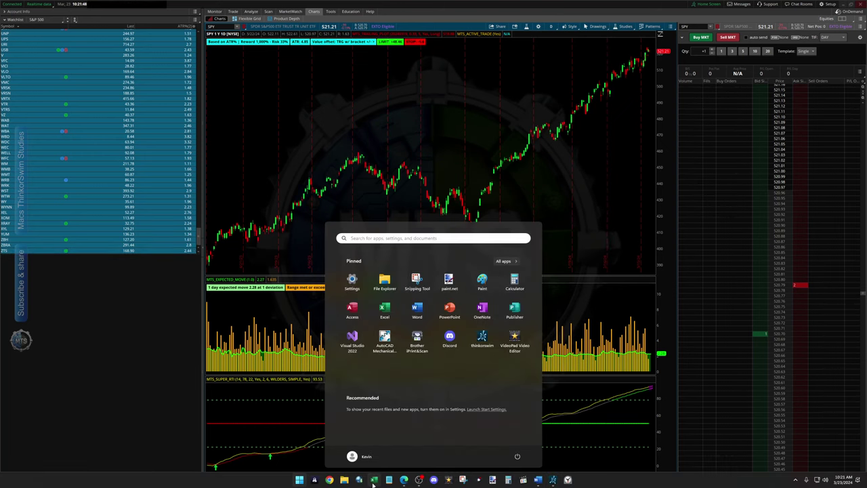
click(366, 479)
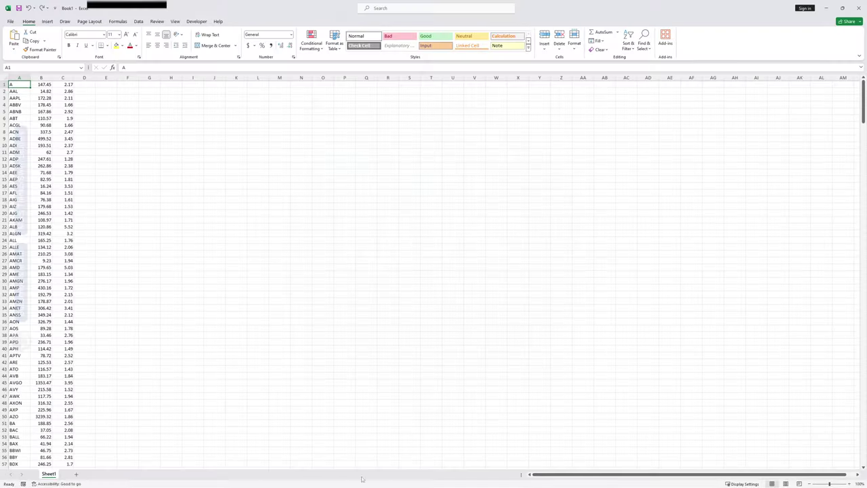
right_click(18, 85)
click(34, 129)
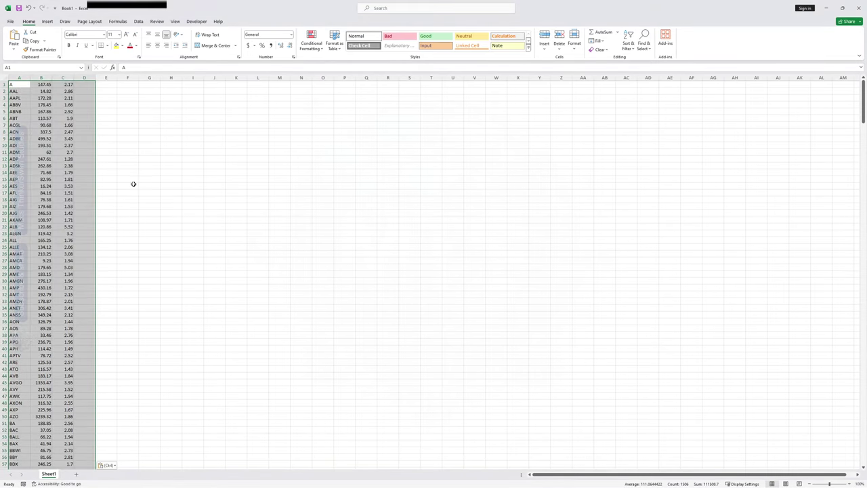
click(161, 204)
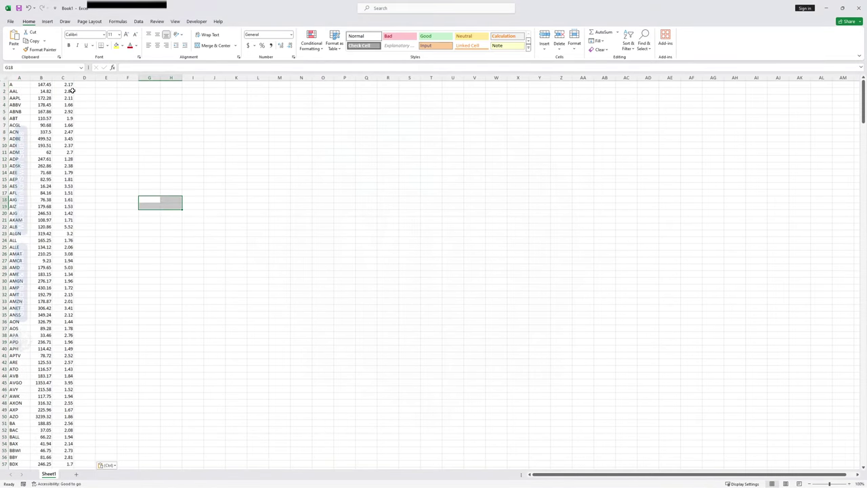
- Try formatting the ATR% value in C1 as Percentage with 2 decimal places, and undo the format
click(69, 85)
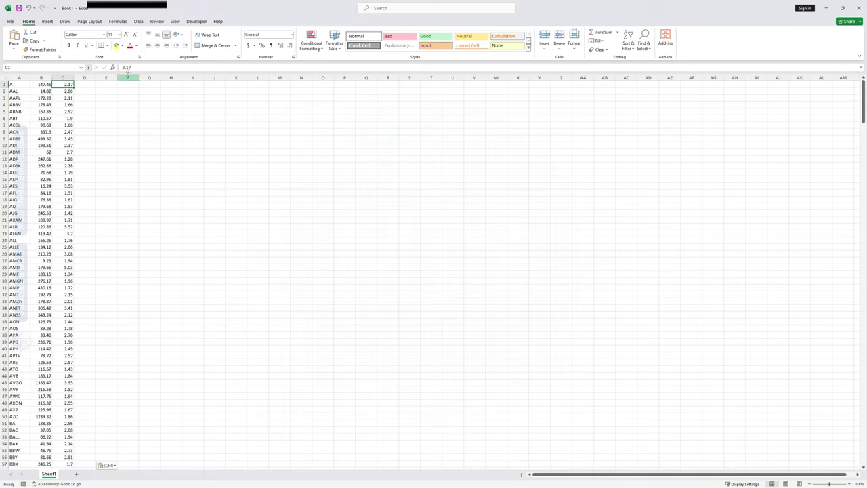
right_click(71, 84)
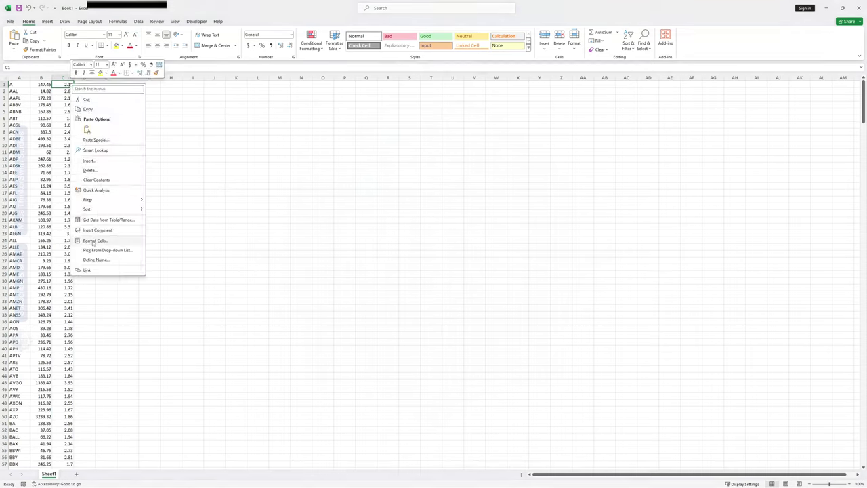
click(95, 240)
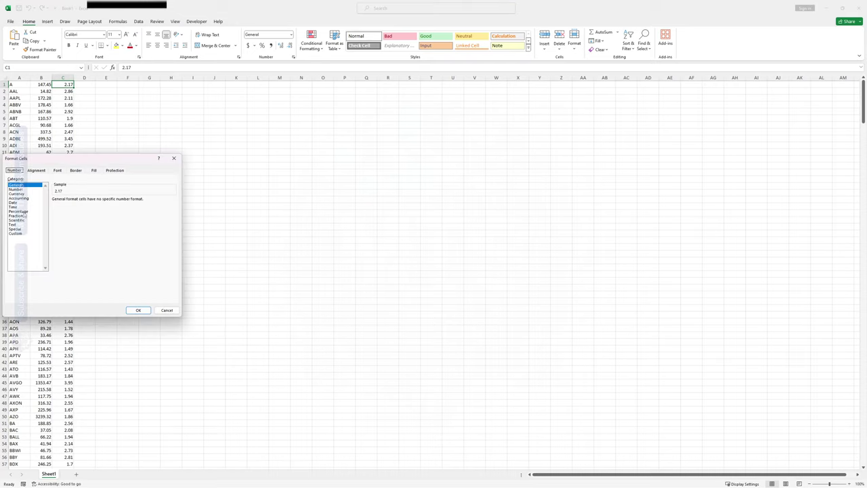
click(19, 211)
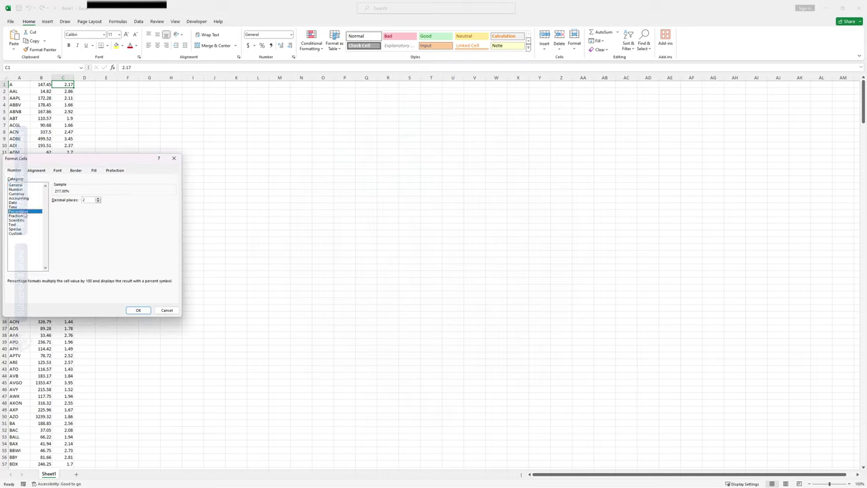
click(137, 309)
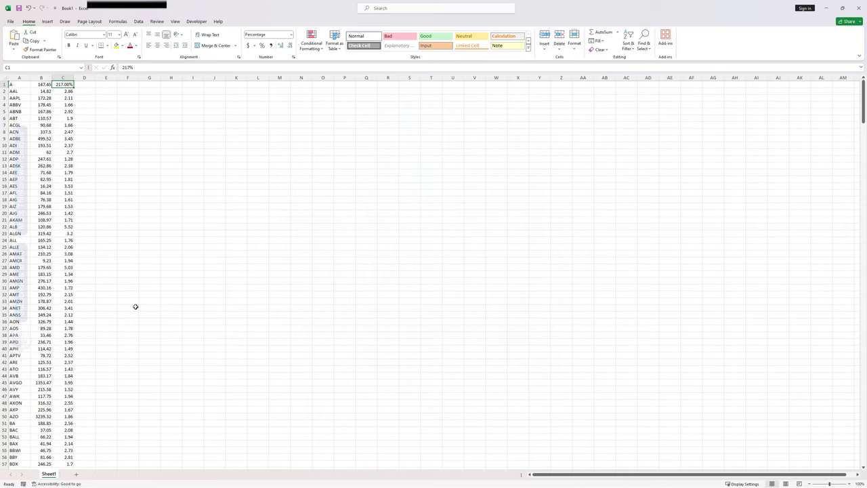
key(ctrl+c)
key(Escape)
key(ctrl+z)
- Enter the formula =C1/100 in cell D1
click(85, 84)
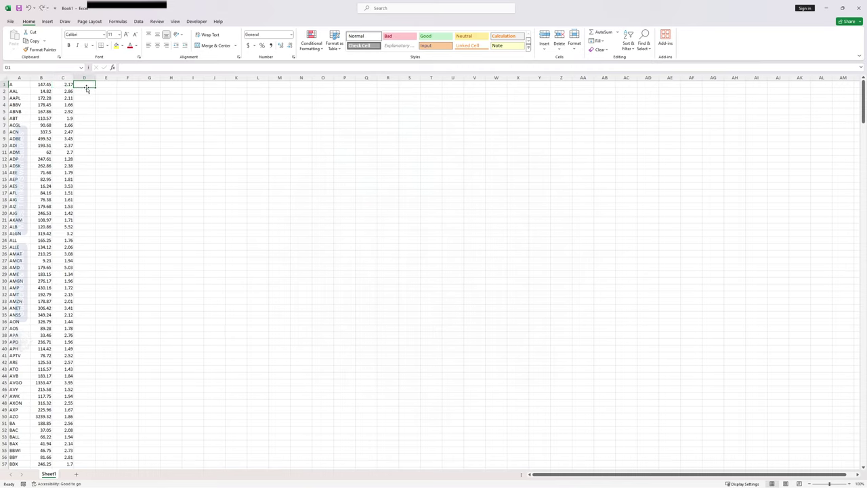
text(=)
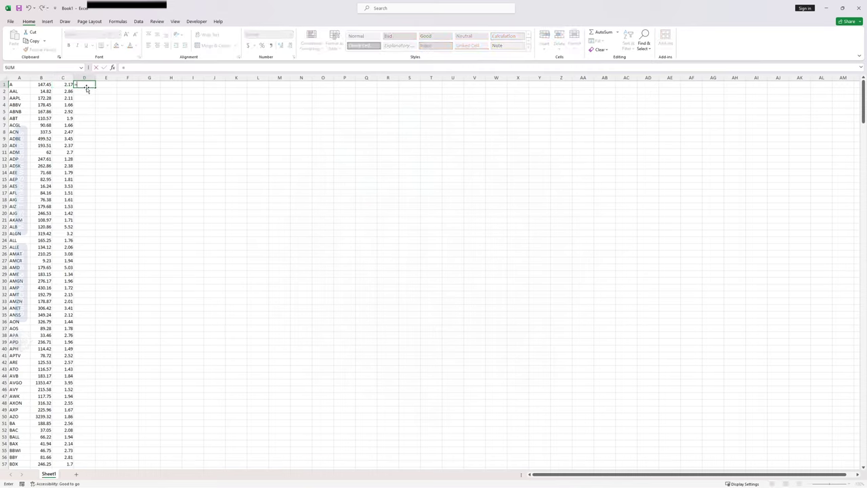
key(Left)
key(Return)
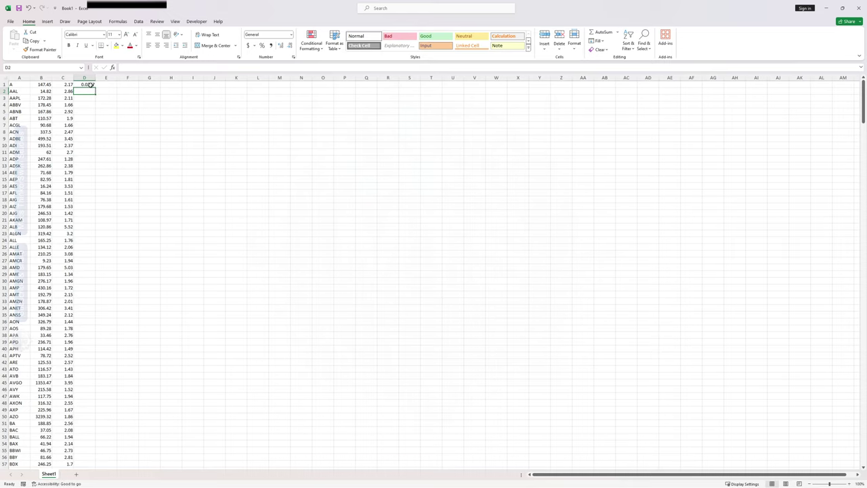
- Format D1 as Percentage with 2 decimal places and fill it down alongside all the stock rows
right_click(90, 85)
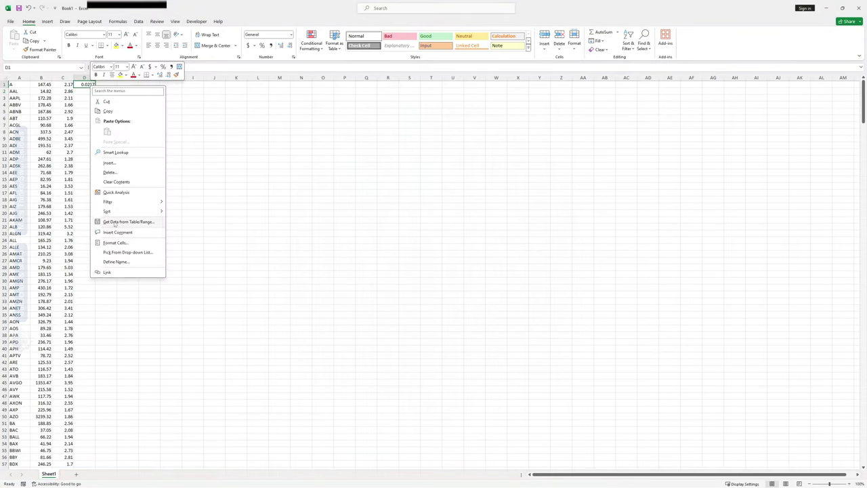
click(113, 242)
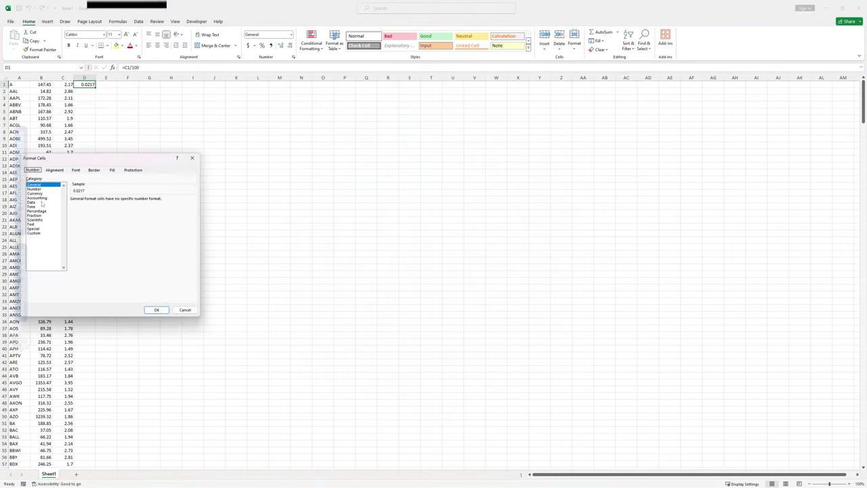
click(37, 211)
click(155, 309)
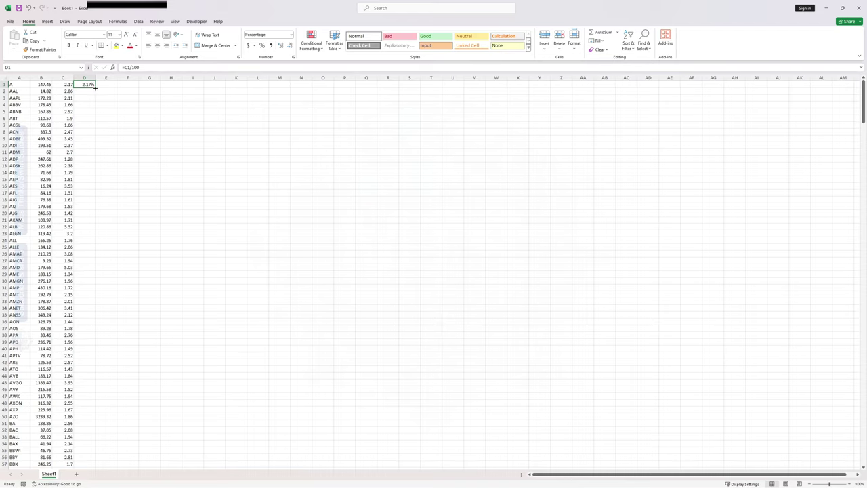
double_click(95, 87)
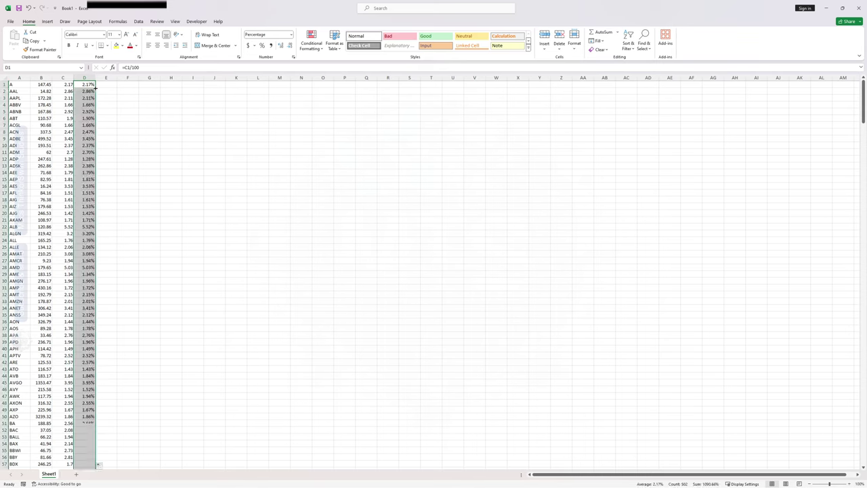
- Copy the filled results in column D and paste them as values over column C starting at C1
right_click(90, 84)
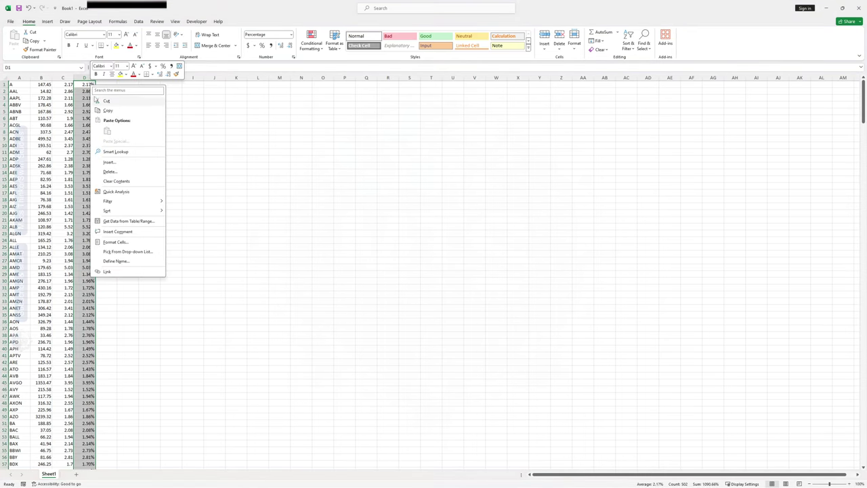
click(108, 110)
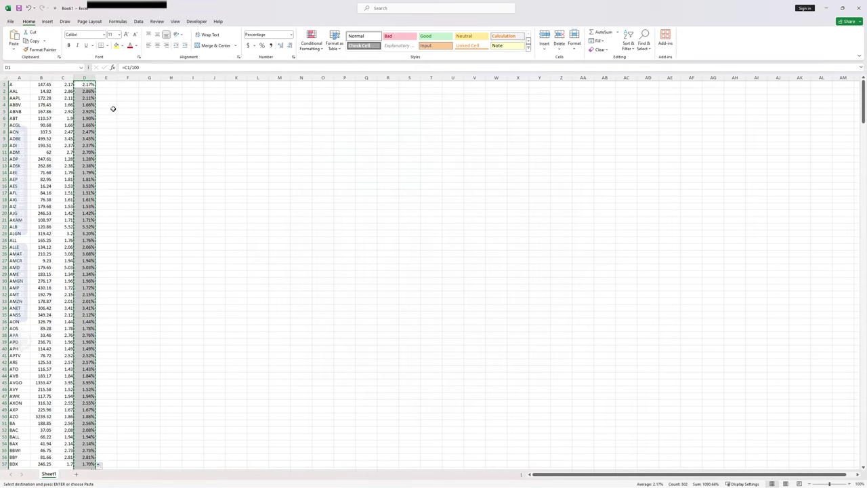
right_click(68, 85)
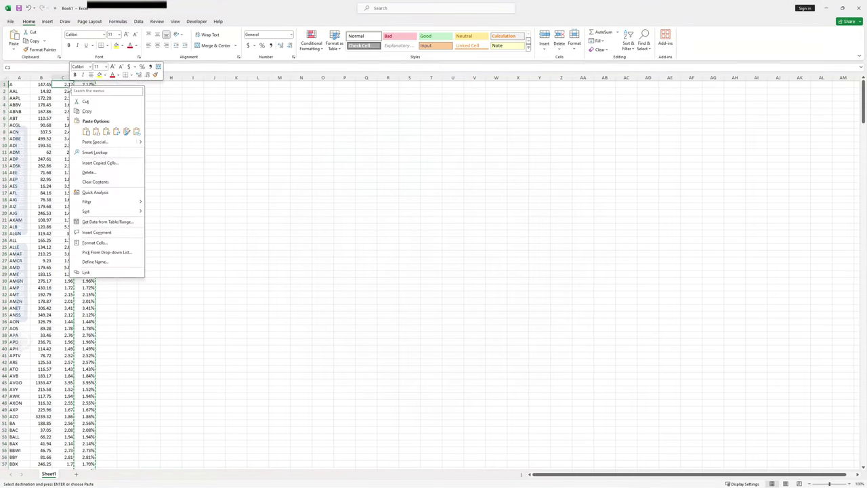
click(97, 132)
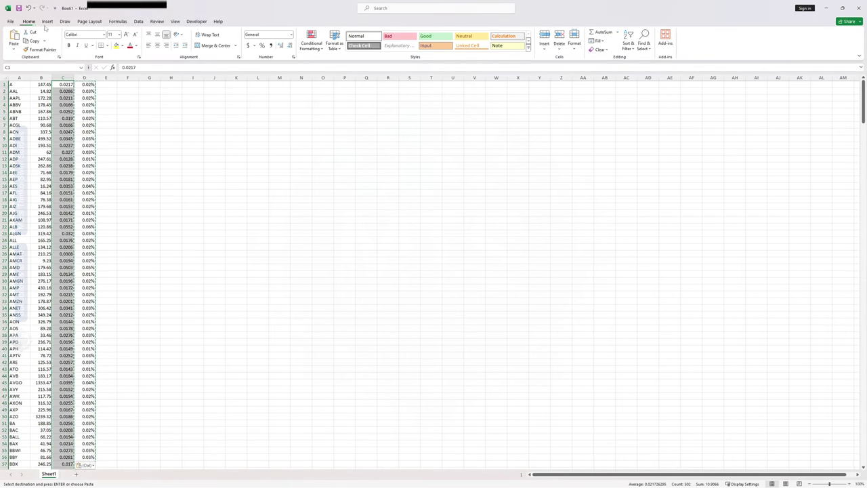
- Delete the helper column D
click(85, 77)
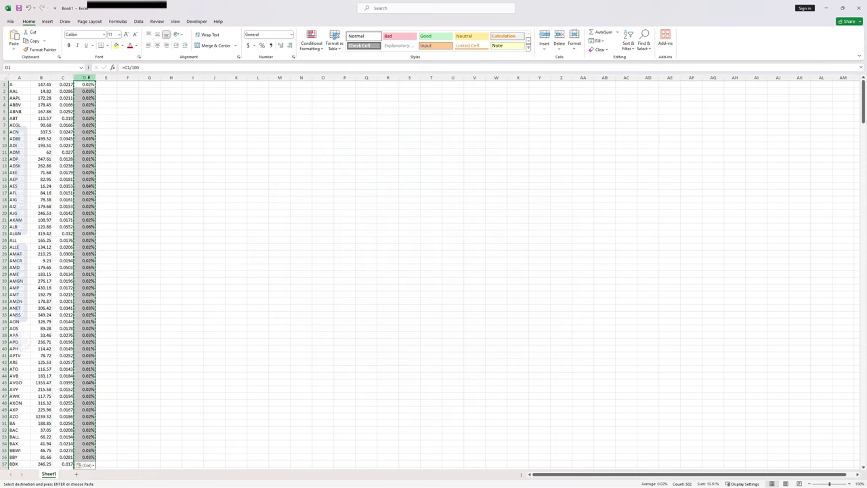
right_click(90, 79)
click(107, 155)
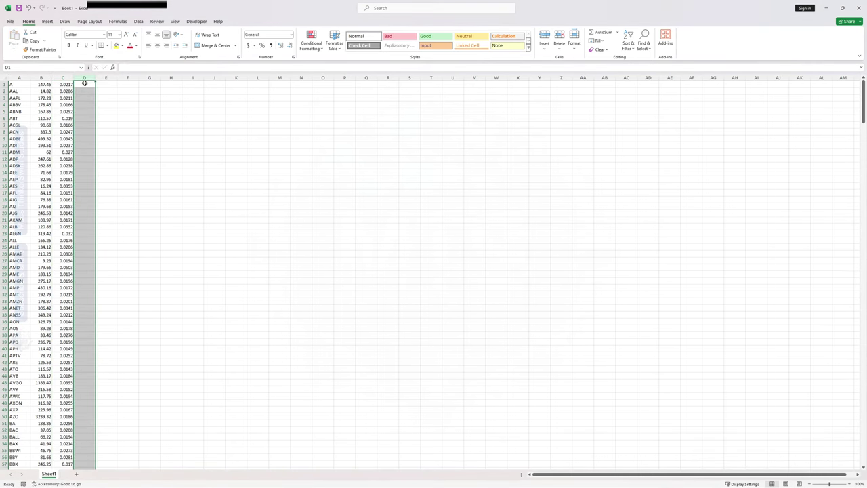
- Format the whole of column C as Percentage with 2 decimal places
click(63, 78)
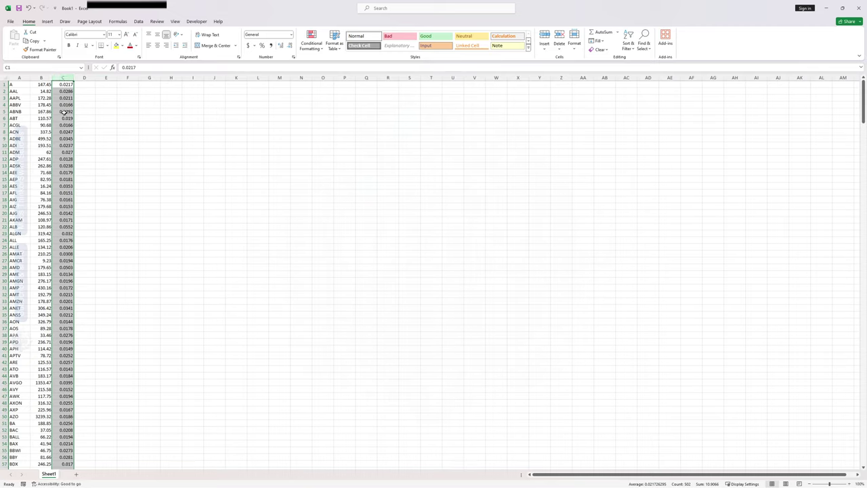
right_click(63, 82)
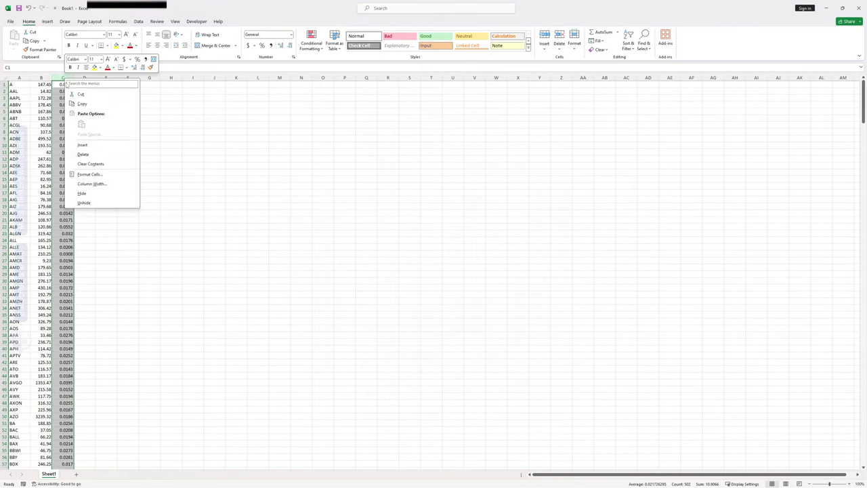
click(89, 174)
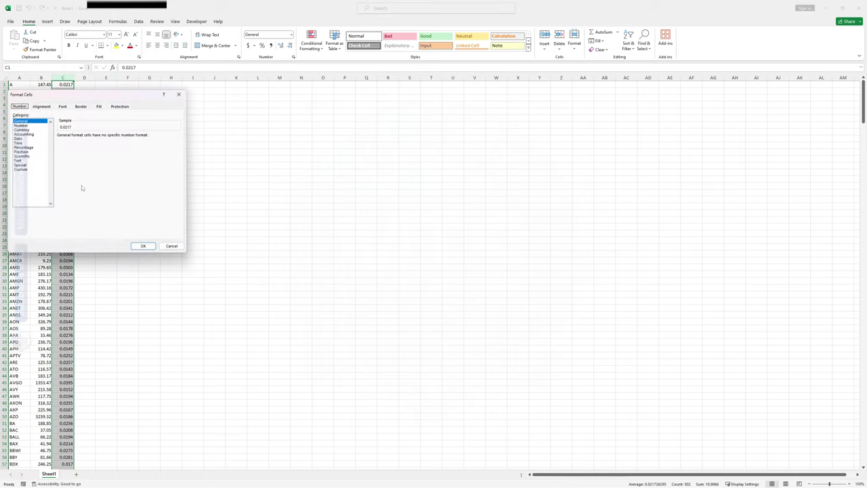
click(27, 147)
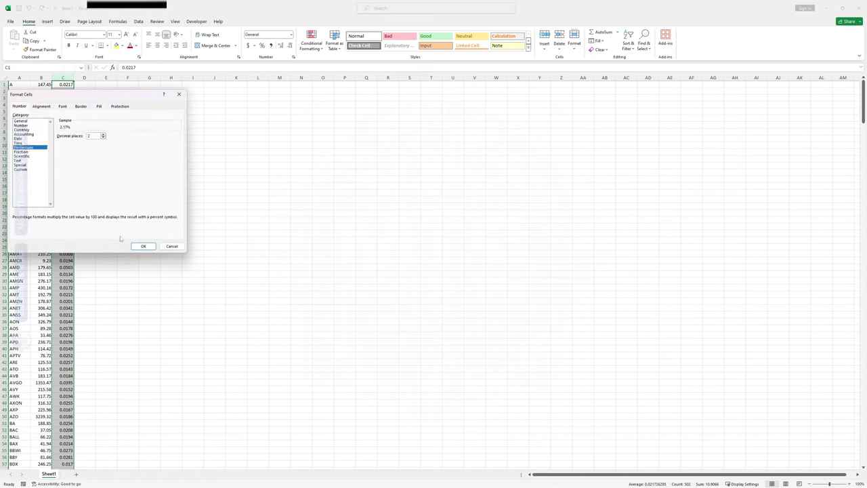
click(138, 246)
click(135, 245)
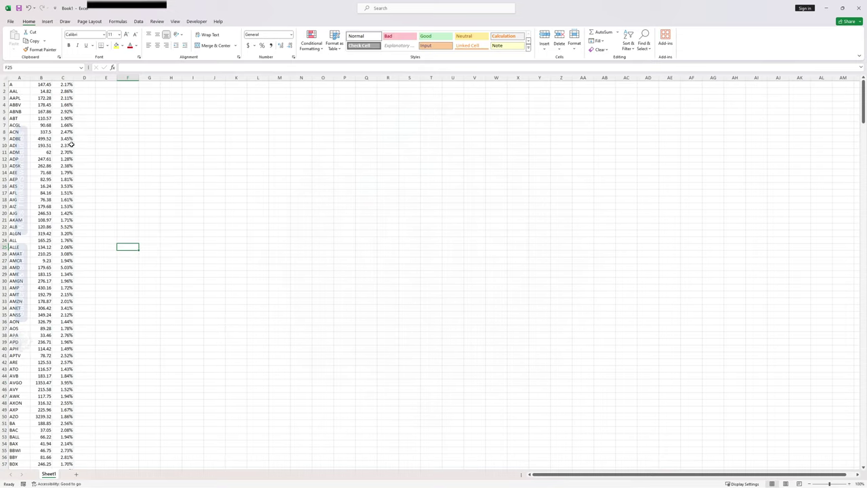
- Enter 2500 in cell D1 beside the first stock's percentage
click(90, 84)
text(2500)
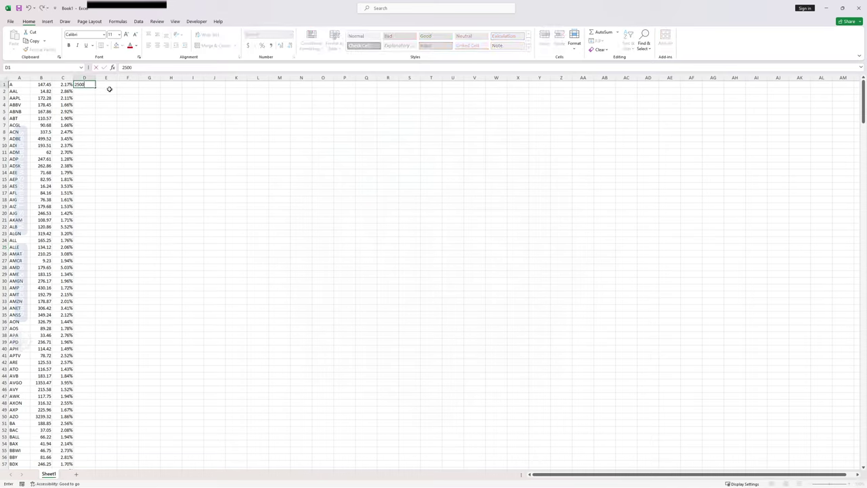
key(Return)
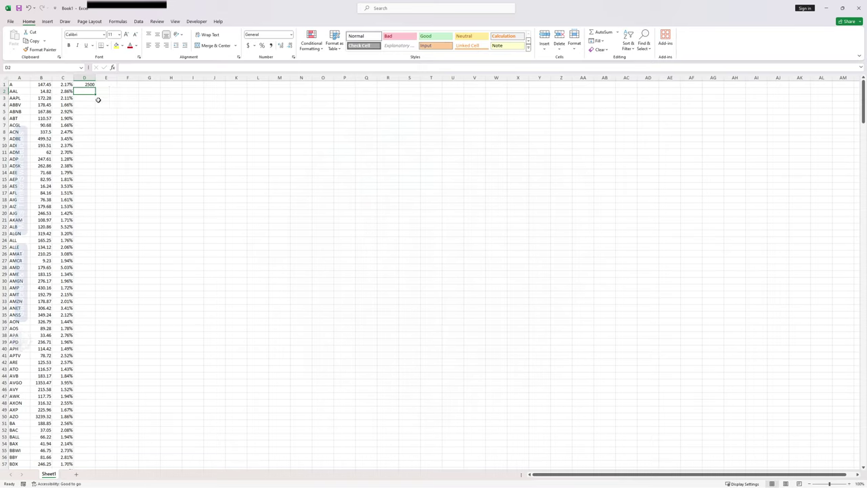
- Format D1 as Currency with 0 decimal places and fill it down alongside all the stock rows
right_click(88, 84)
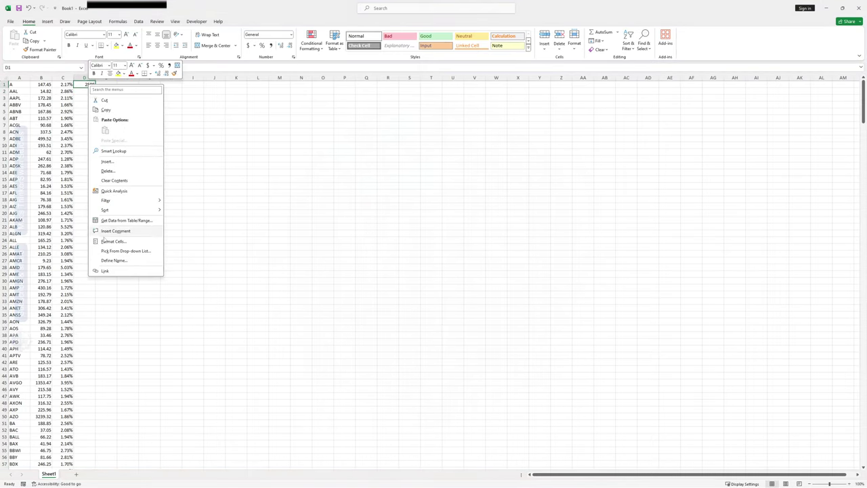
click(116, 239)
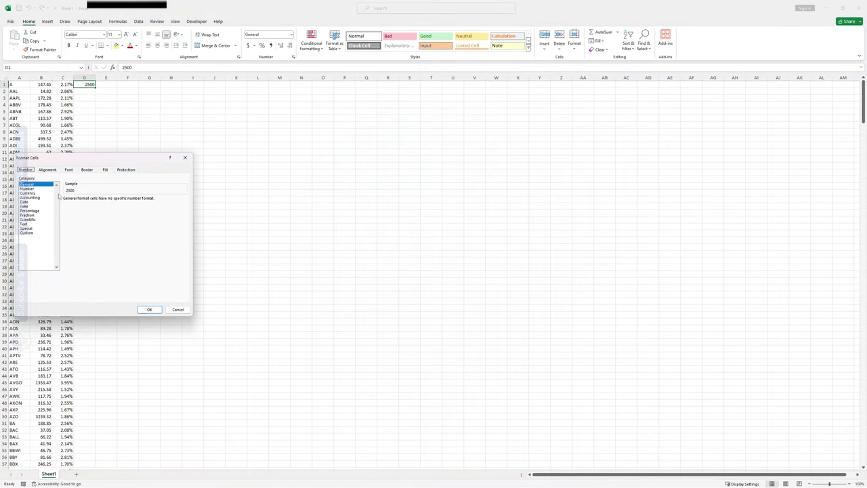
click(31, 193)
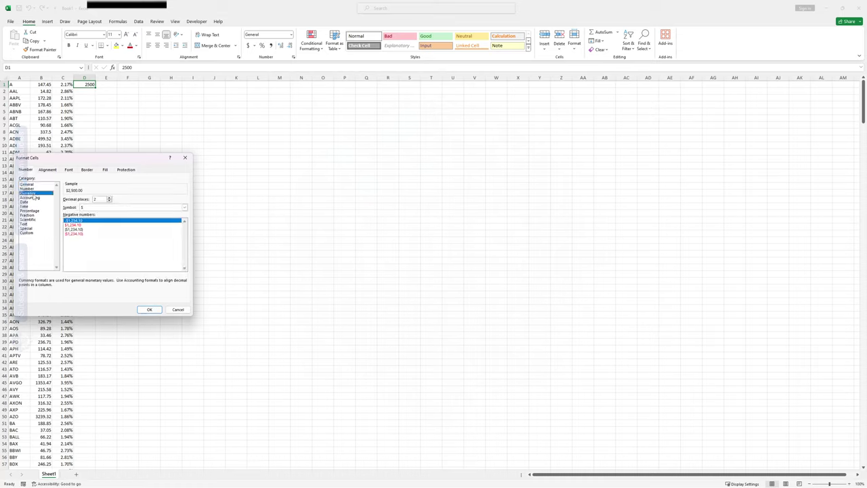
click(109, 201)
click(109, 201)
click(150, 310)
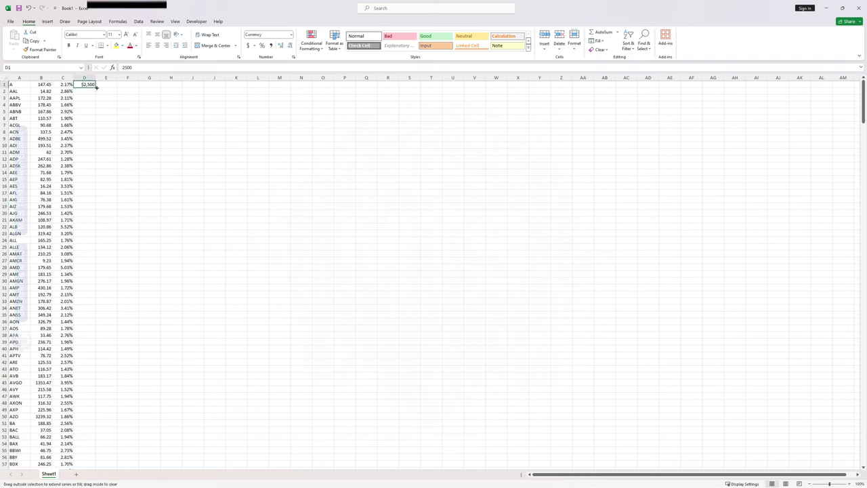
double_click(95, 86)
click(171, 253)
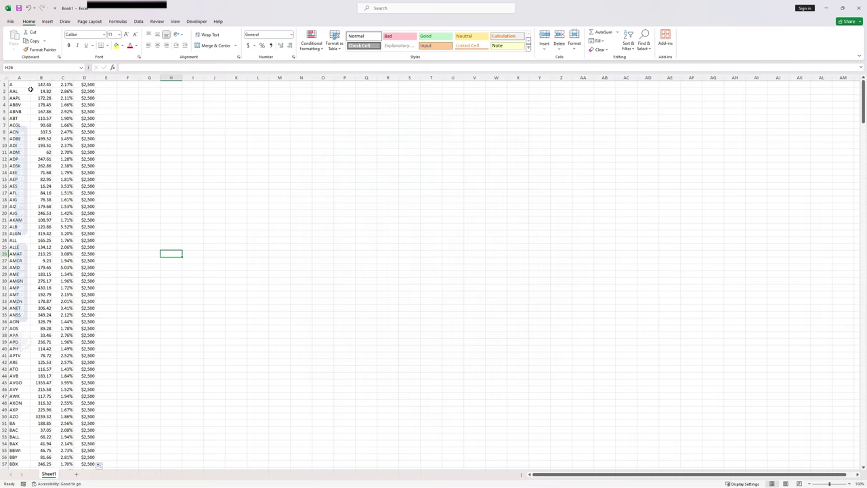
- Enter the formula =D1*C1 in E1 to multiply the position amount by the stock's ATR percentage
click(110, 85)
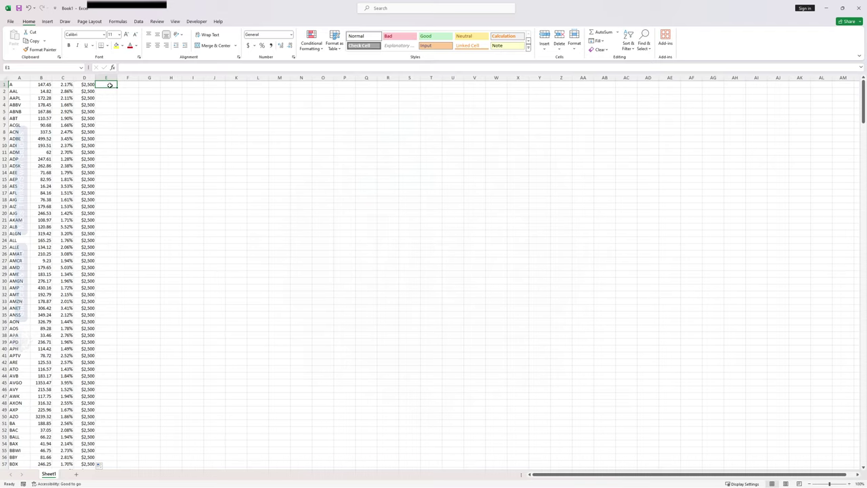
text(=)
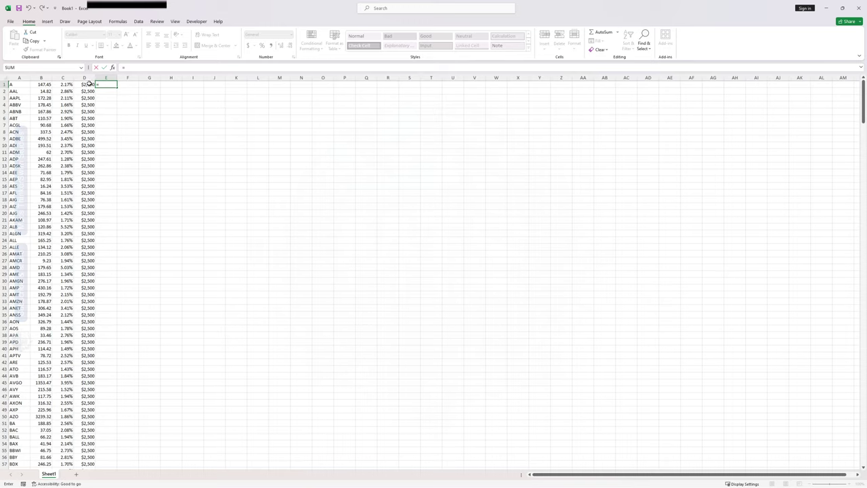
click(89, 83)
text(*)
click(64, 84)
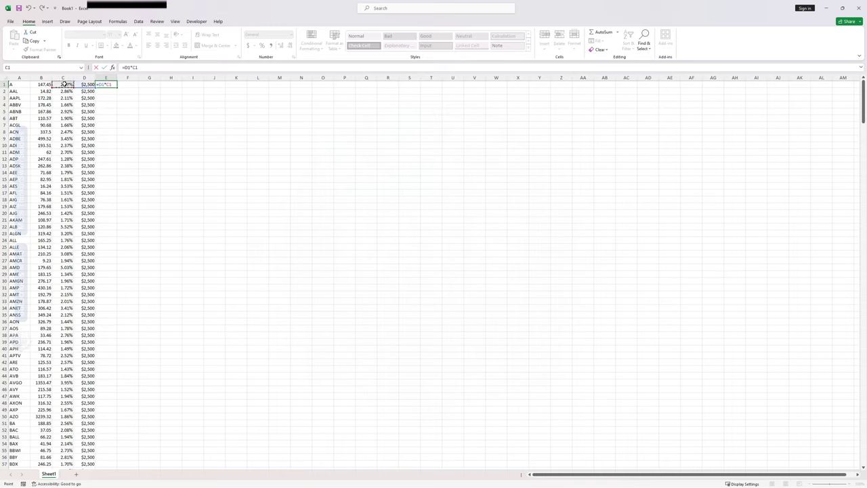
key(Return)
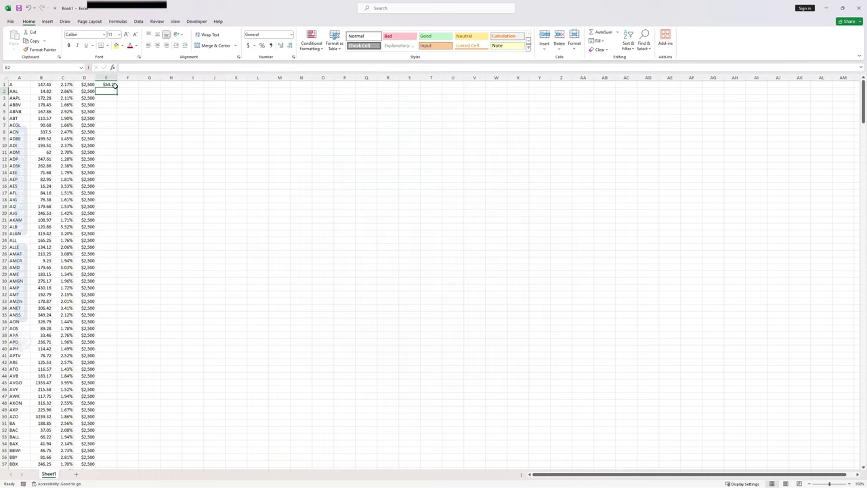
drag(115, 86, 8, 84)
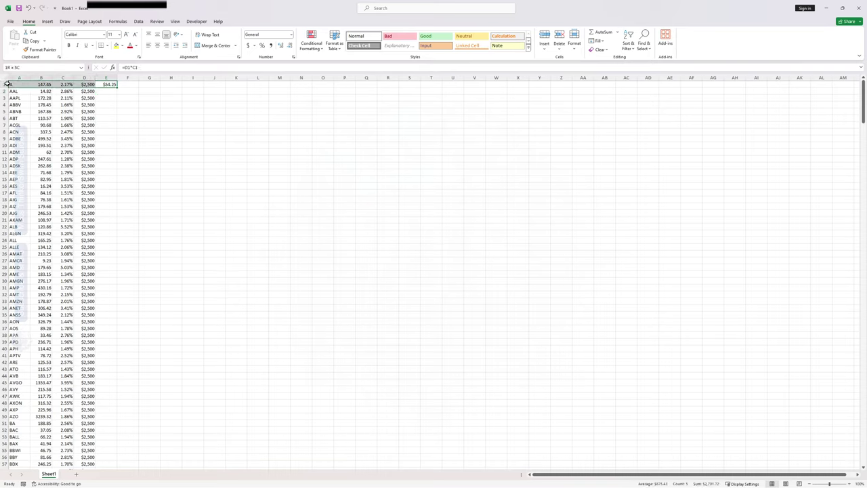
click(163, 117)
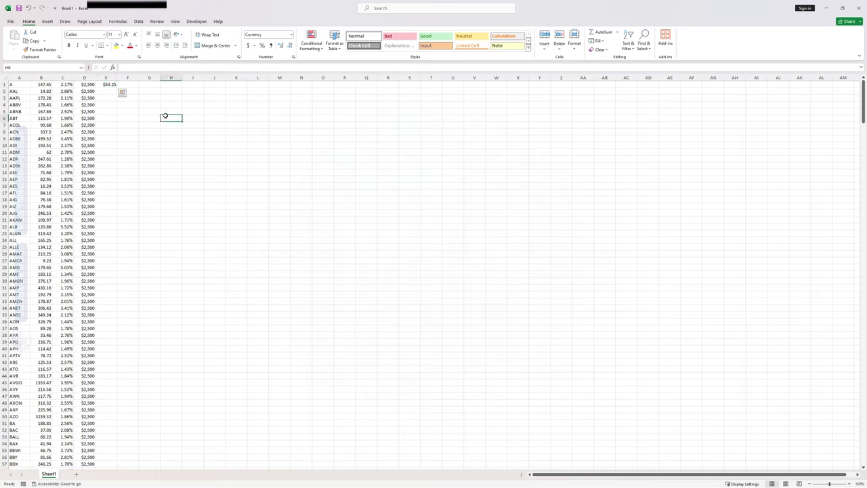
click(100, 85)
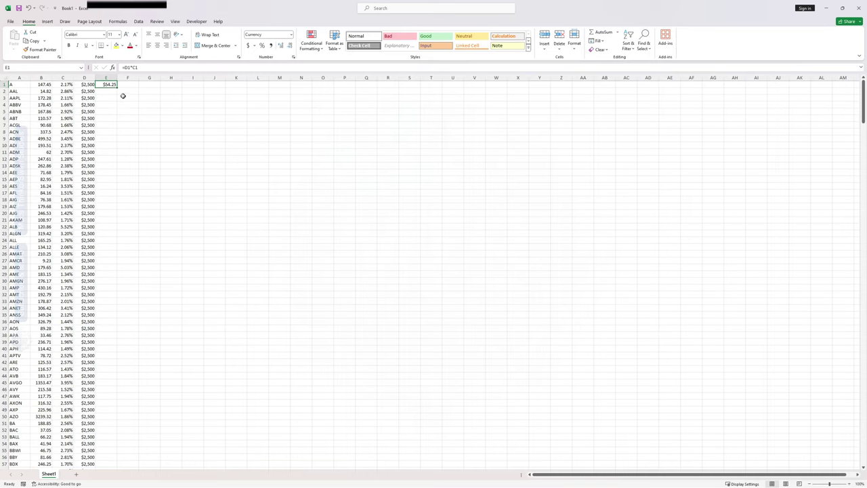
- Switch to thinkorswim and set the SPY chart to an intraday 1-day interval with 3-minute aggregation
mouse_move(416, 480)
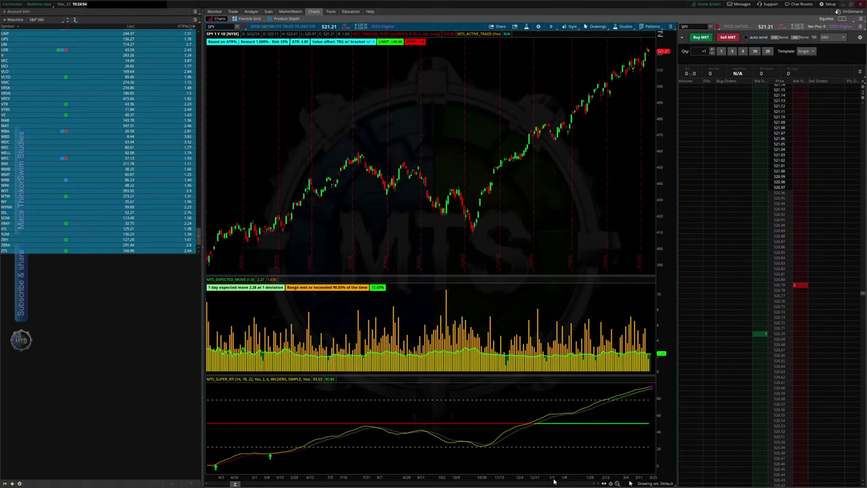
click(553, 479)
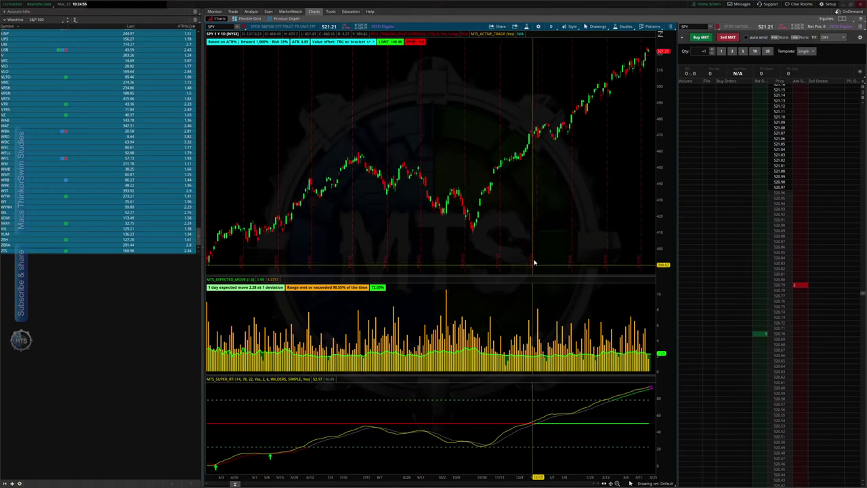
click(551, 27)
click(535, 62)
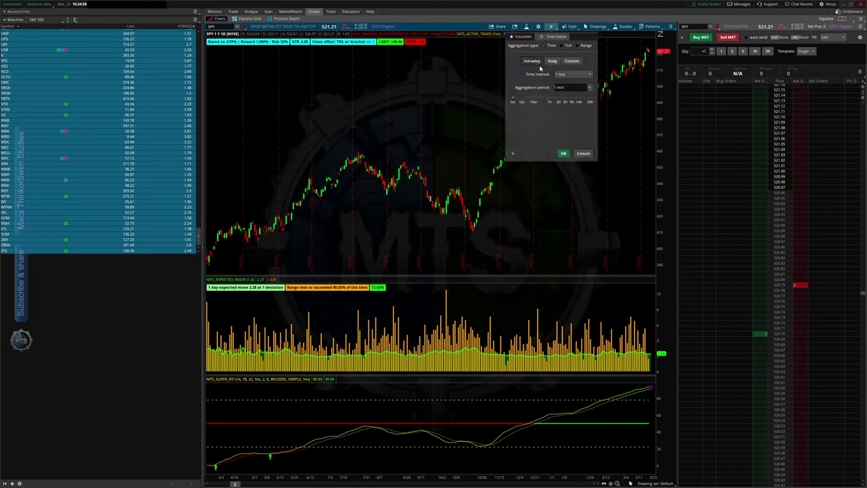
click(588, 88)
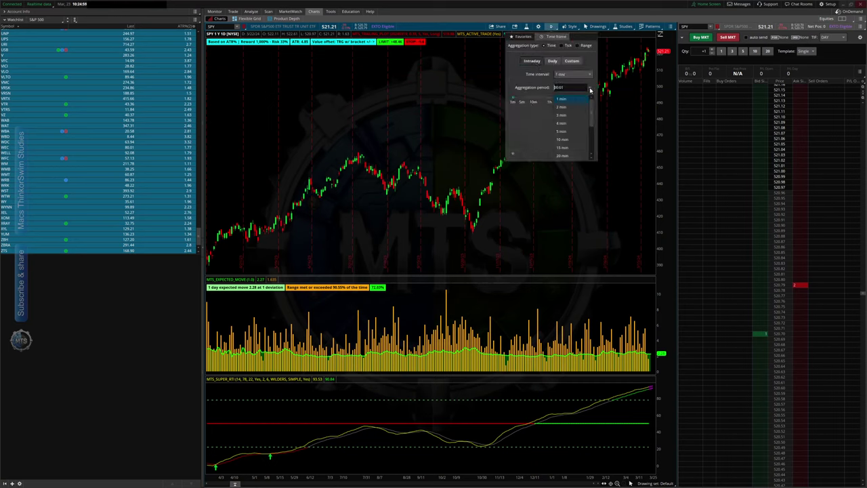
click(567, 116)
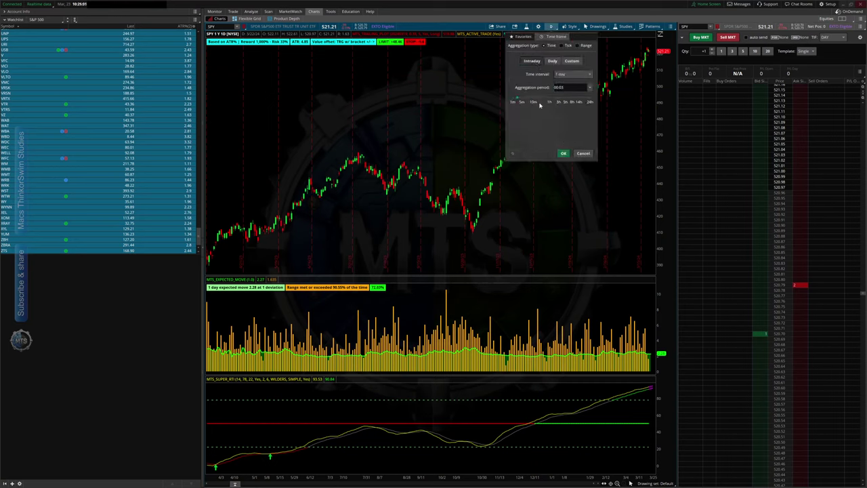
click(562, 153)
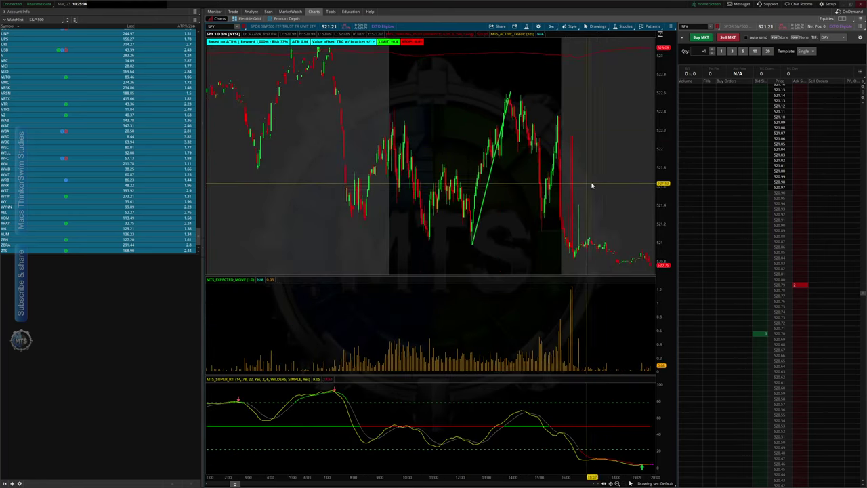
- Move the trend line over successive SPY price swings to compare their size, leaving it on the rally before 14:00
click(486, 186)
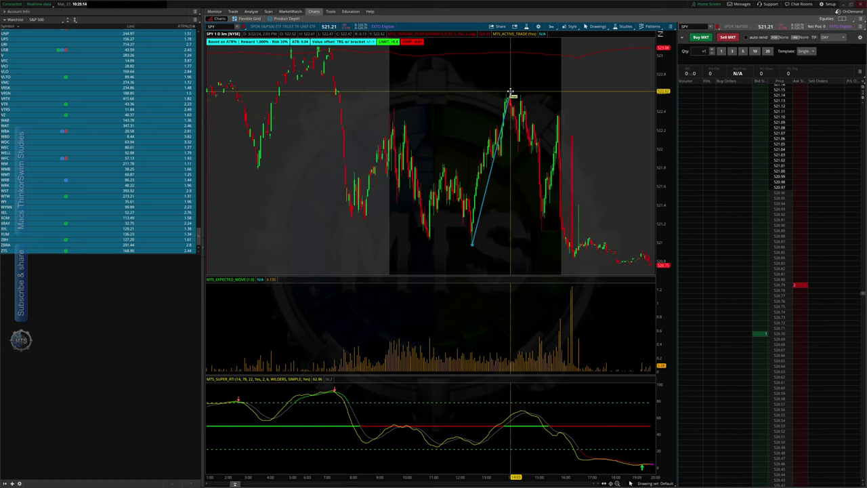
drag(513, 93, 390, 141)
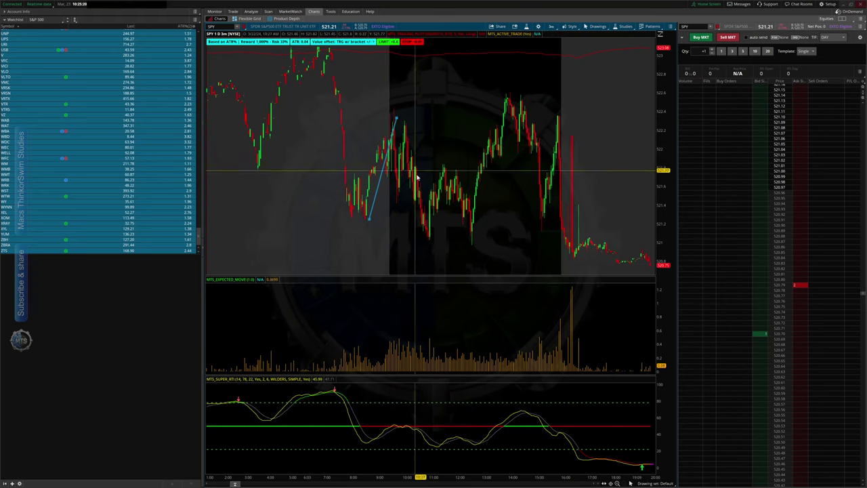
drag(373, 208, 428, 244)
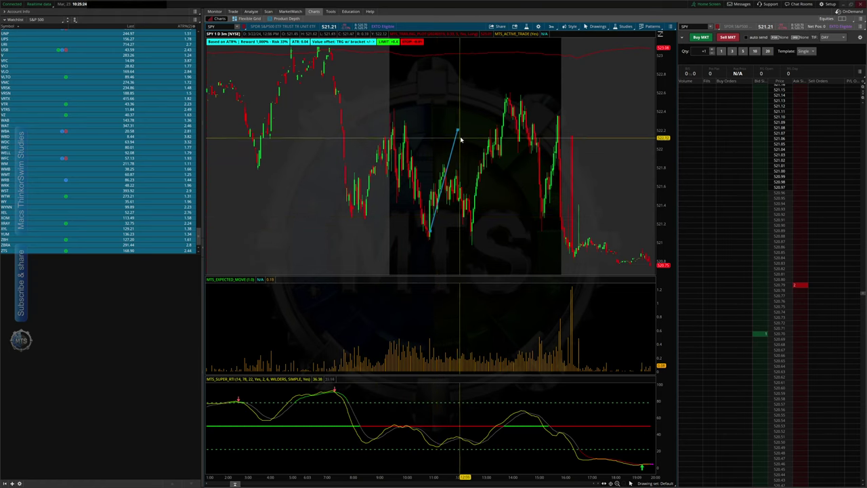
drag(451, 154, 506, 121)
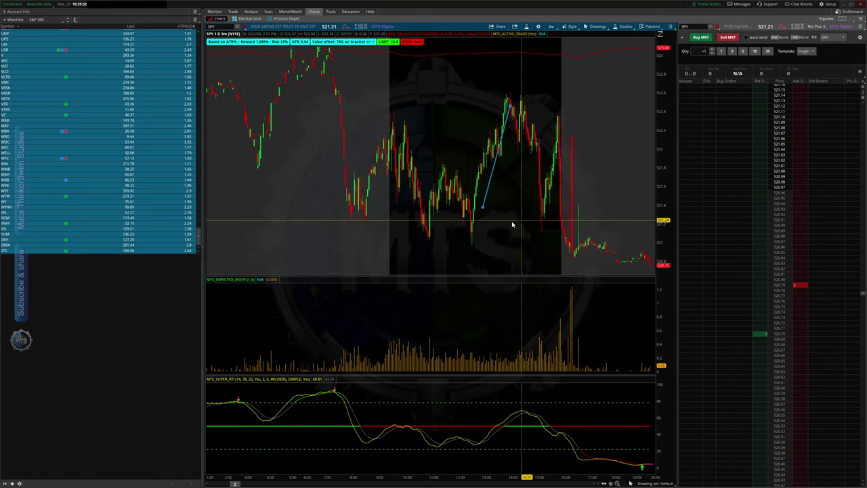
click(440, 121)
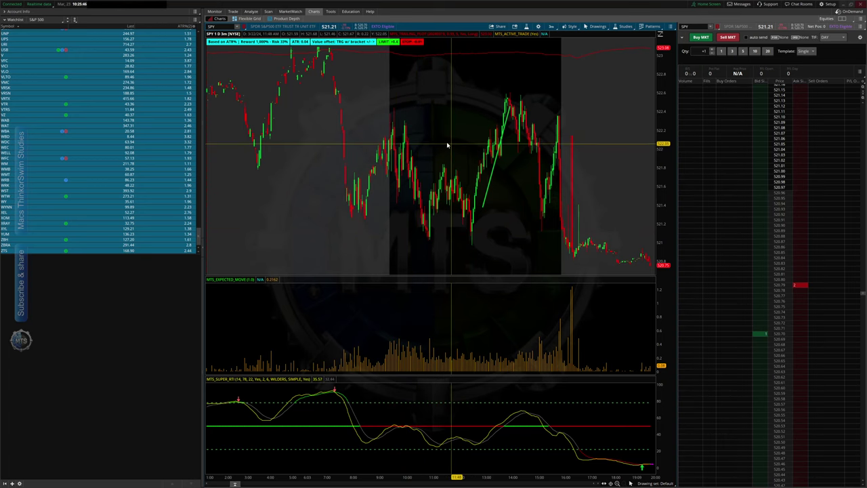
- Return to the Excel workbook and extend the formula in E1 to =D1*C1*0.66
click(841, 7)
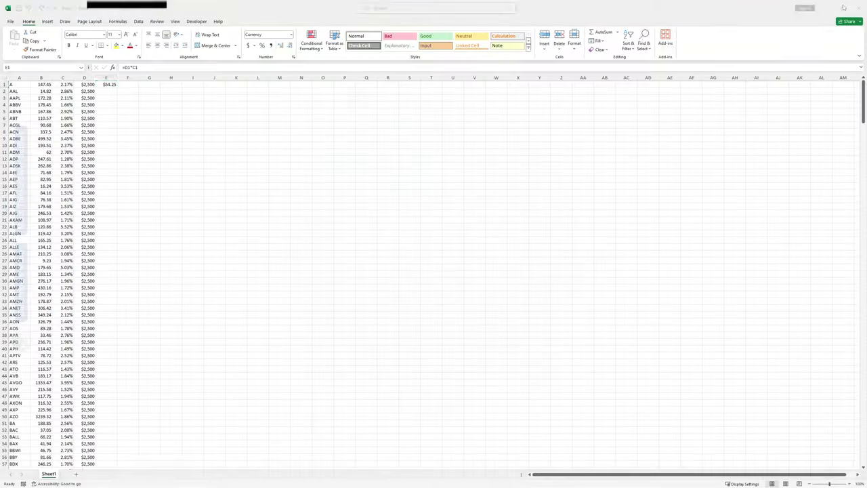
click(239, 140)
click(107, 84)
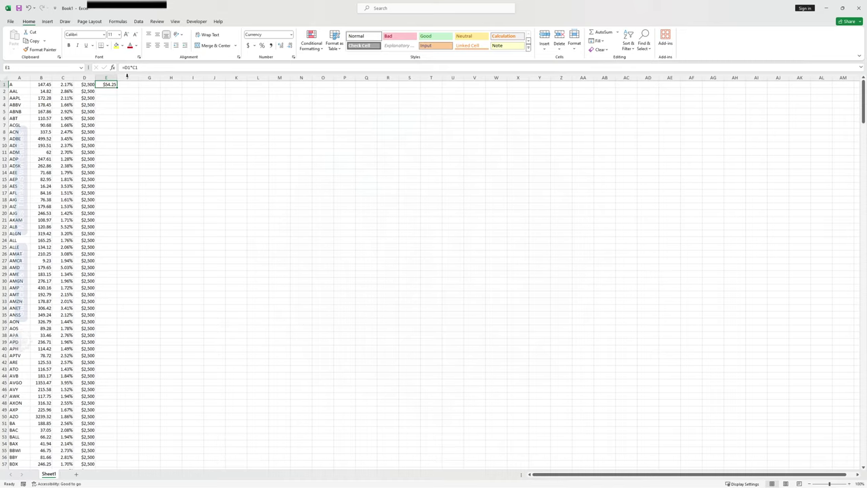
click(149, 66)
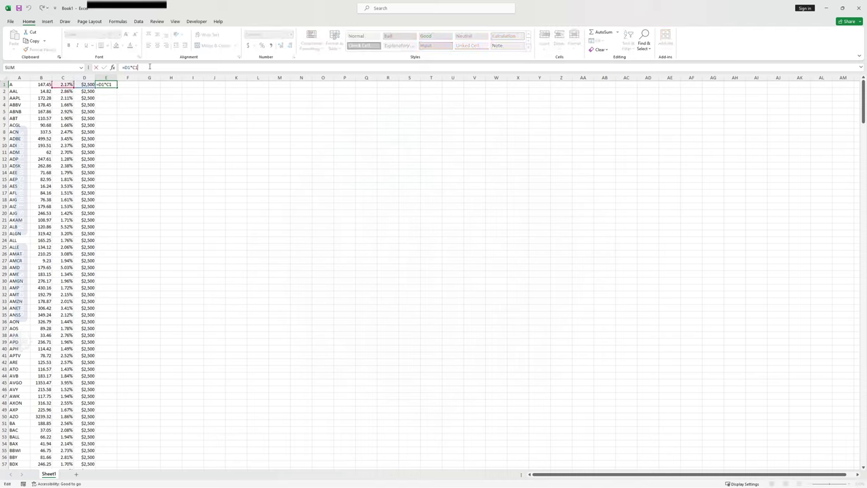
text(*0.66)
key(Return)
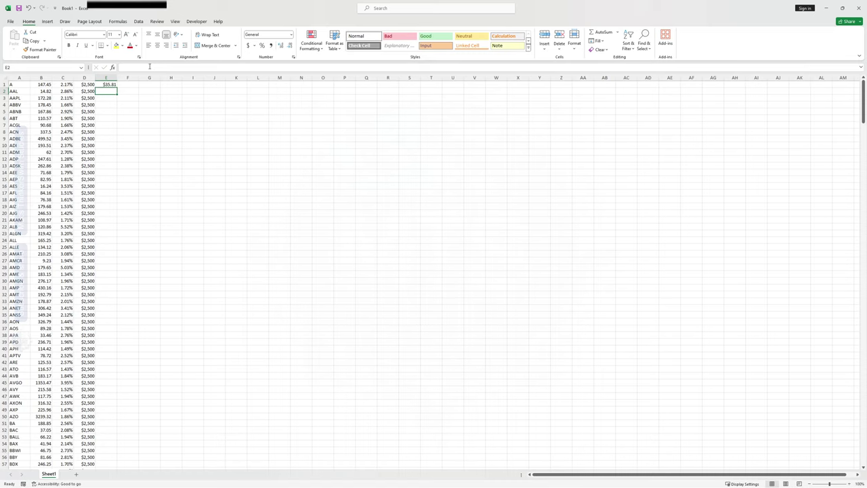
- Fill the E1 formula down column E alongside all the stock rows
click(109, 83)
double_click(116, 86)
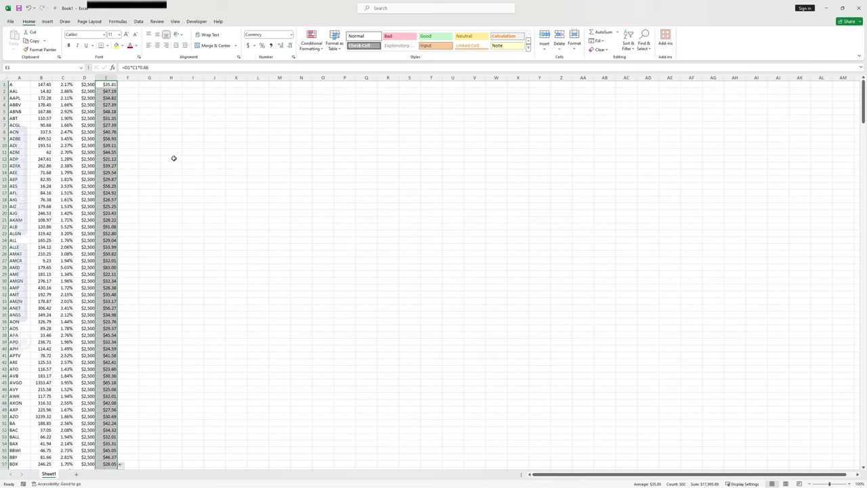
click(172, 159)
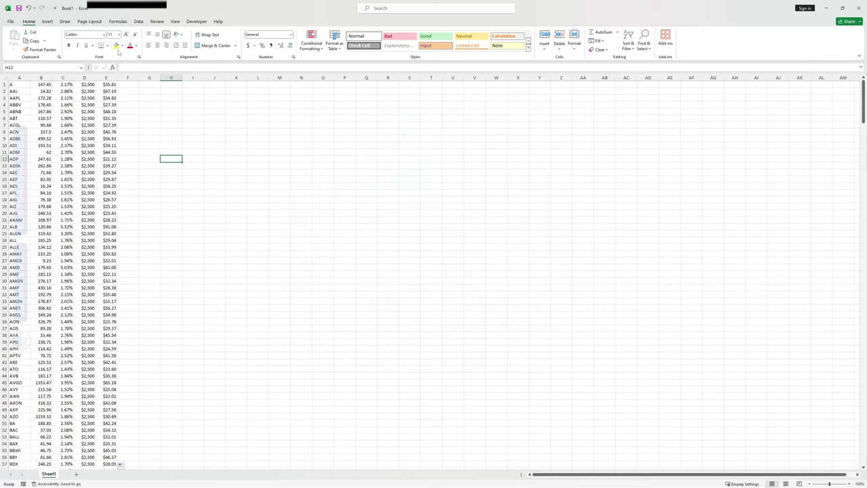
- Sort the stock rows by the percentages in column C from smallest to largest, expanding the selection to the adjacent columns
click(63, 77)
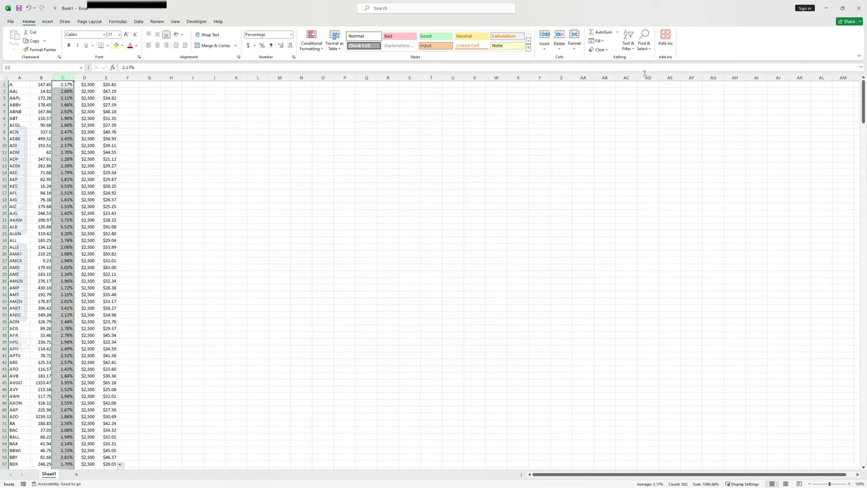
click(630, 48)
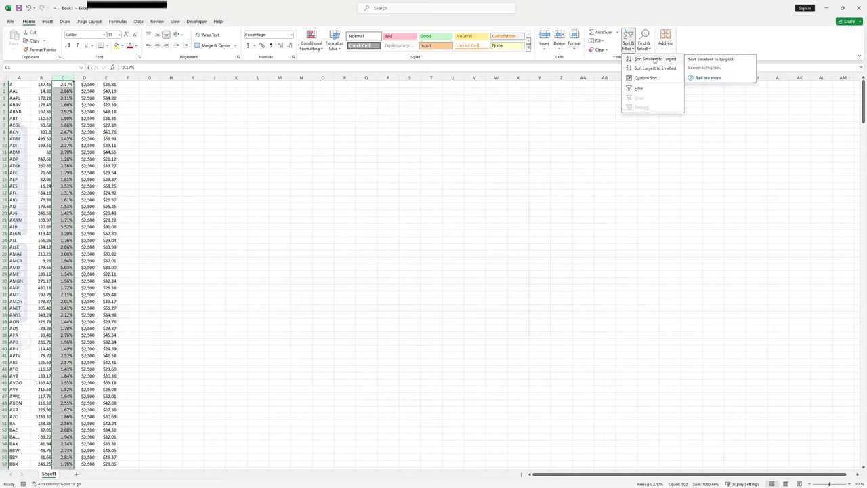
click(654, 60)
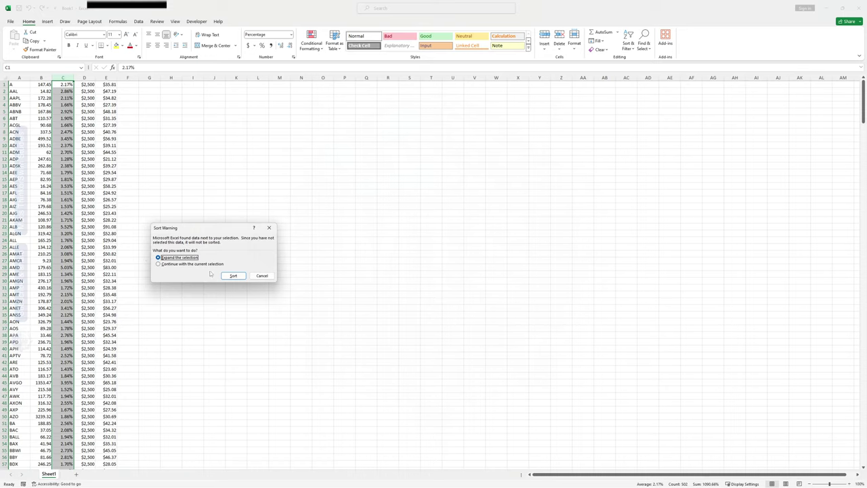
click(233, 276)
click(191, 226)
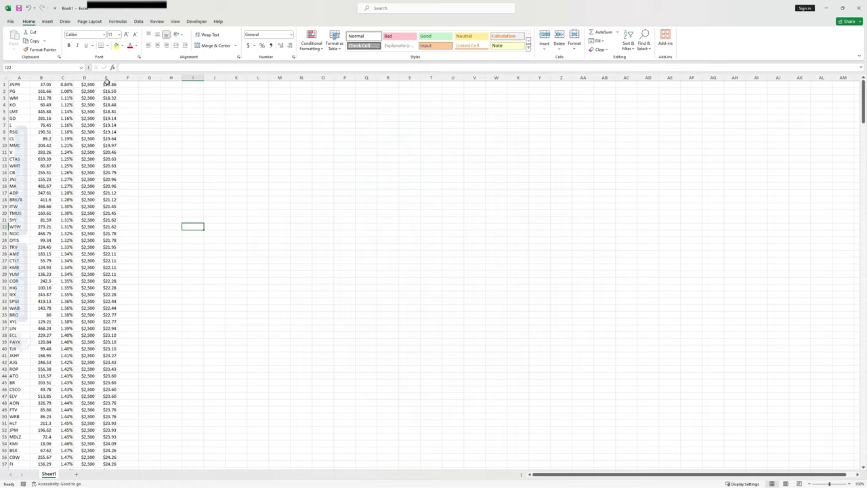
- Freeze the top row of the stock worksheet and check that it holds while moving through the rows
click(3, 84)
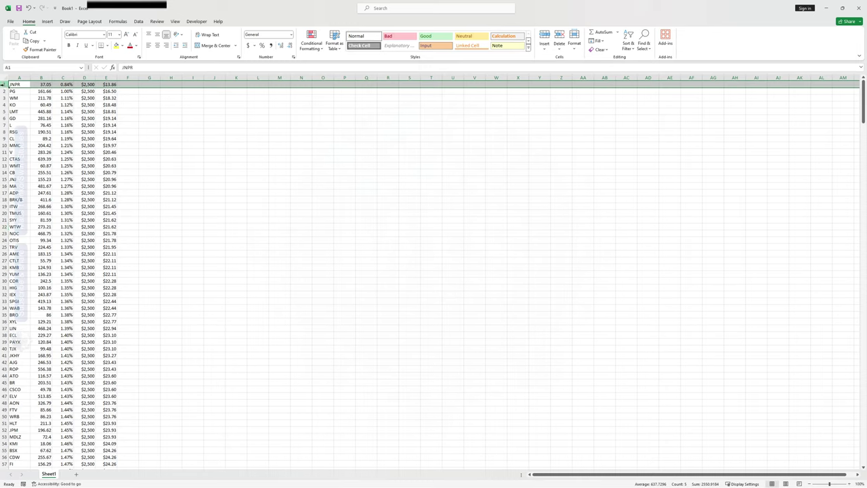
click(138, 22)
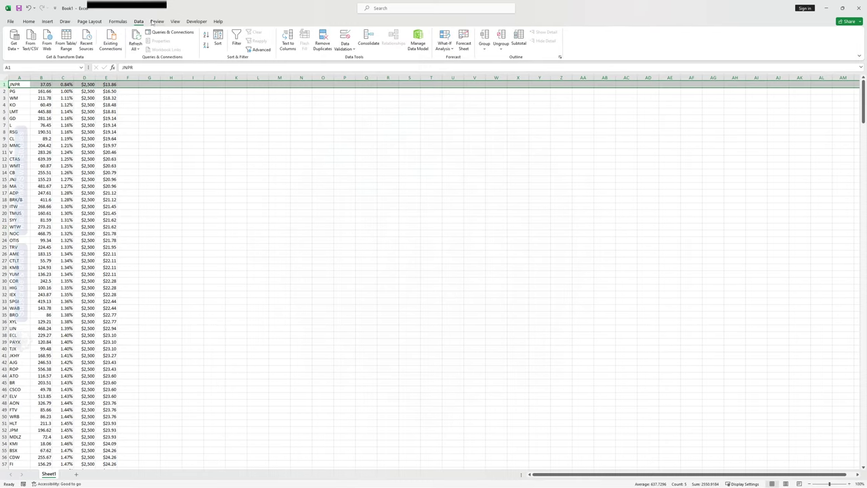
click(157, 22)
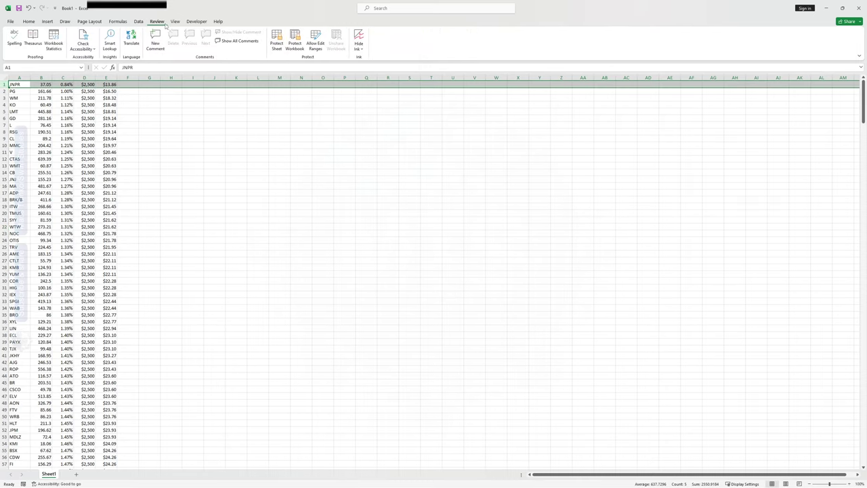
click(174, 22)
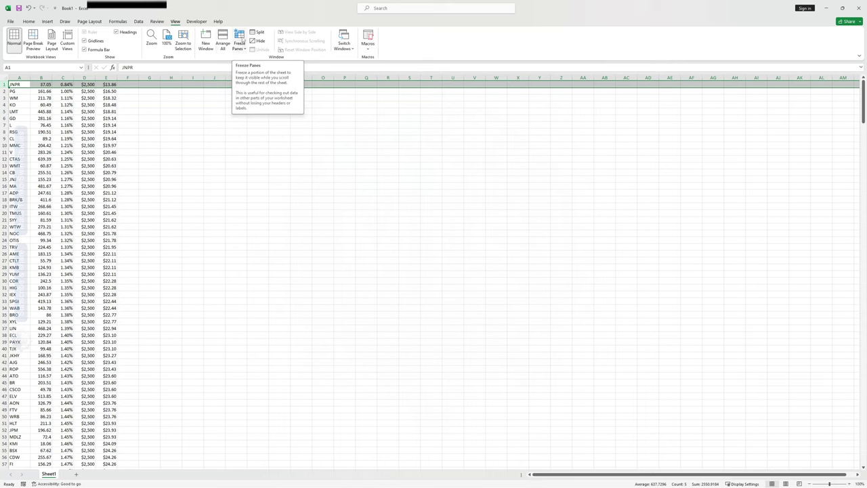
click(239, 43)
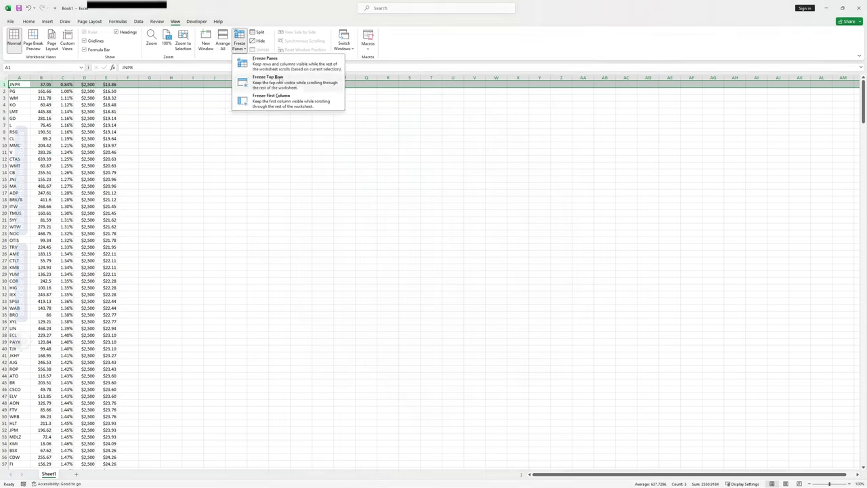
click(184, 131)
scroll(178, 131, down, 2)
scroll(179, 131, up, 1)
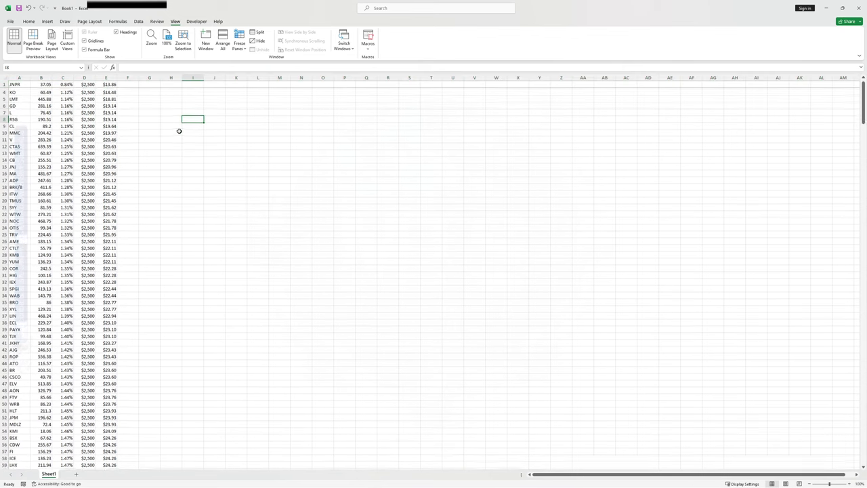
scroll(183, 138, up, 1)
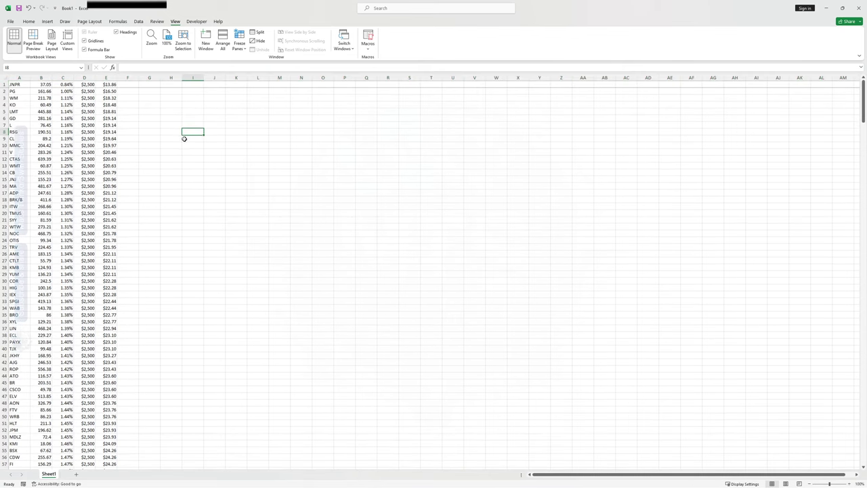
- Examine the sorted stock list down to its last rows, comparing ATR percentages and expected dollar moves on $2,500
scroll(180, 149, down, 20)
scroll(180, 153, down, 20)
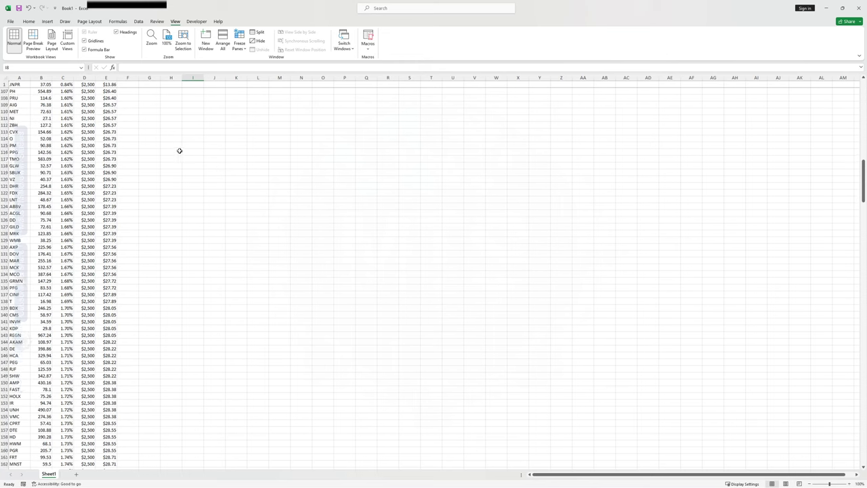
scroll(172, 143, down, 20)
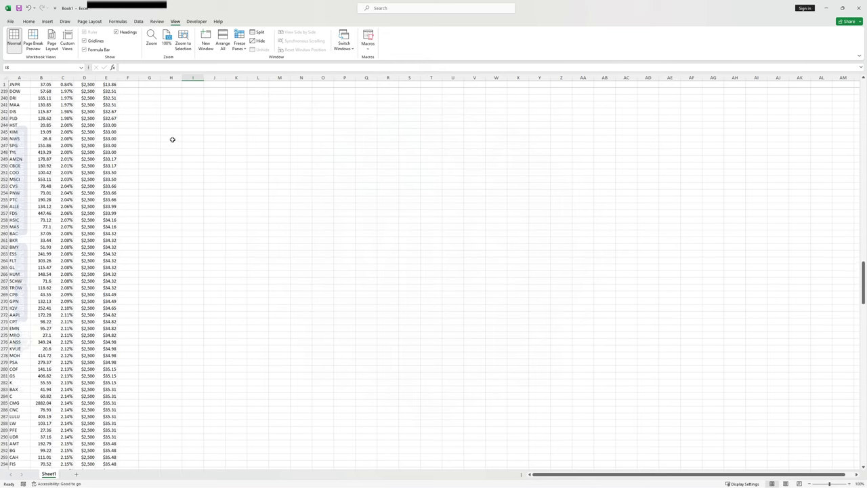
scroll(162, 128, down, 20)
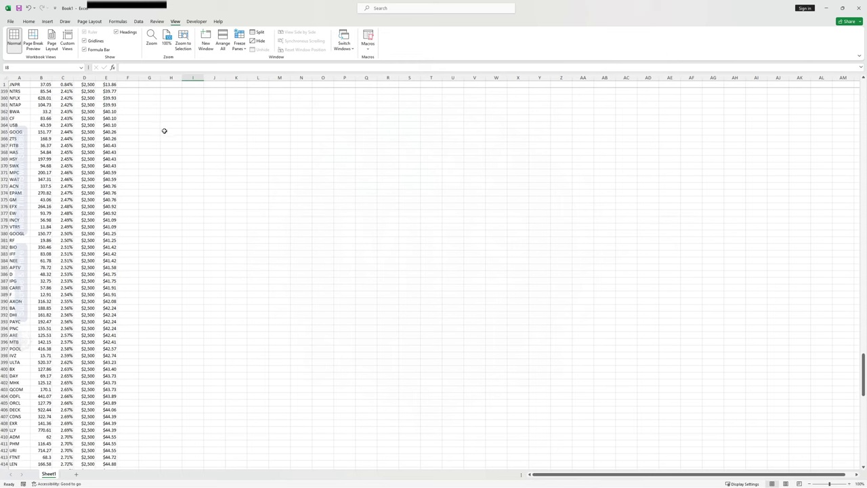
scroll(152, 119, down, 15)
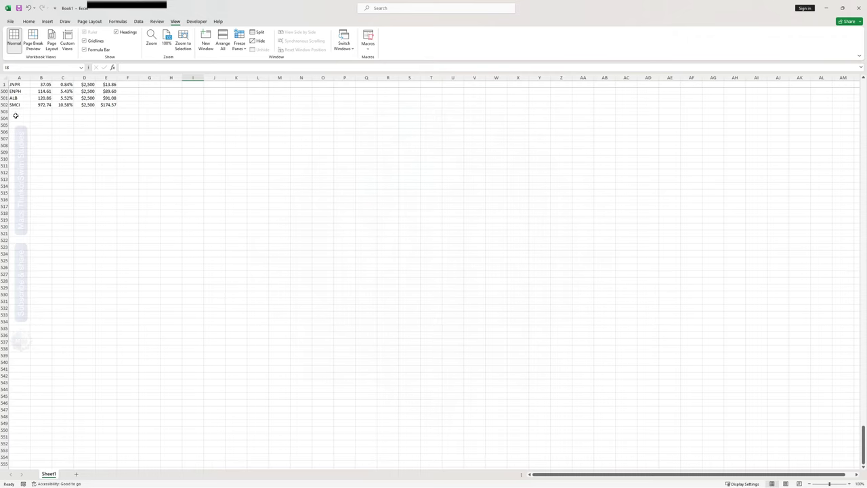
scroll(131, 143, up, 5)
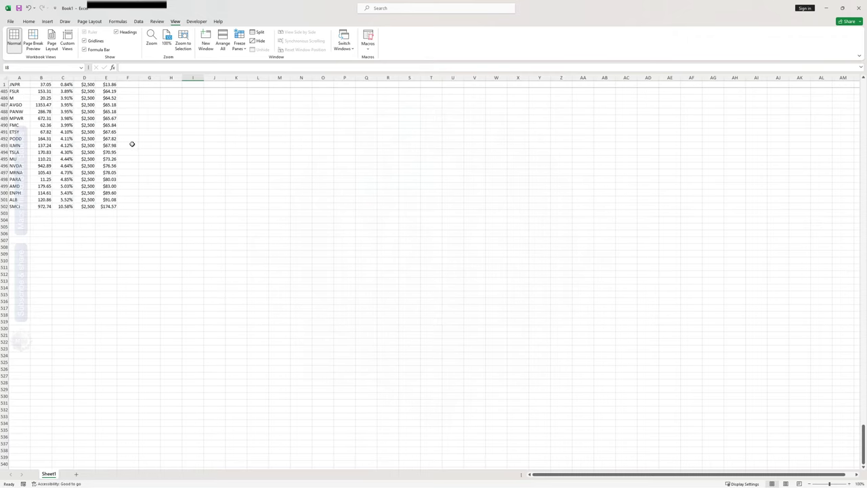
click(144, 210)
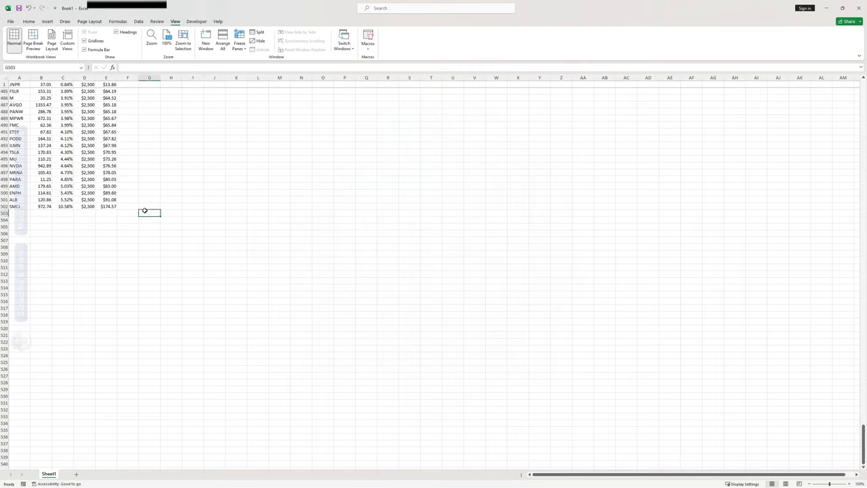
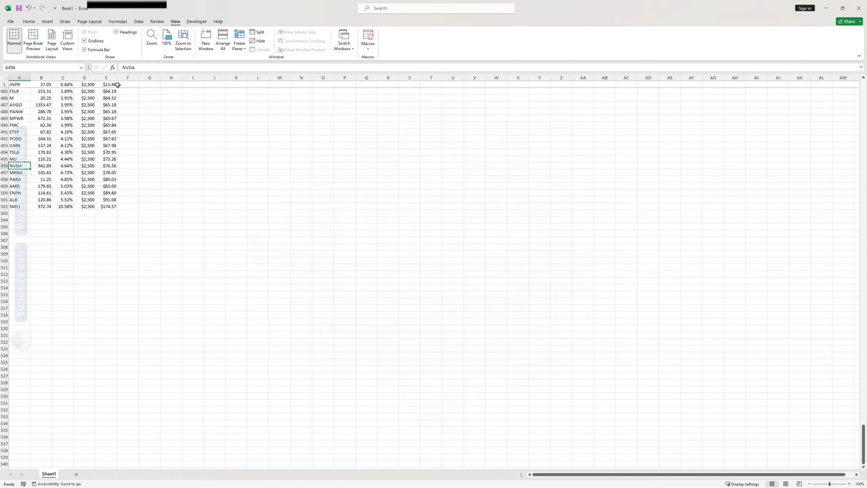
- Switch to thinkorswim and open the formula of the ATR%(2) column from the S&P 500 watchlist's column settings
mouse_move(453, 484)
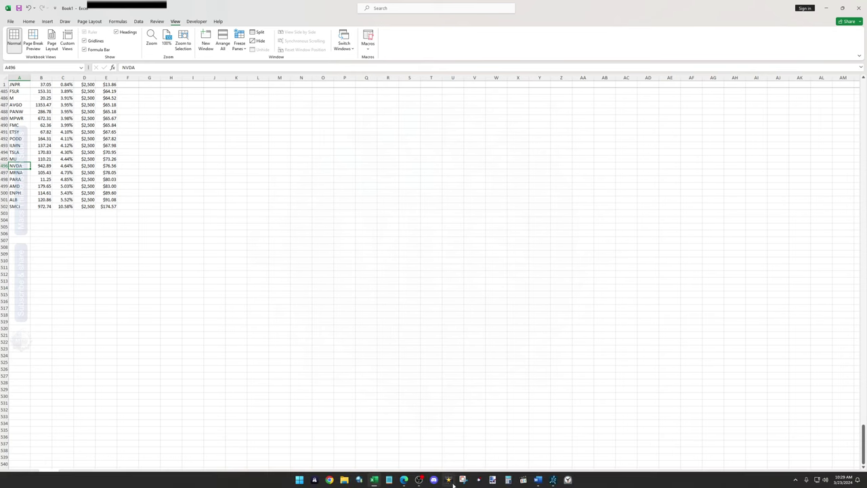
click(552, 479)
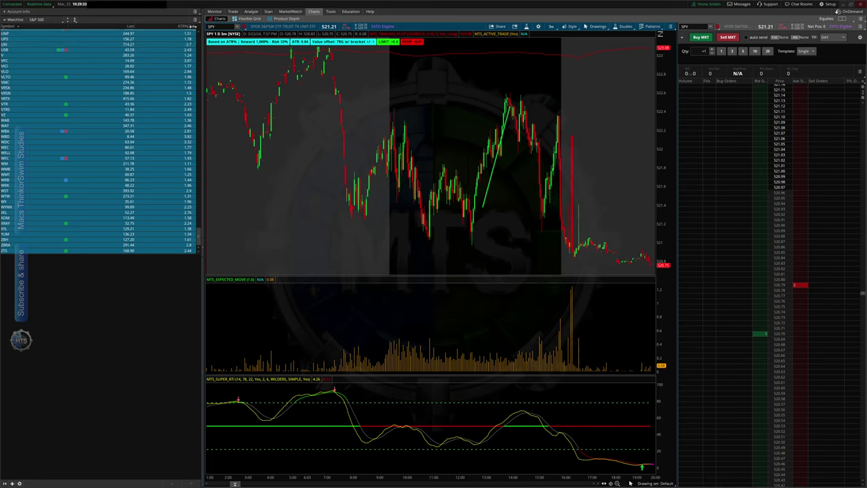
right_click(191, 25)
click(200, 35)
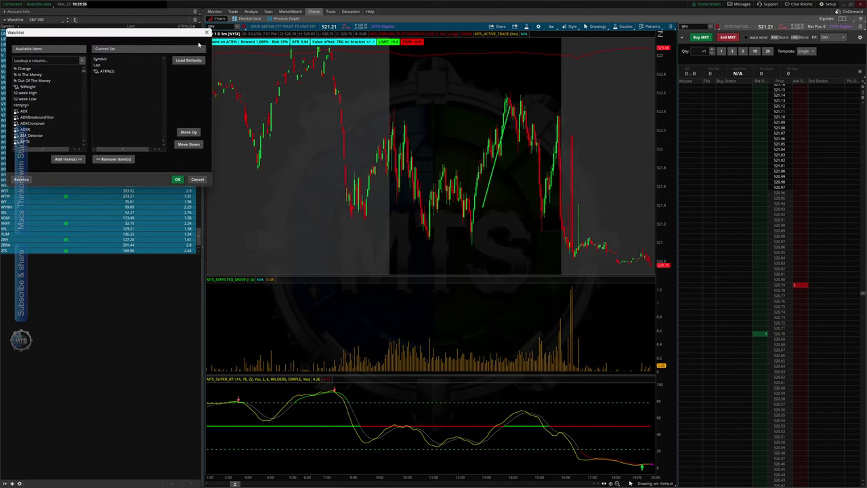
click(97, 74)
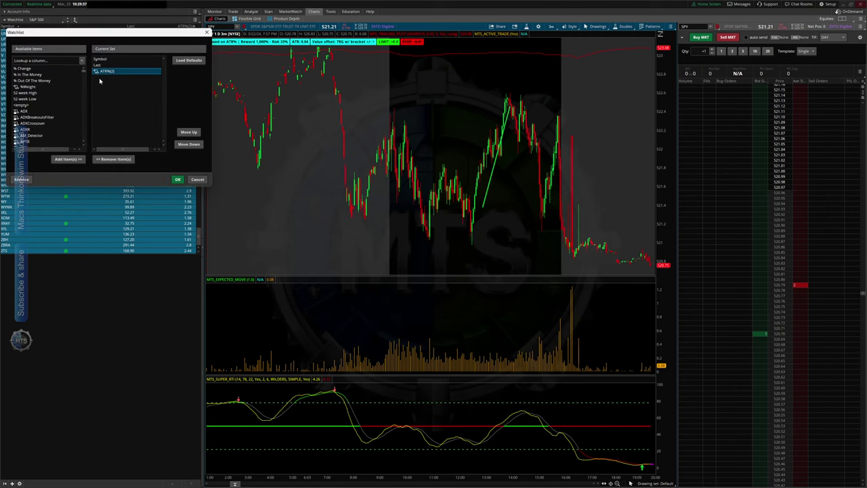
double_click(95, 75)
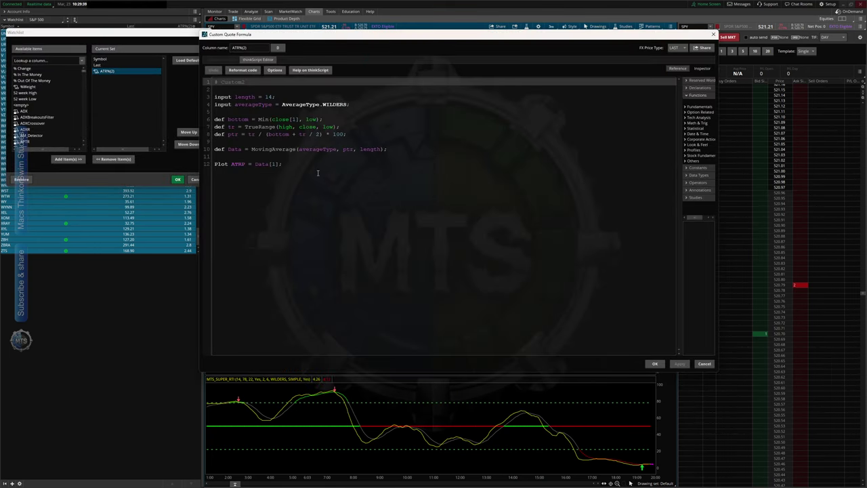
- Examine the ATR%(2) script from the length input to the ATRP plot, and cancel out of the formula and column dialogs
drag(316, 173, 238, 79)
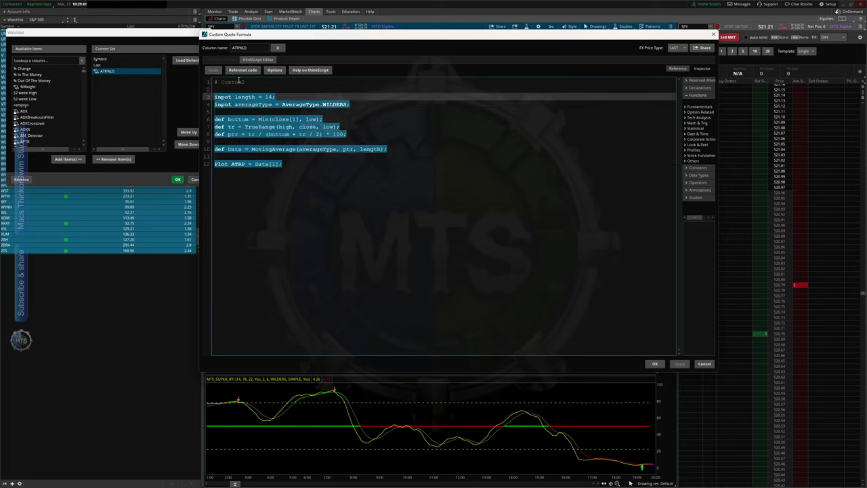
click(241, 82)
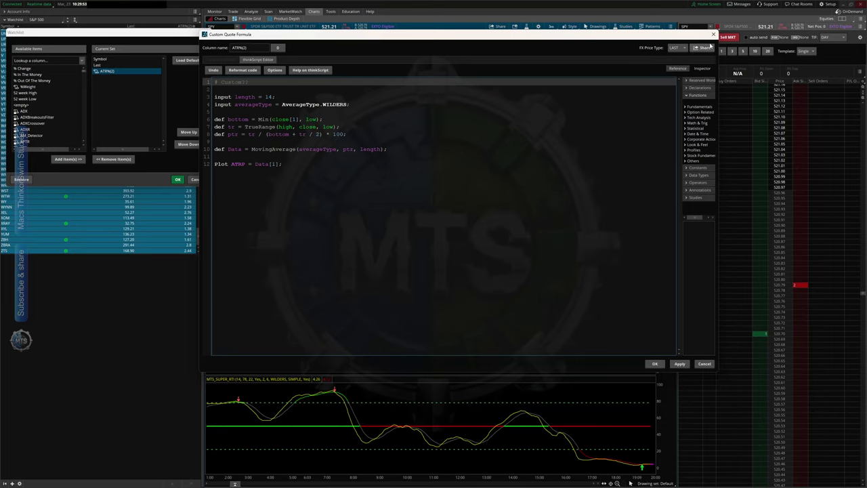
click(698, 365)
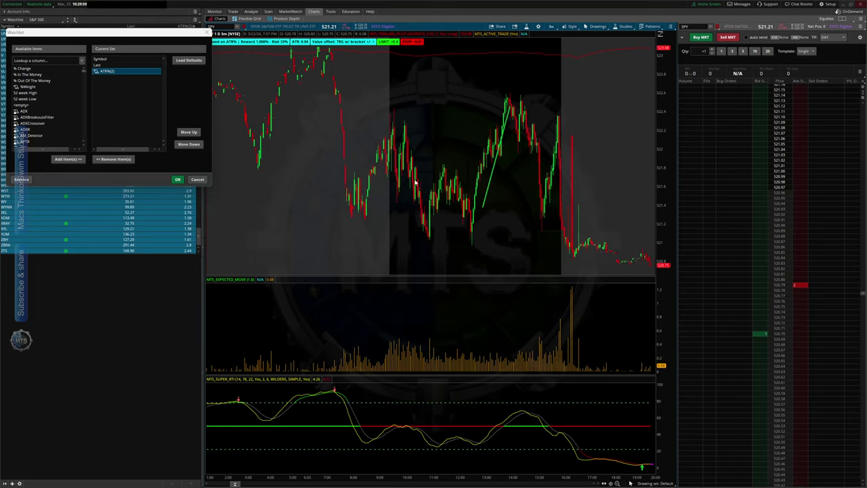
click(197, 180)
middle_click(469, 179)
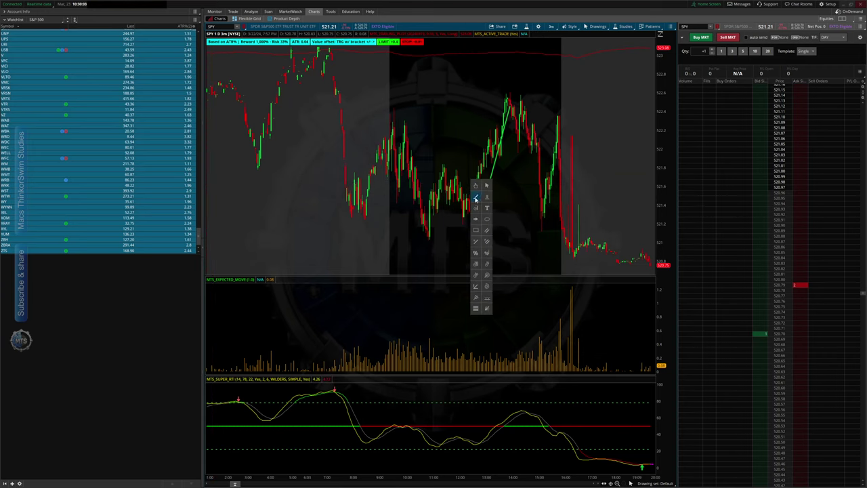
click(476, 198)
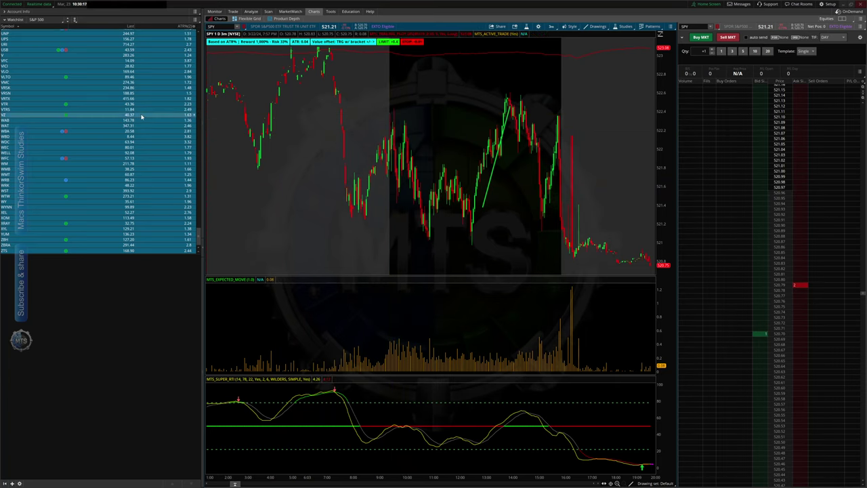
- Sort the S&P 500 watchlist by the ATR%(2) column from lowest to highest
scroll(139, 112, up, 5)
scroll(139, 88, up, 15)
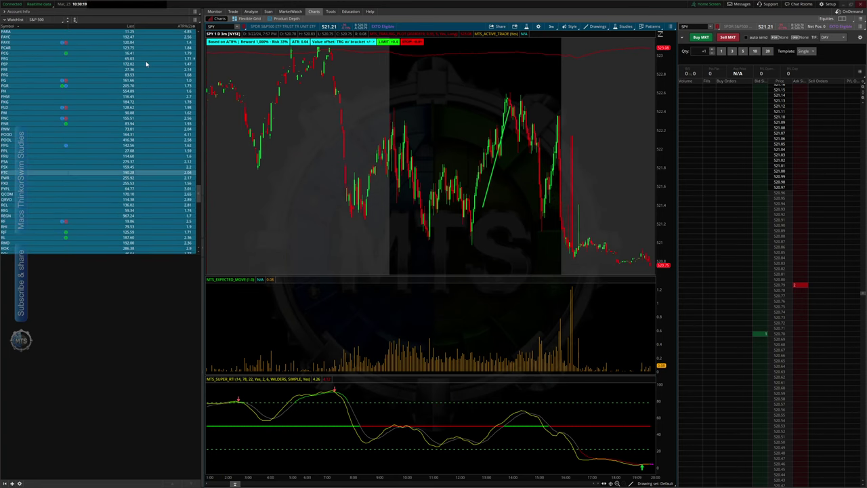
scroll(146, 64, up, 20)
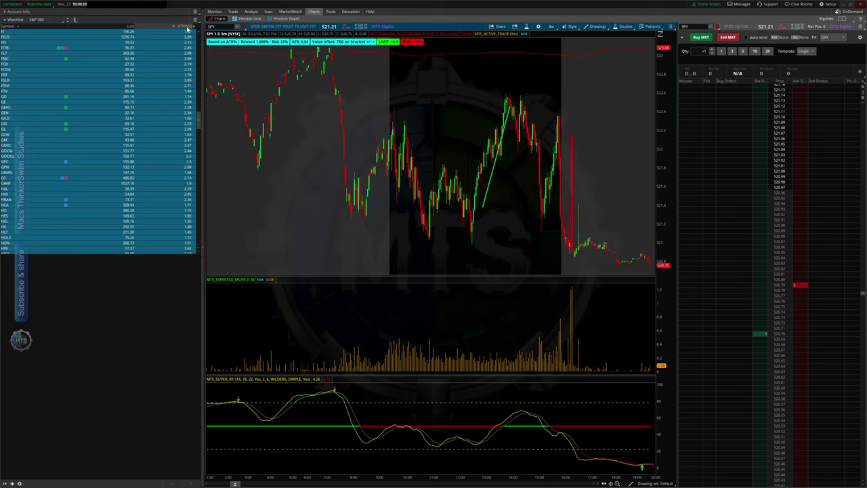
click(188, 27)
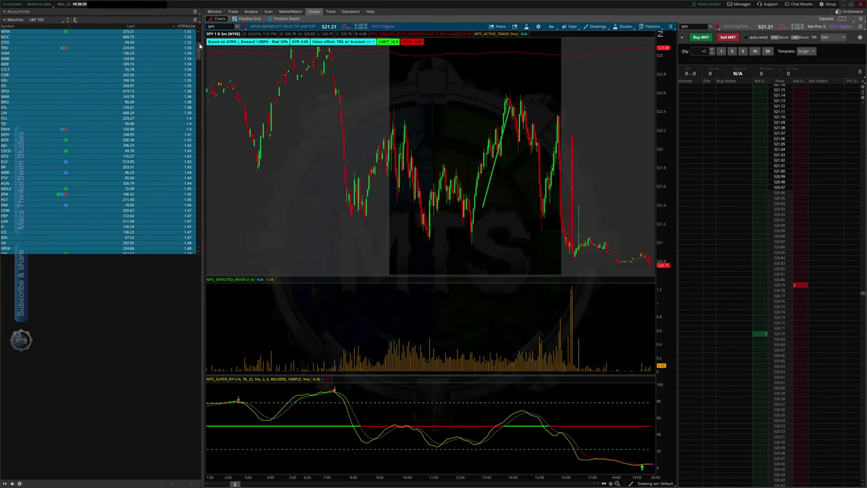
scroll(200, 46, up, 7)
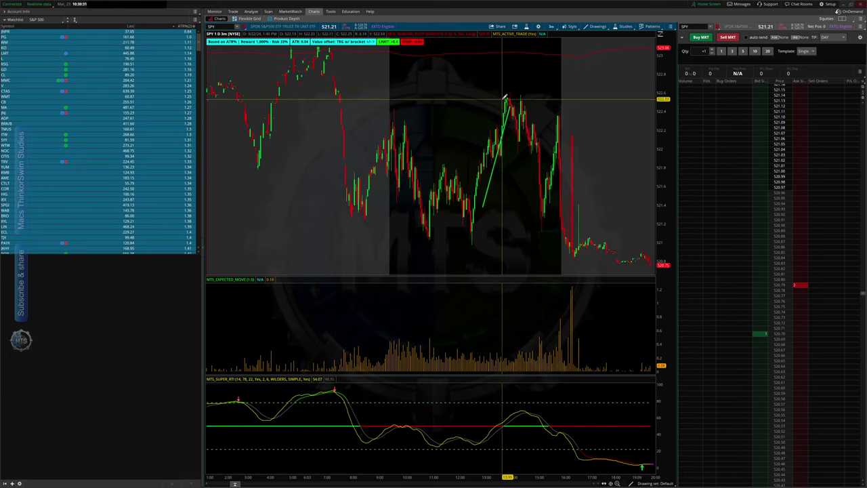
- Find the MTS_ATRP study by searching for atr and add it as a lower study on the SPY chart
click(527, 26)
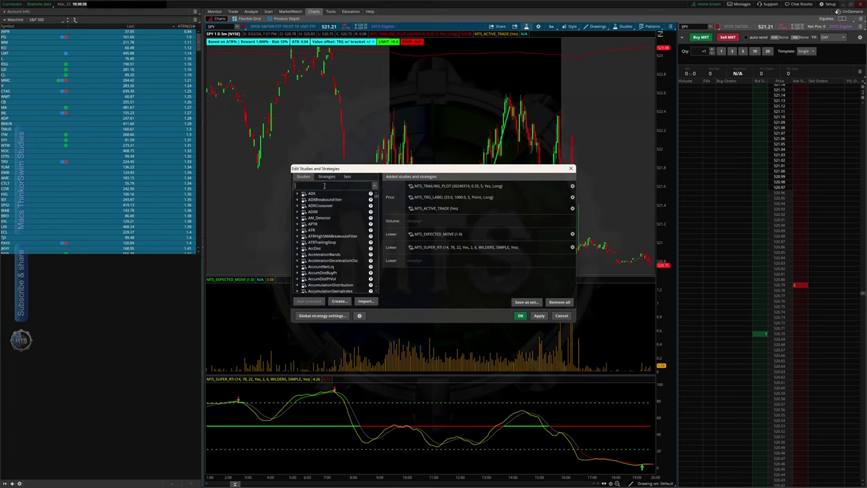
text(at)
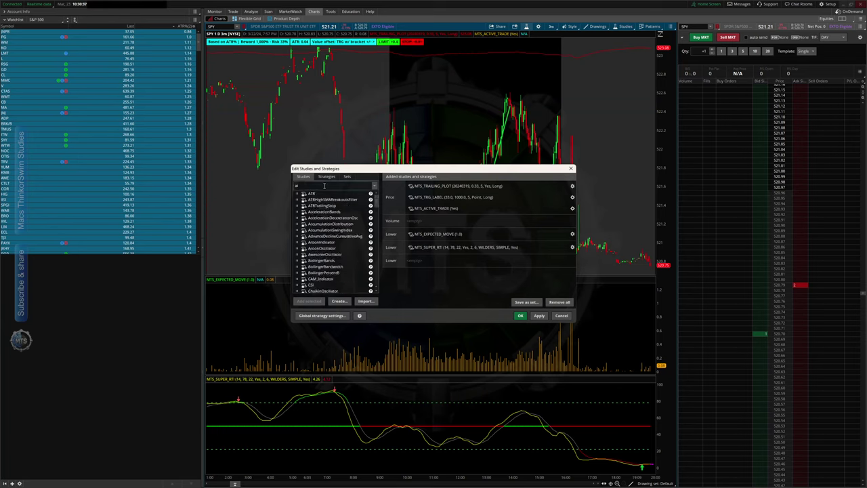
text(r)
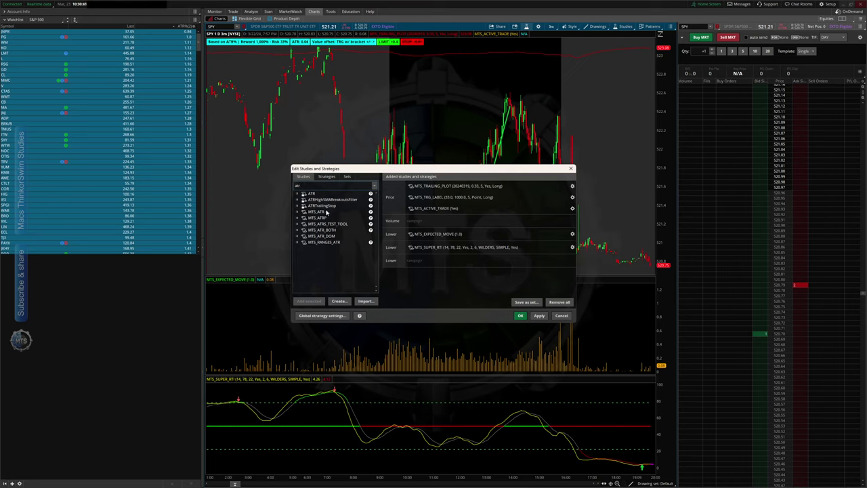
double_click(321, 218)
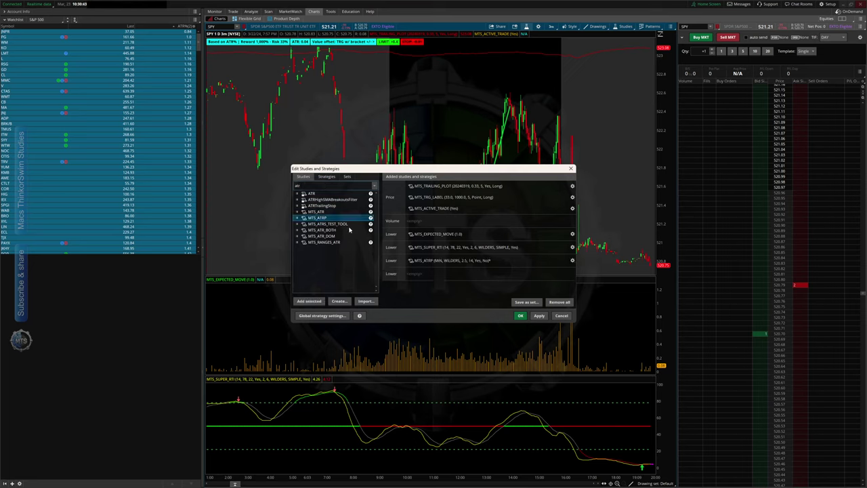
click(539, 316)
click(520, 316)
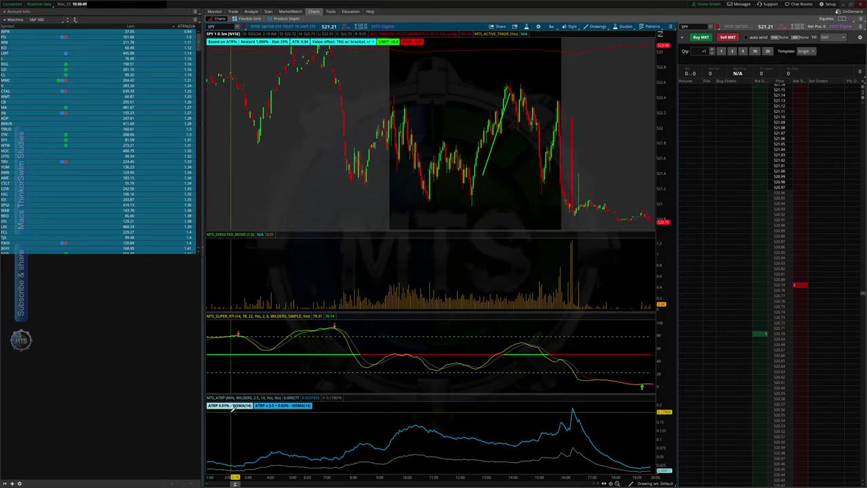
- Switch the SPY chart to a daily time frame with a 1 year interval and Day aggregation
click(551, 26)
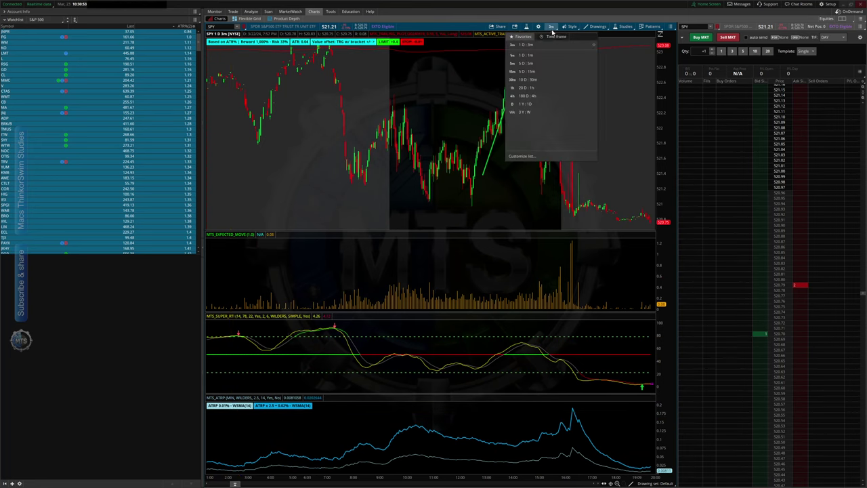
click(553, 37)
click(553, 61)
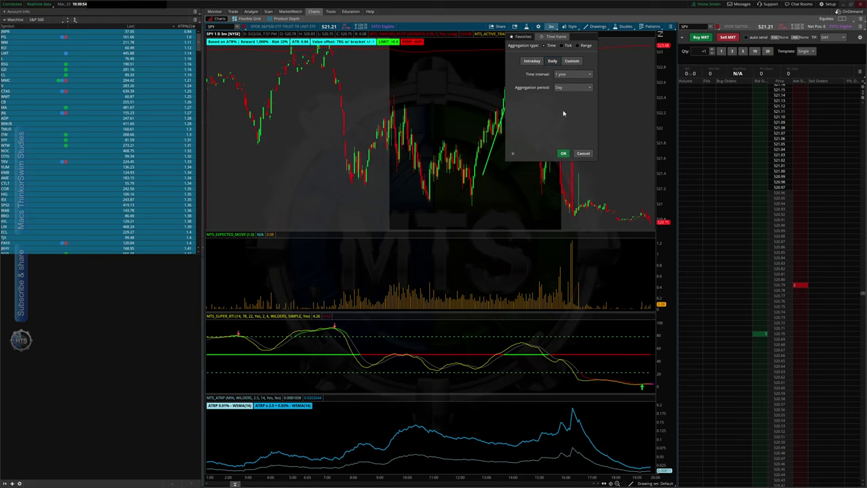
click(563, 154)
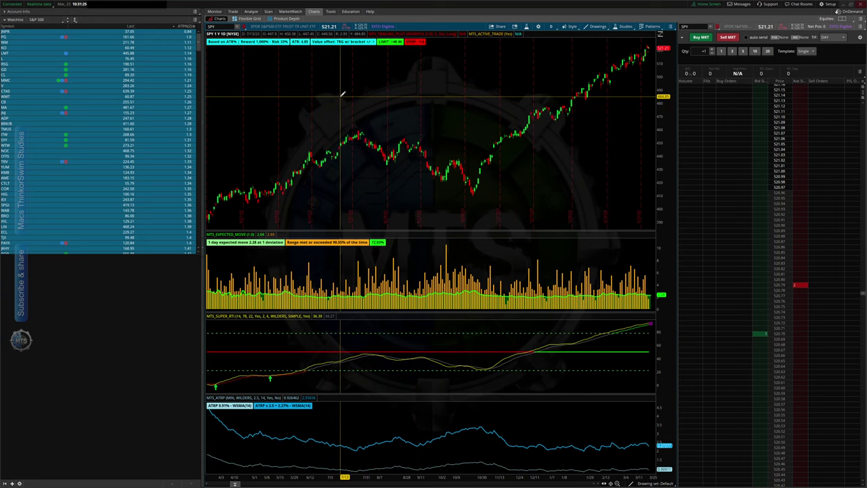
- Set the SPY chart to an intraday time frame with a 1 day interval and 3-minute aggregation
click(551, 26)
click(549, 36)
click(532, 61)
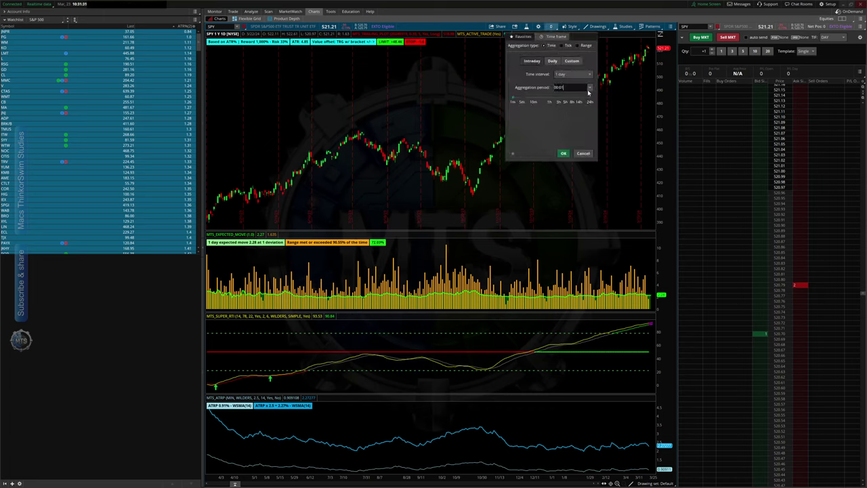
click(589, 88)
click(569, 117)
click(561, 151)
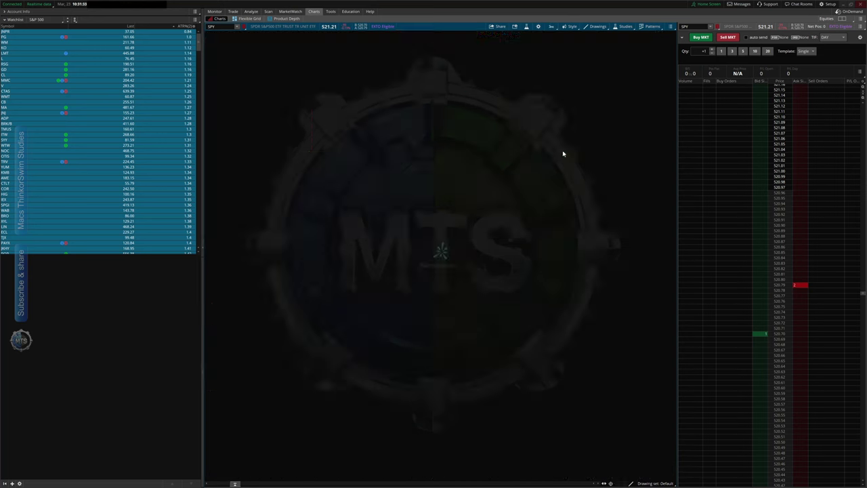
- Hide the candle wicks in the chart's appearance settings
click(562, 61)
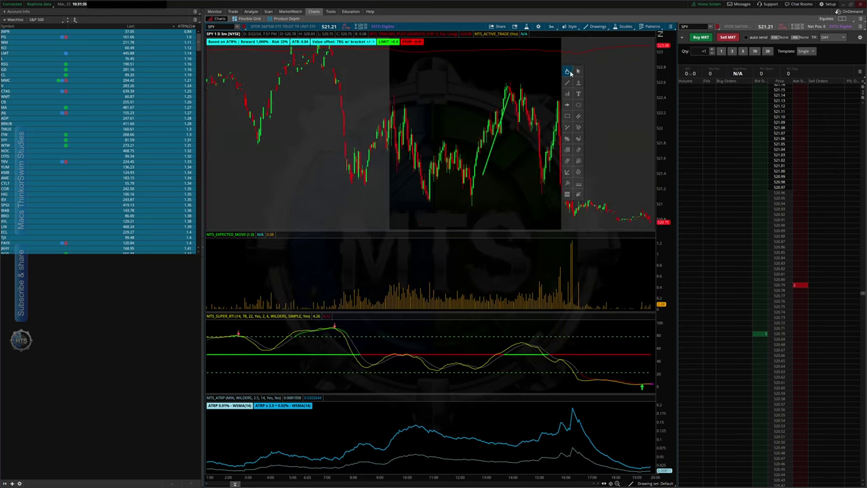
click(577, 72)
drag(586, 68, 323, 129)
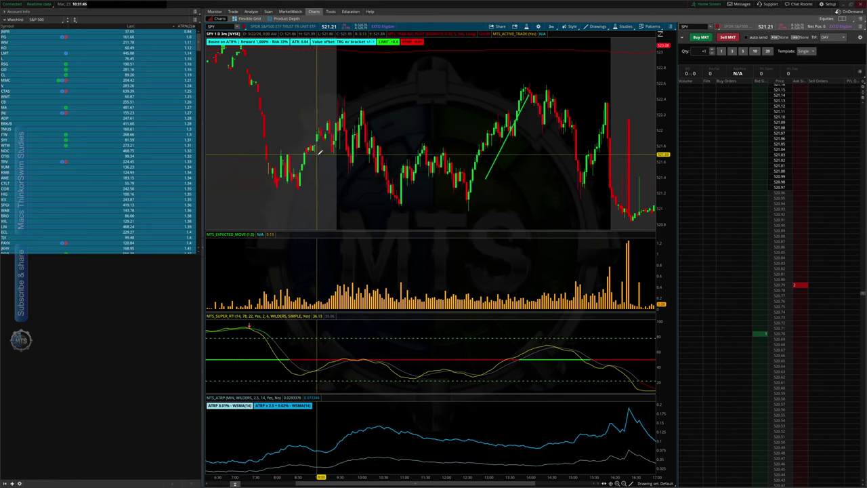
click(539, 26)
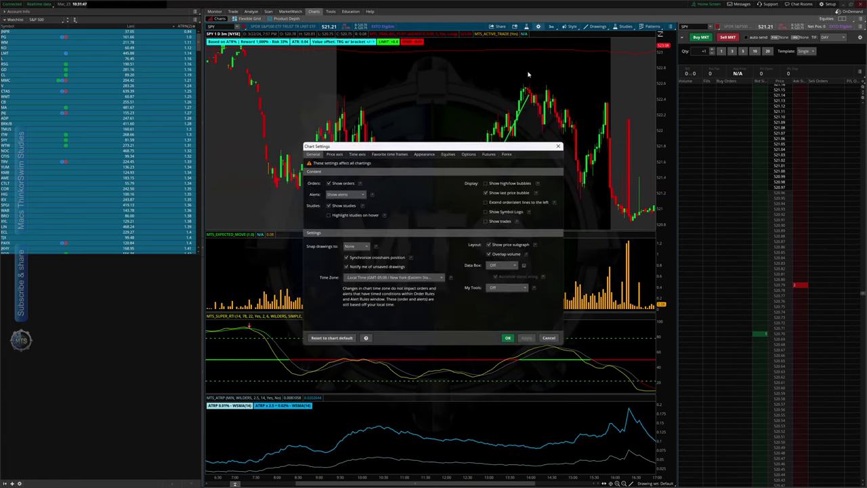
click(423, 154)
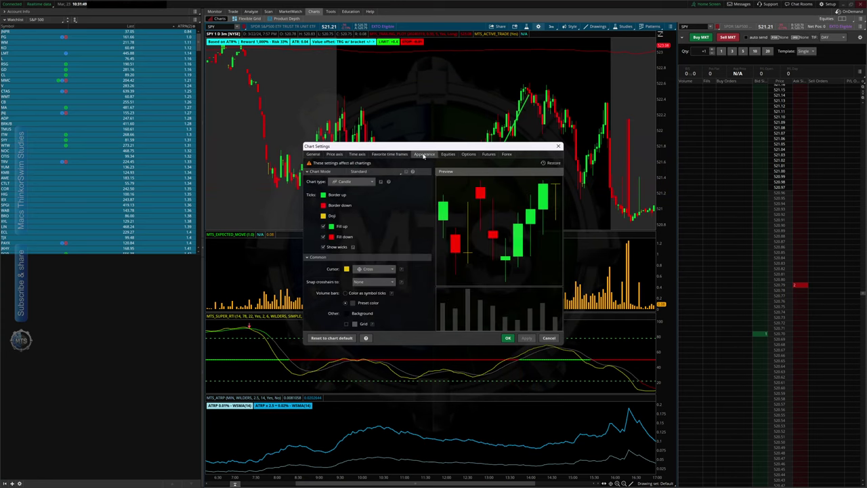
click(322, 247)
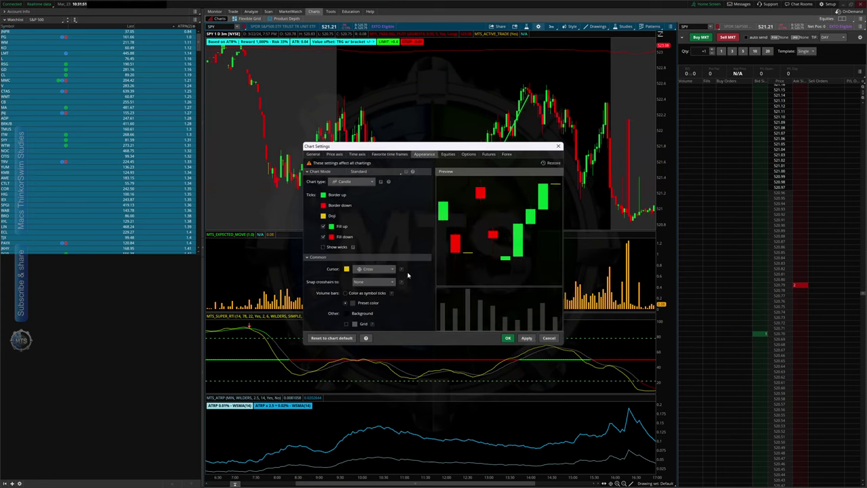
click(508, 338)
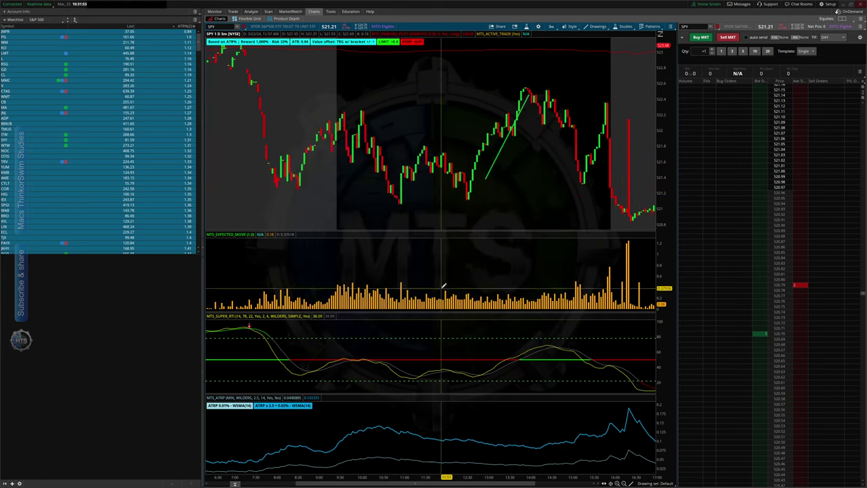
- Draw a rising trendline beneath the morning candles from about 521.04 near 08:15 to about 521.78 near 09:30
middle_click(420, 95)
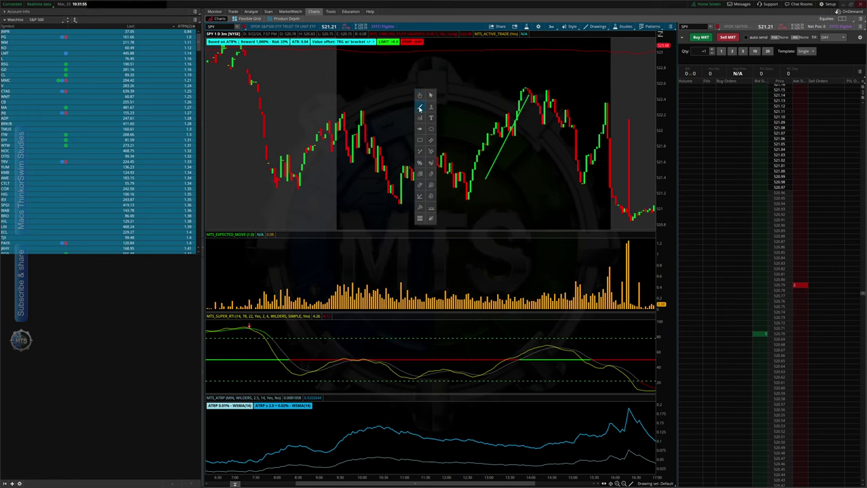
click(420, 109)
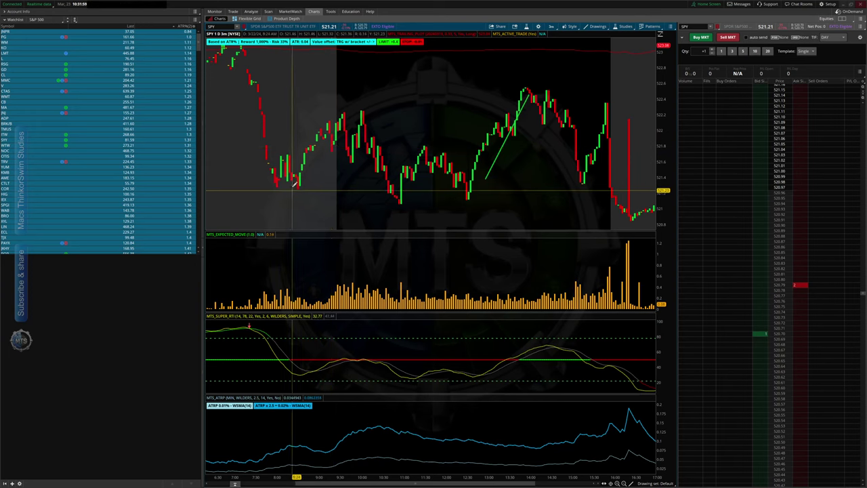
click(332, 150)
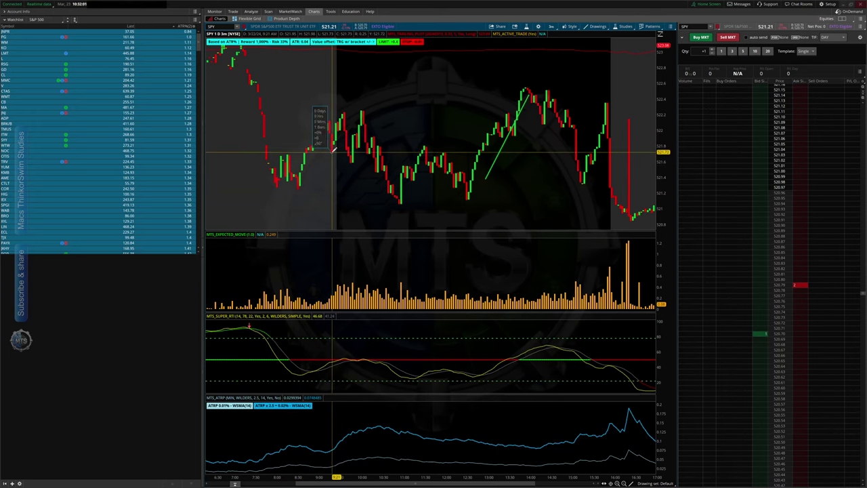
click(280, 210)
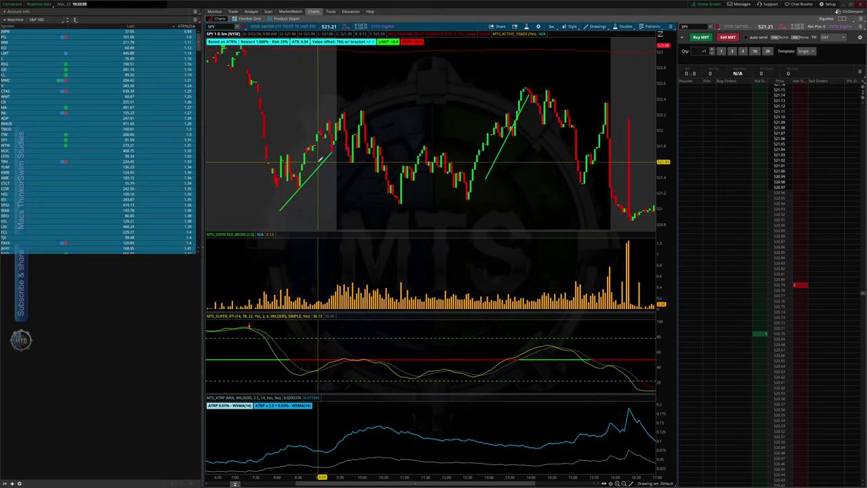
drag(320, 159, 322, 164)
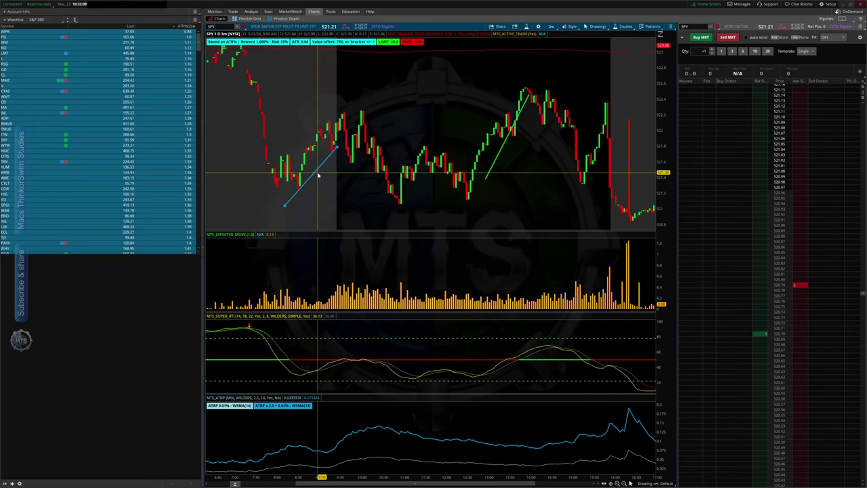
- Set the rising morning trendline's width to 1 and colour to red, and extend it to the right
double_click(315, 169)
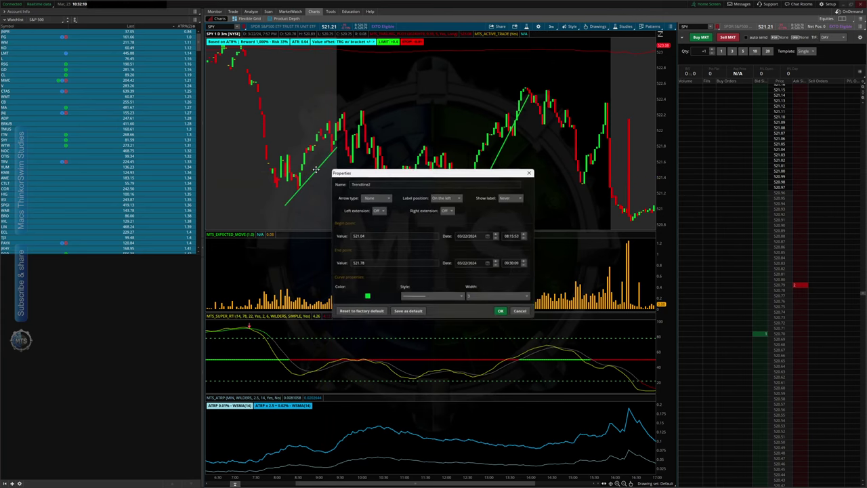
click(479, 298)
click(476, 310)
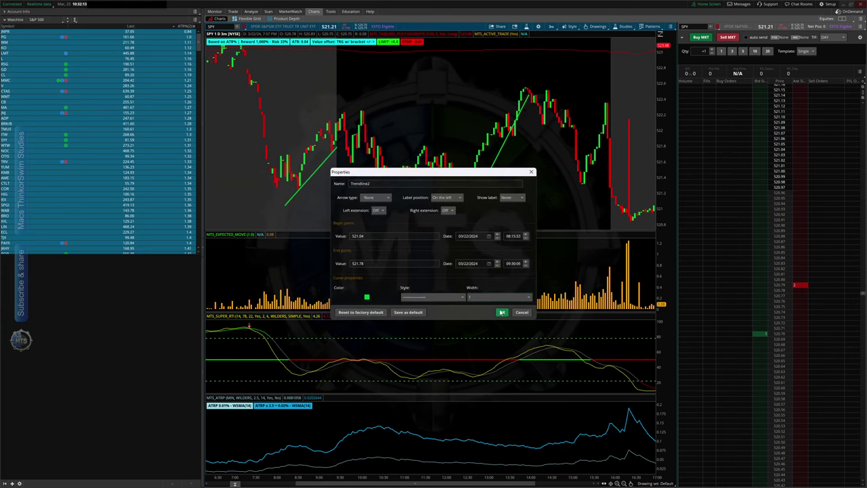
click(366, 297)
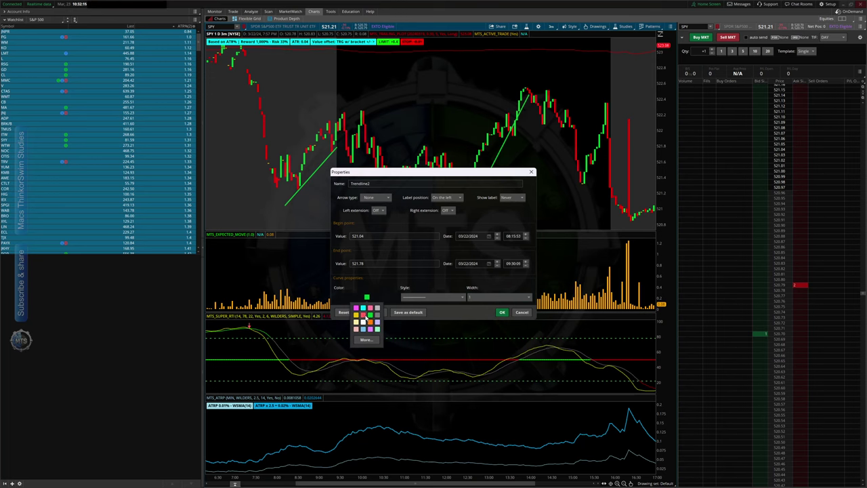
click(364, 316)
click(501, 311)
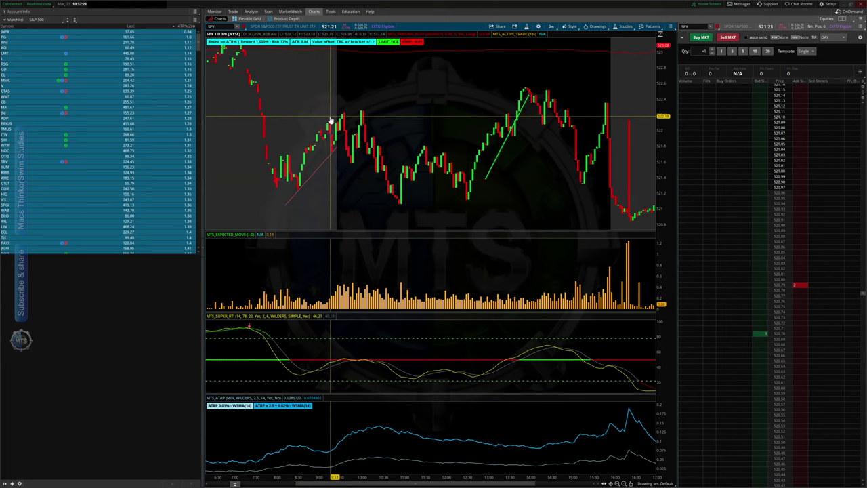
right_click(321, 167)
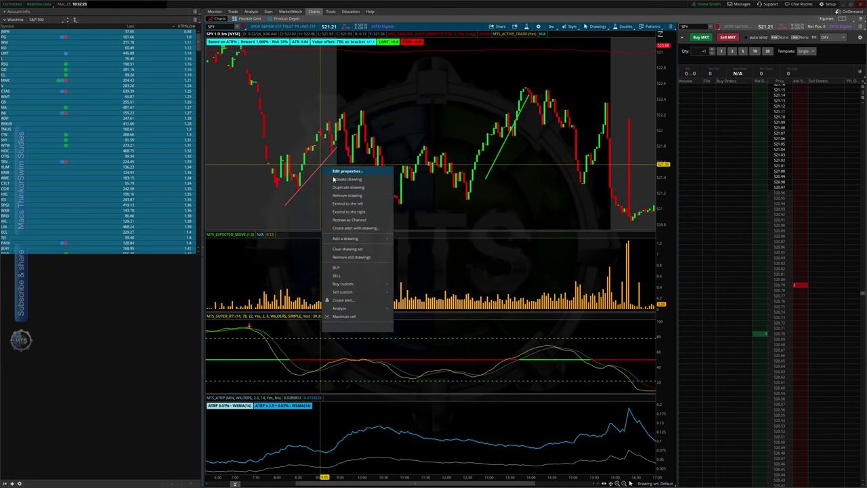
click(366, 212)
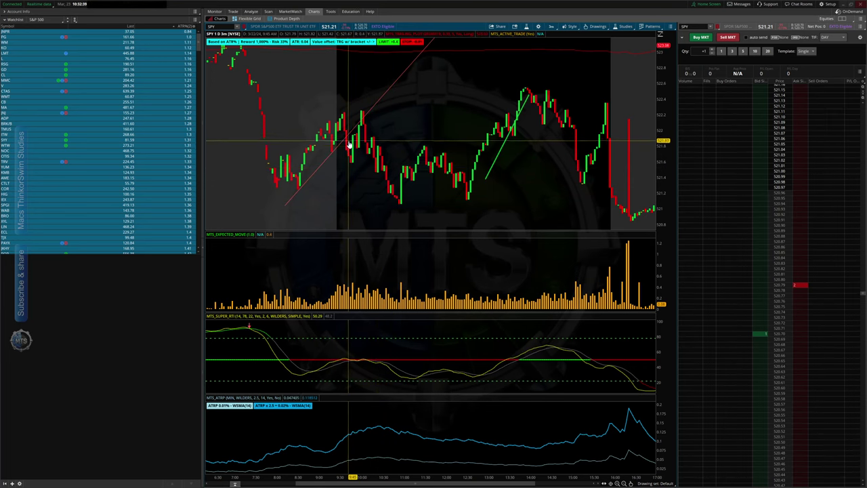
- Draw a falling trendline from the high at about 522.26 near 10:08 to about 520.79 near 11:22
right_click(409, 122)
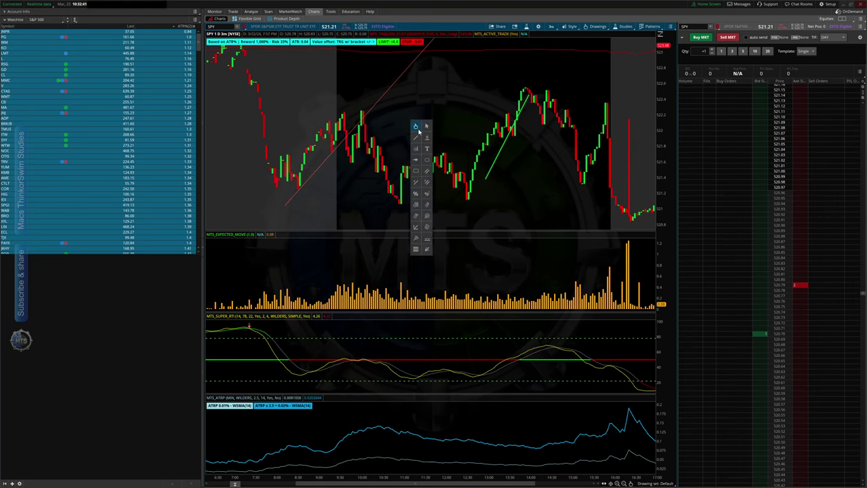
click(415, 135)
click(365, 106)
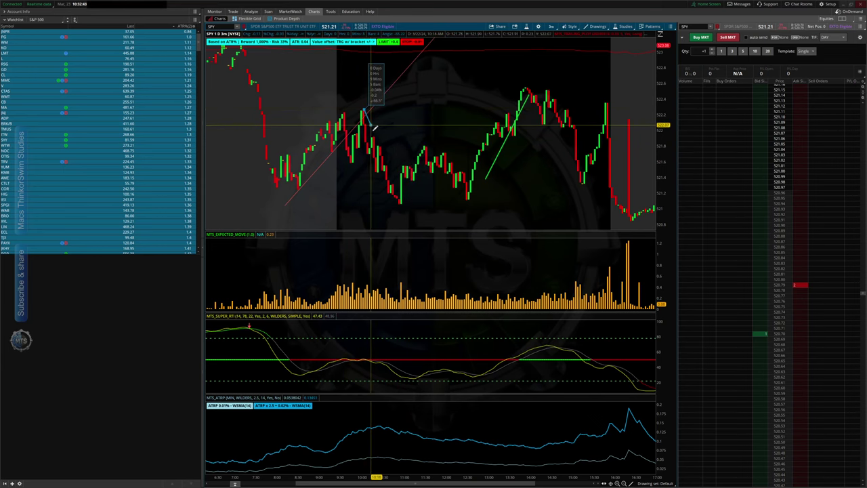
click(417, 223)
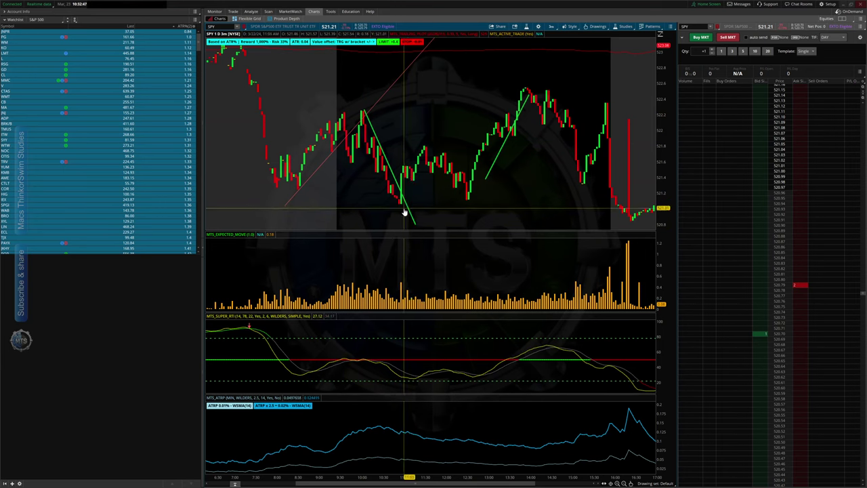
- Set the falling trendline's width to 1
double_click(407, 207)
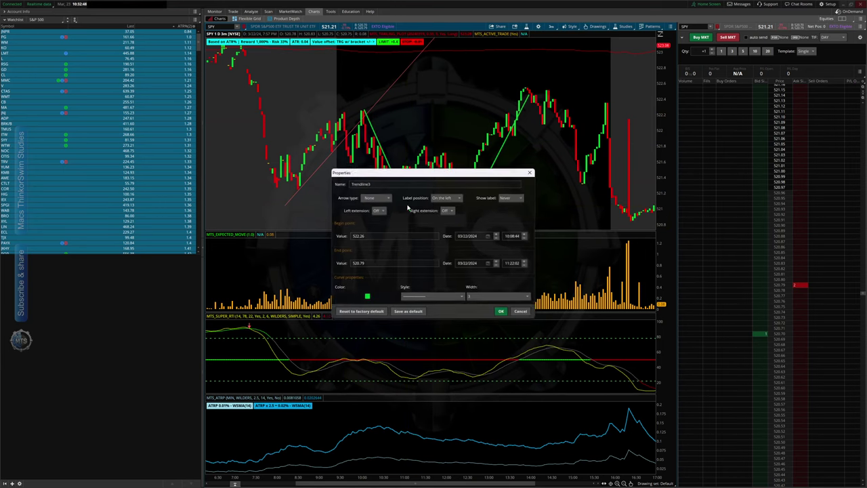
click(485, 298)
click(481, 311)
click(503, 312)
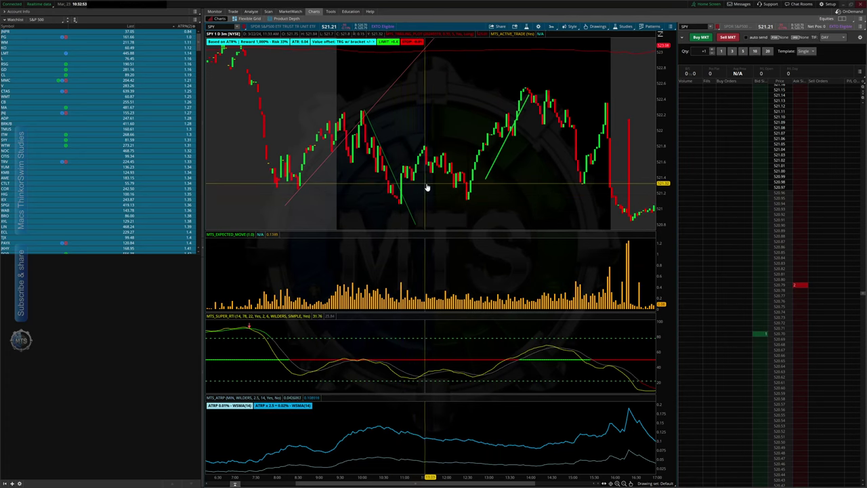
- Draw a rectangle from the swing low near 11:00 to the swing high near 14:00
middle_click(451, 224)
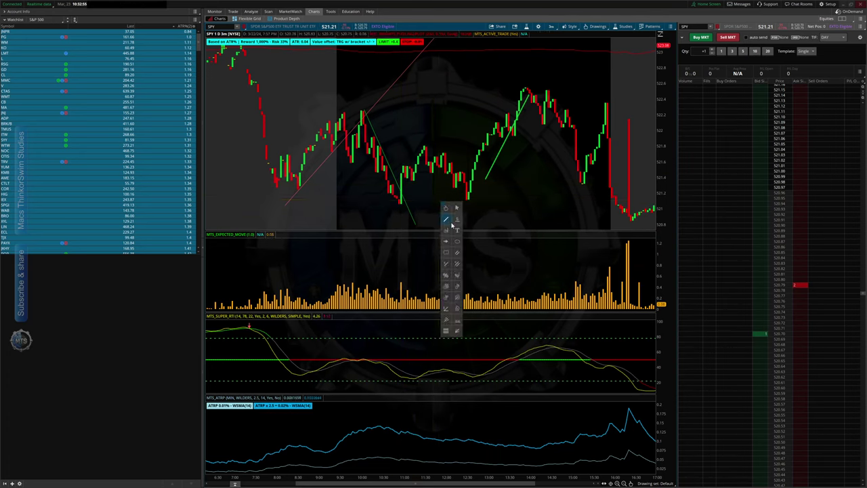
click(446, 253)
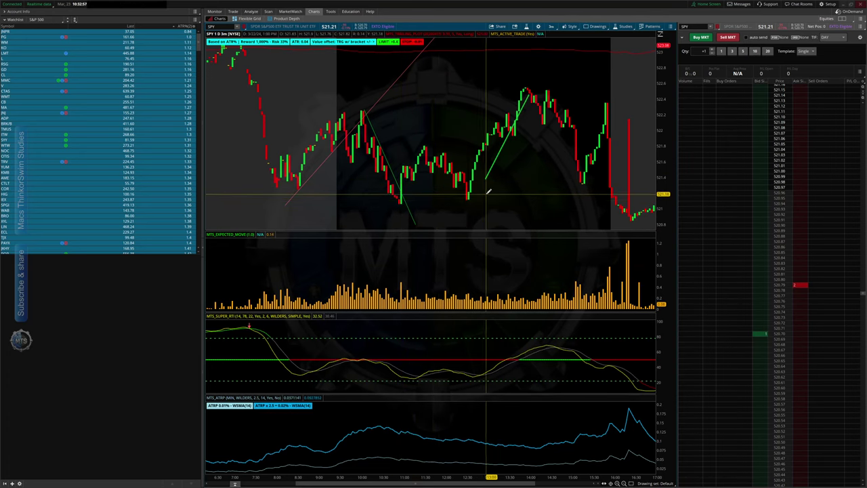
click(404, 201)
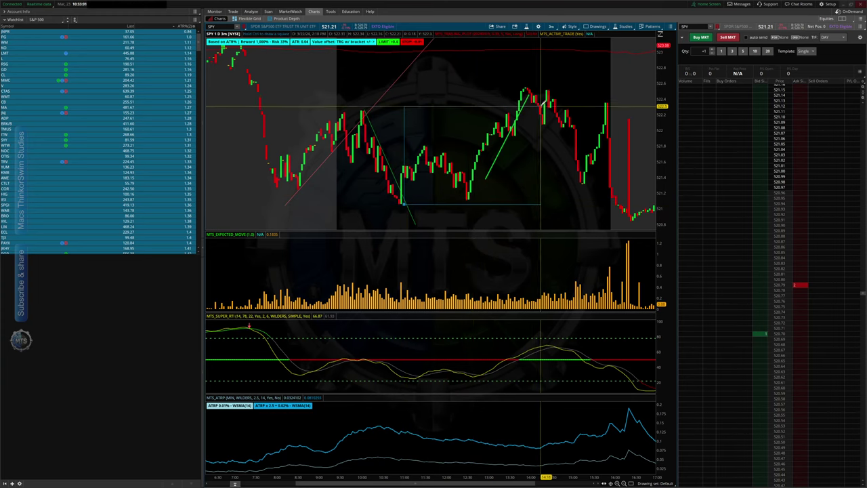
click(526, 88)
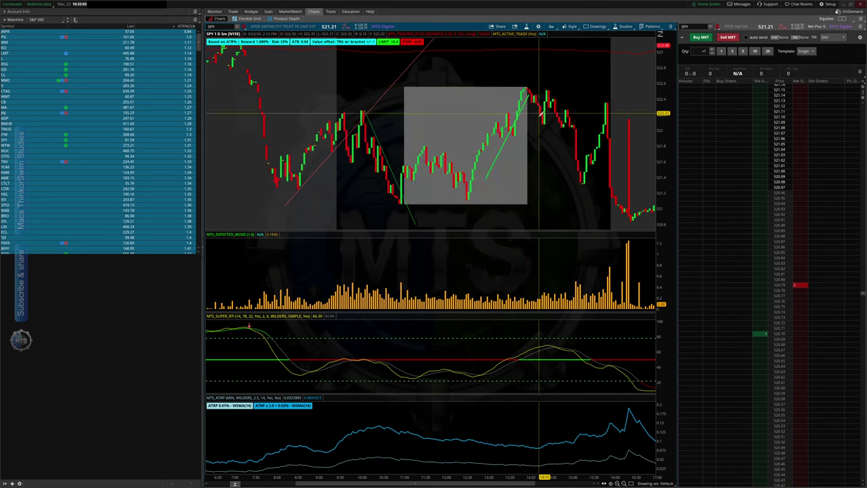
- Draw percentage retracement levels beside the rectangle from about 521.05 up to about 522.55, and return to the pan pointer
middle_click(551, 180)
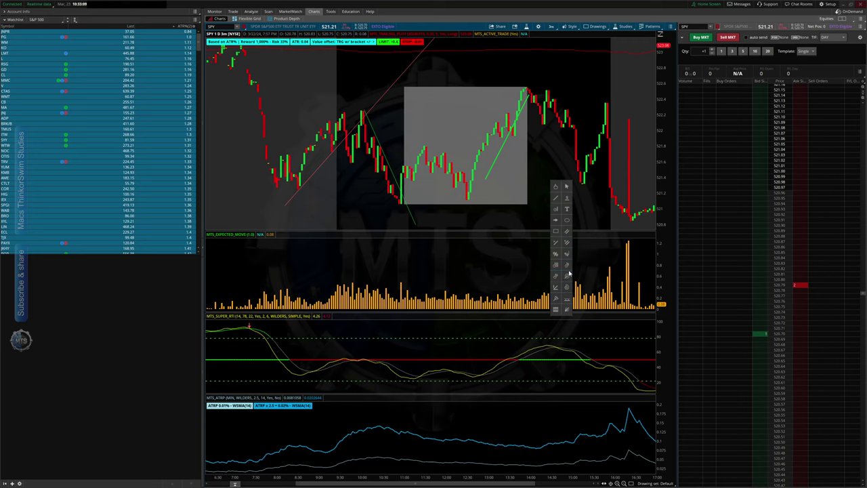
click(556, 309)
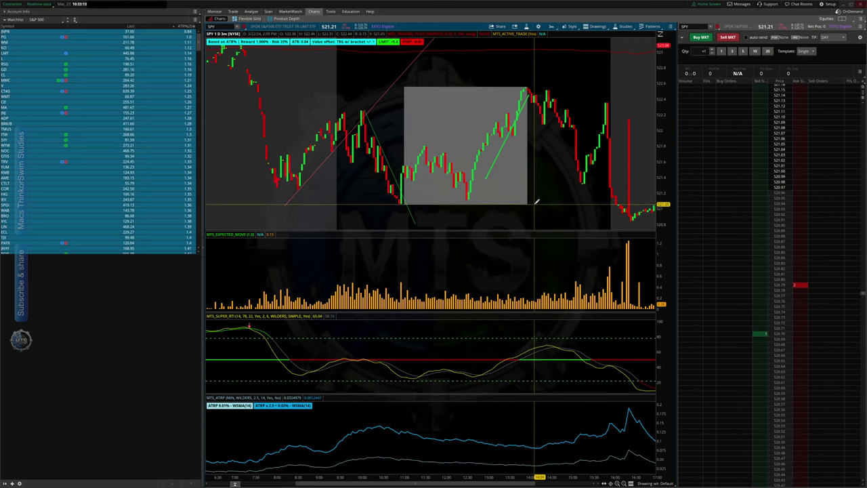
mouse_move(536, 201)
mouse_down()
mouse_move(547, 136)
mouse_move(540, 84)
mouse_up()
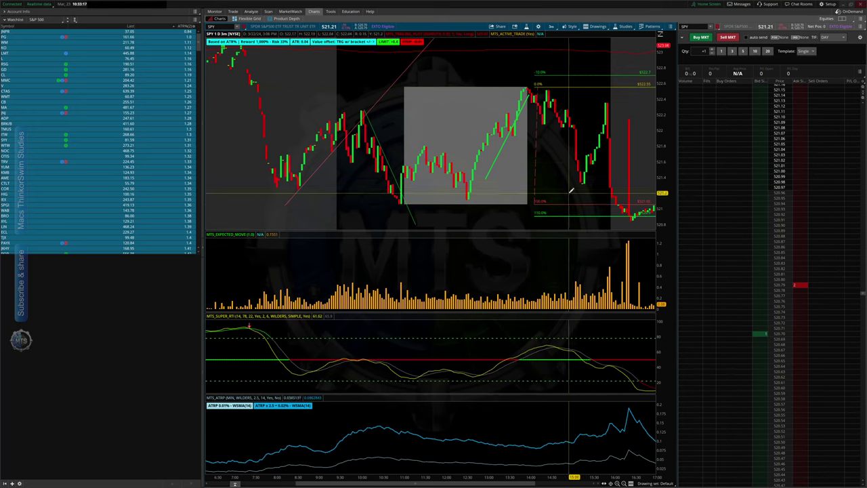
middle_click(553, 156)
click(553, 155)
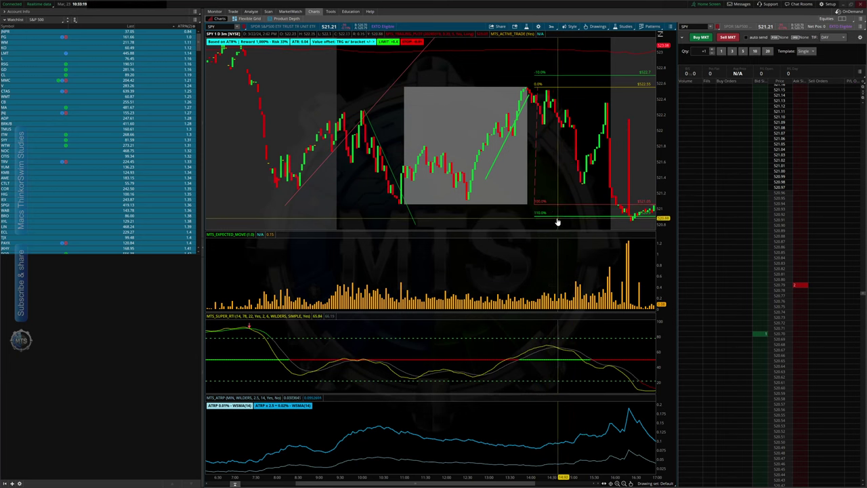
- Add two magenta curves with coefficients 0.33 and 0.66 to the quadrant lines and recheck their properties
double_click(554, 207)
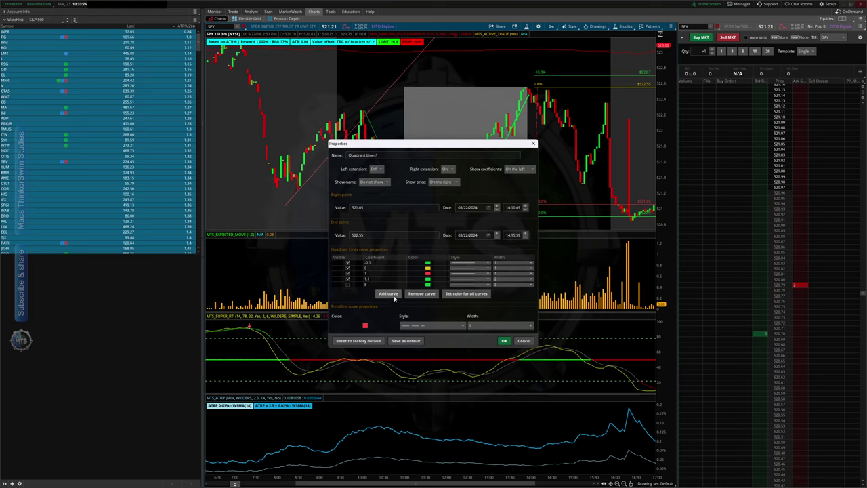
click(388, 293)
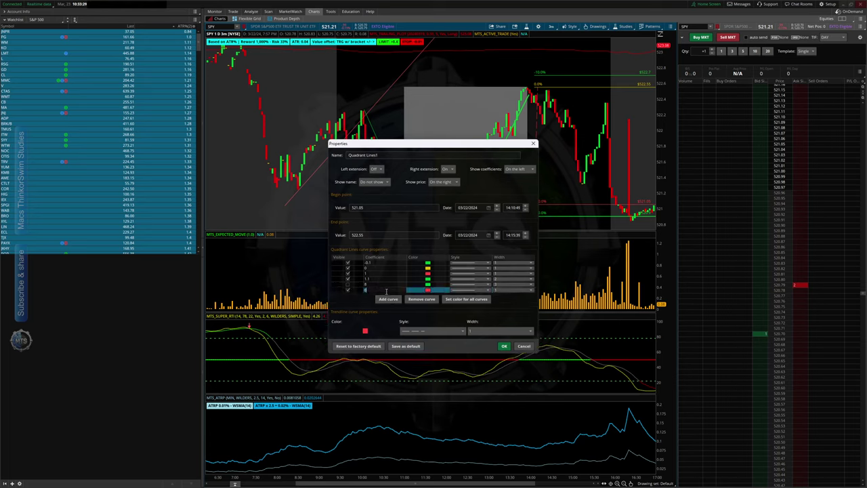
click(388, 299)
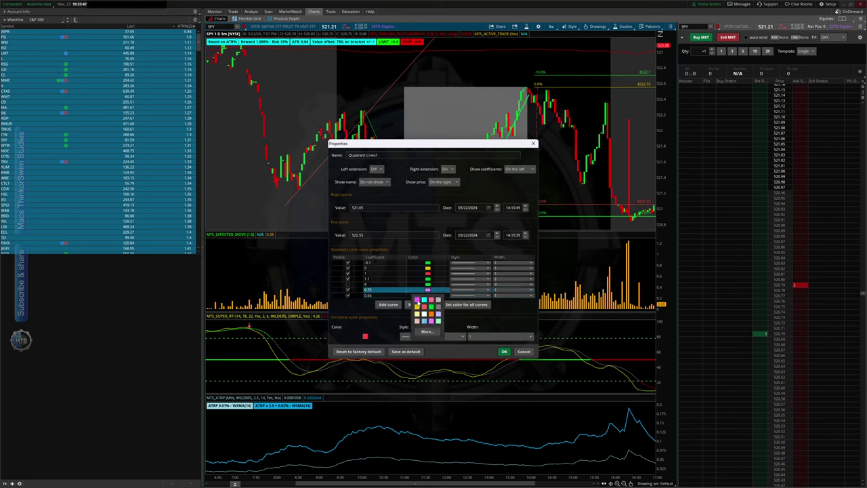
click(504, 352)
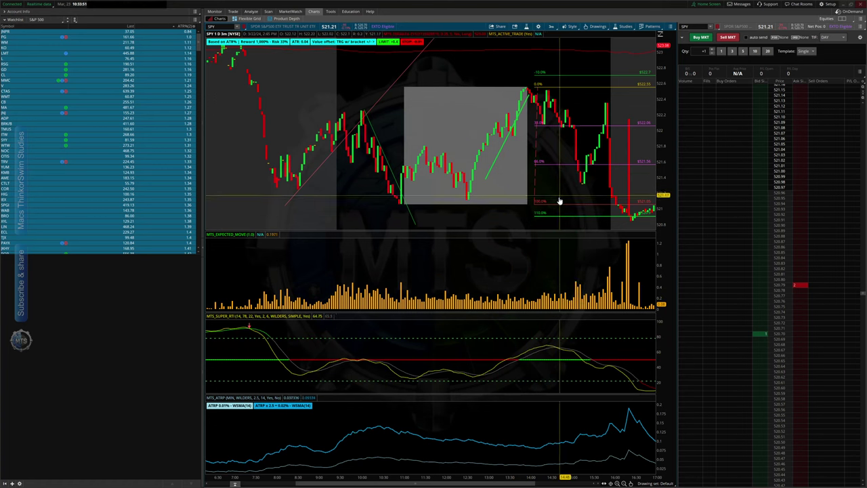
scroll(558, 209, down, 3)
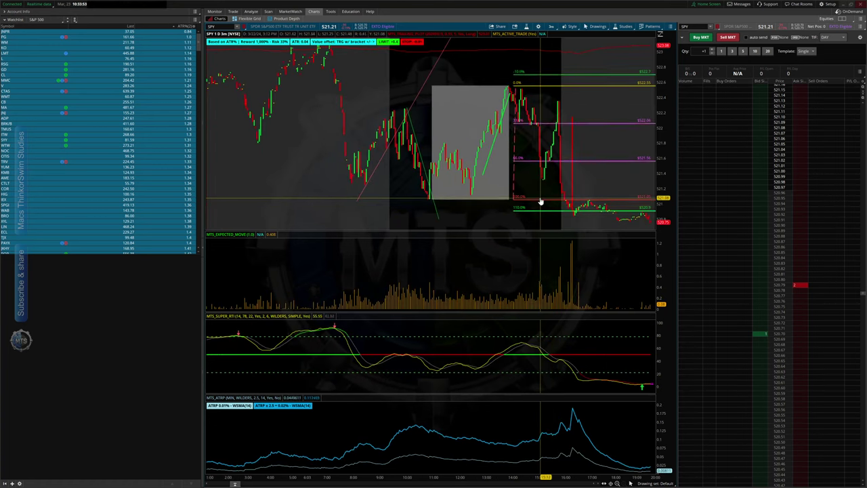
double_click(540, 202)
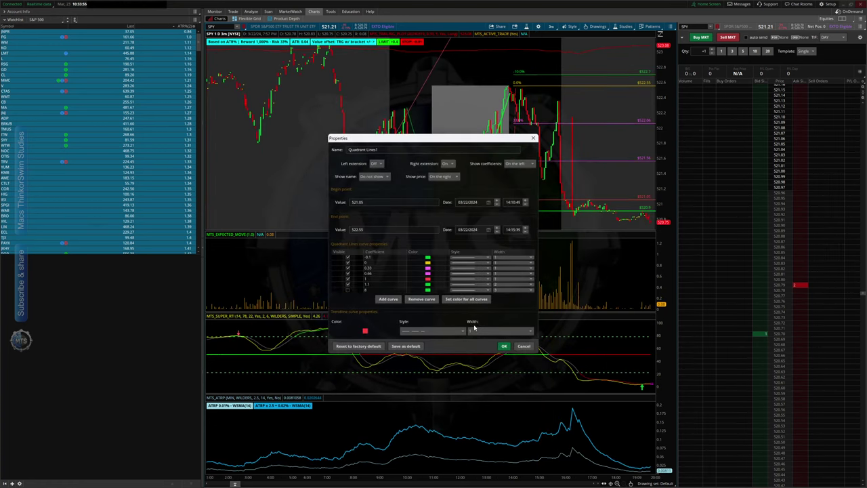
click(503, 346)
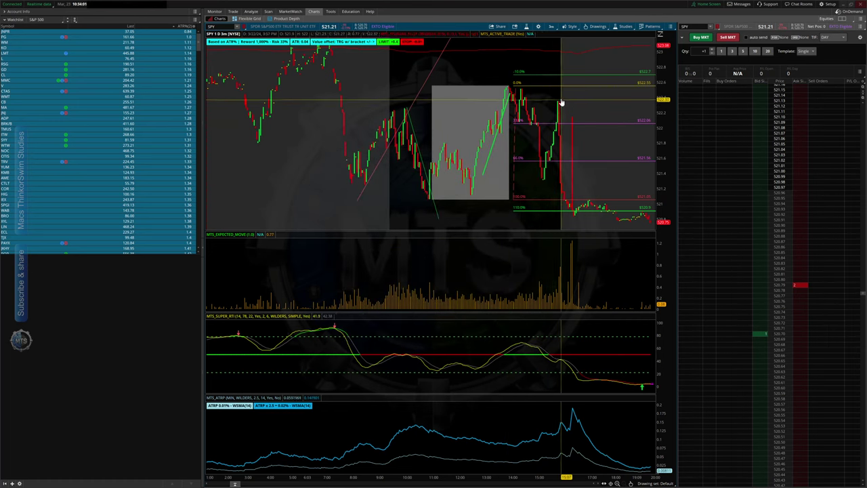
- Hide the trading price ladder beside the chart so the SPY chart takes up its space
middle_click(570, 66)
click(571, 68)
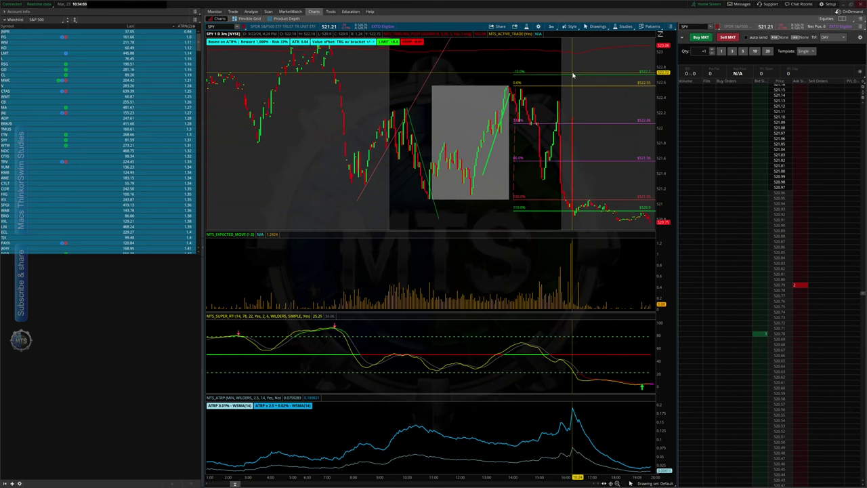
drag(571, 67, 420, 67)
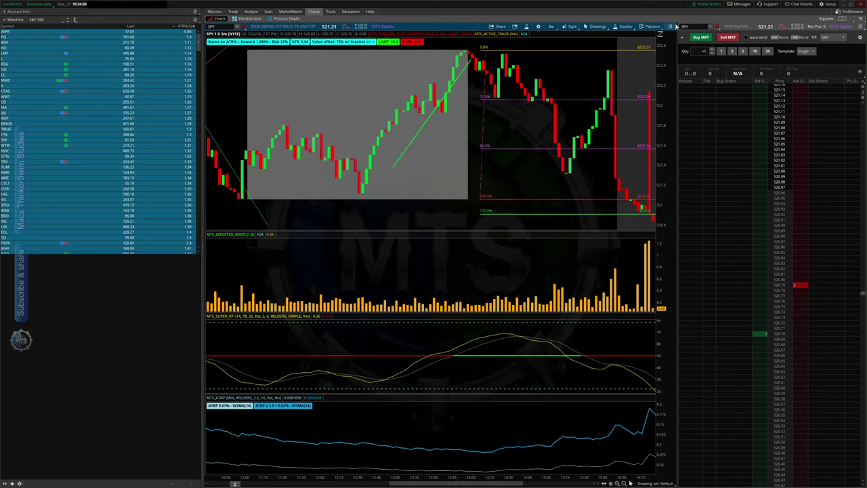
click(670, 26)
click(654, 119)
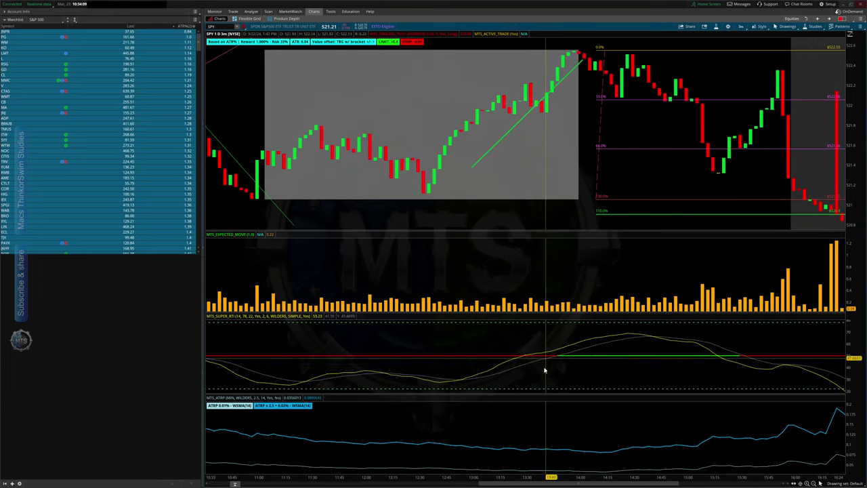
- Remove all studies and the rectangle from the SPY chart
click(716, 27)
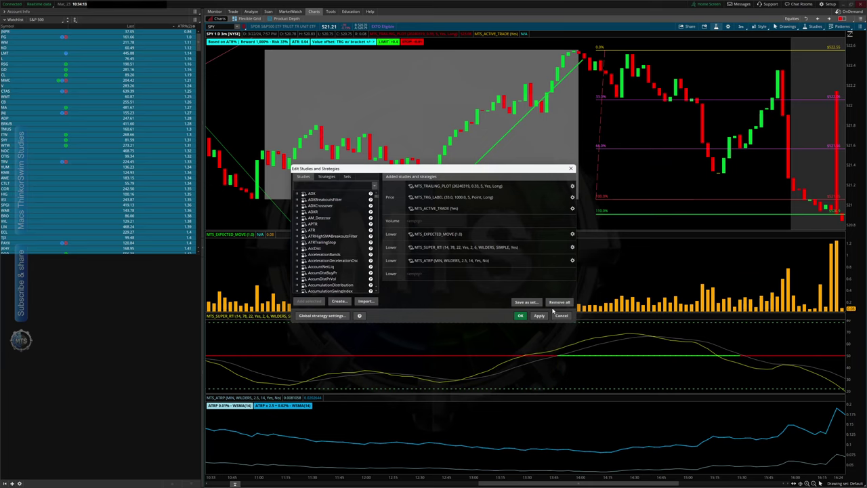
click(558, 302)
click(520, 316)
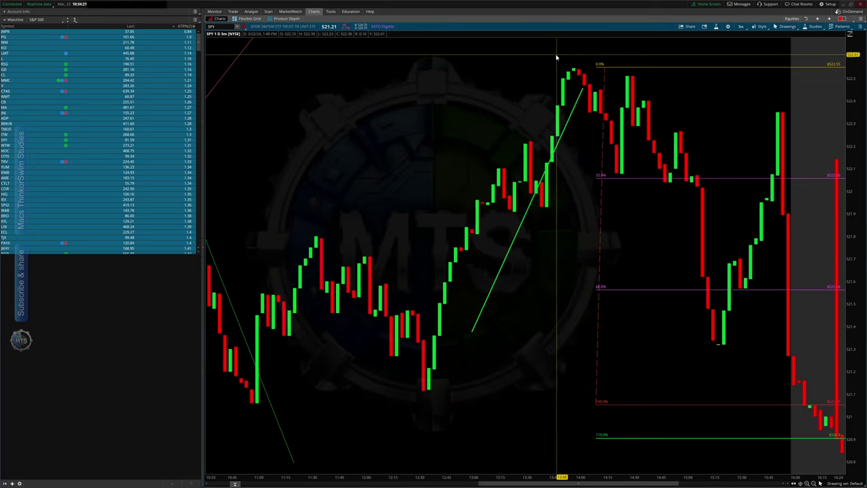
- Reposition the quadrant lines against the swing highs and lows, ending near 11:00 with the 0% level at about 522.68
click(606, 67)
drag(606, 66, 345, 138)
scroll(514, 476, down, 4)
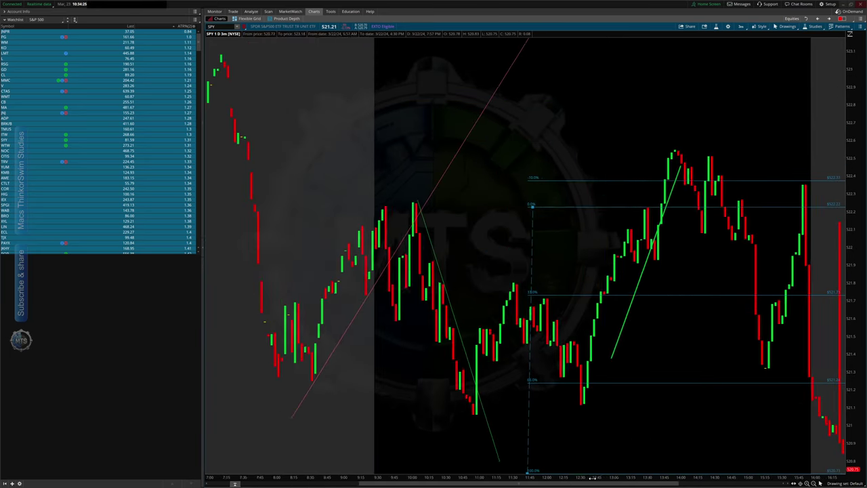
drag(549, 204, 435, 201)
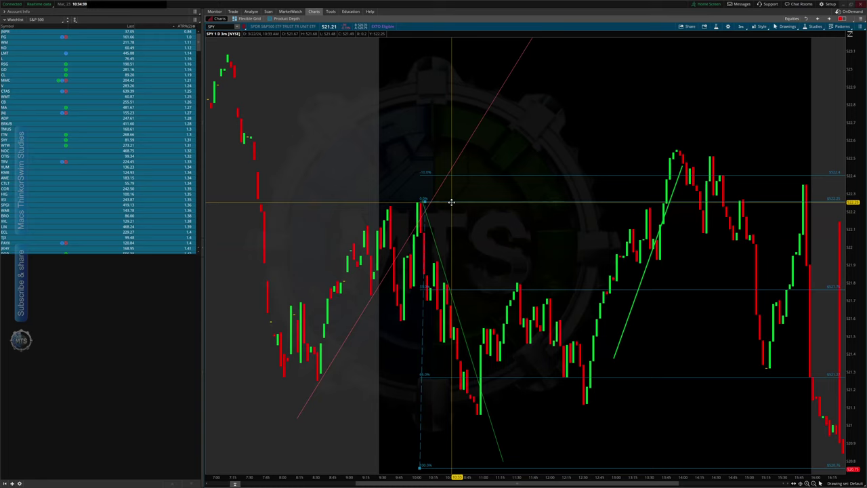
drag(451, 202, 452, 230)
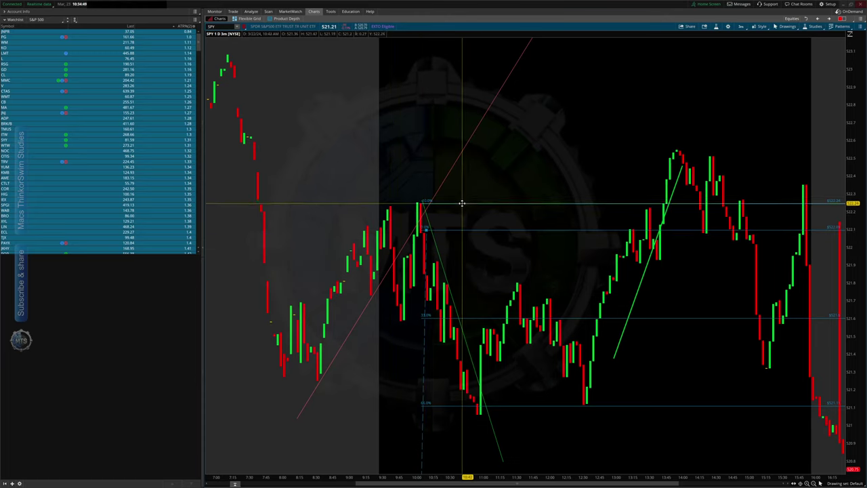
mouse_move(461, 203)
mouse_down()
mouse_move(411, 264)
mouse_move(434, 264)
mouse_move(433, 236)
mouse_up()
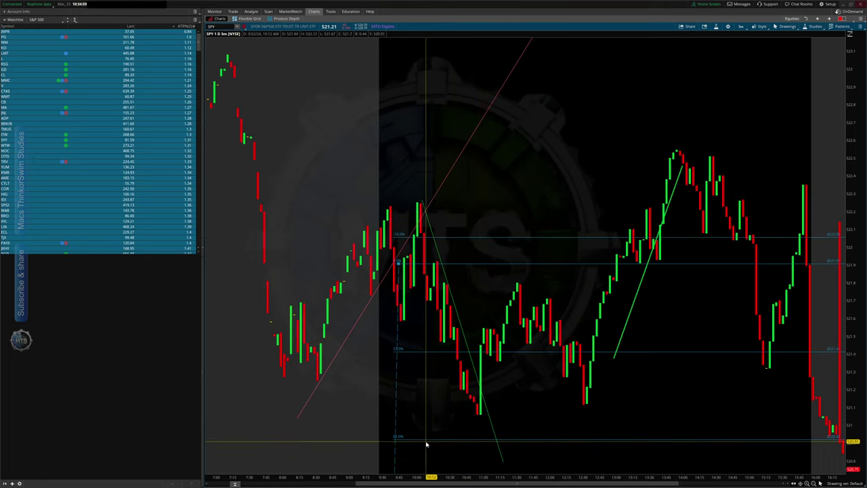
mouse_move(429, 437)
mouse_down()
mouse_move(497, 318)
mouse_move(560, 339)
mouse_move(517, 301)
mouse_up()
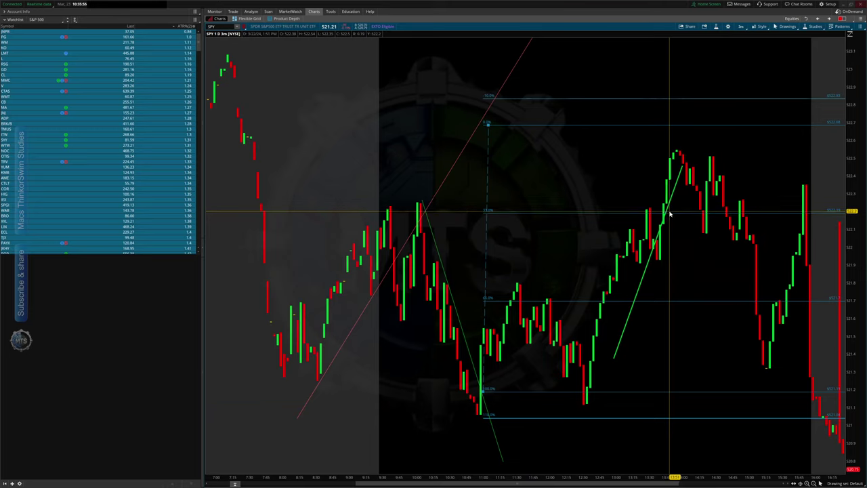
- Draw a rising trendline from about 521.11 near 12:39 to 522.67 near 14:42, and move the quadrant lines' 0% level to about 522.31 near 14:15
click(686, 271)
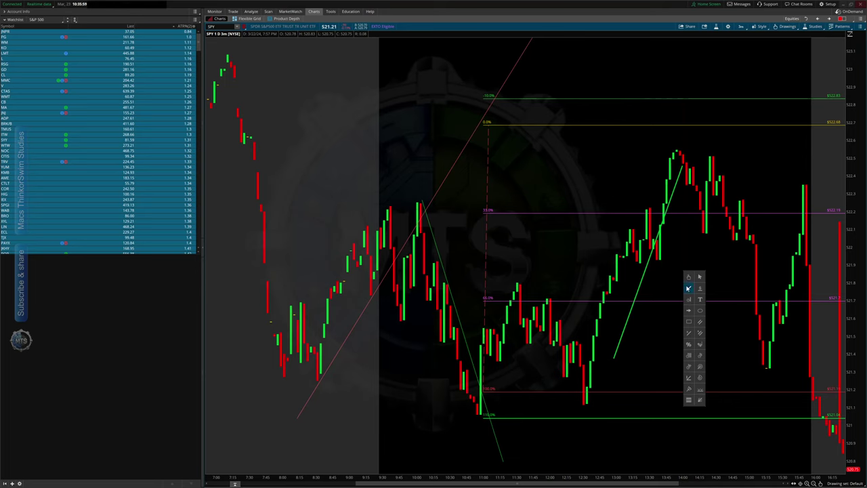
click(688, 289)
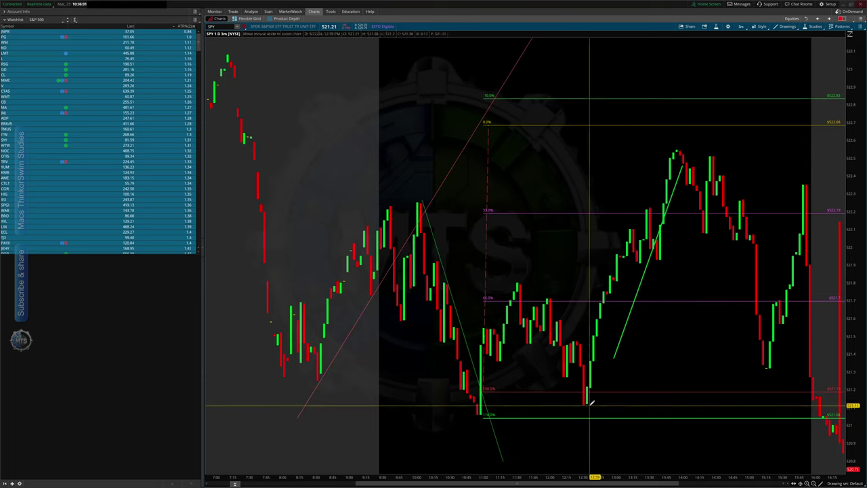
mouse_move(588, 404)
mouse_down()
mouse_move(707, 209)
mouse_move(729, 128)
mouse_up()
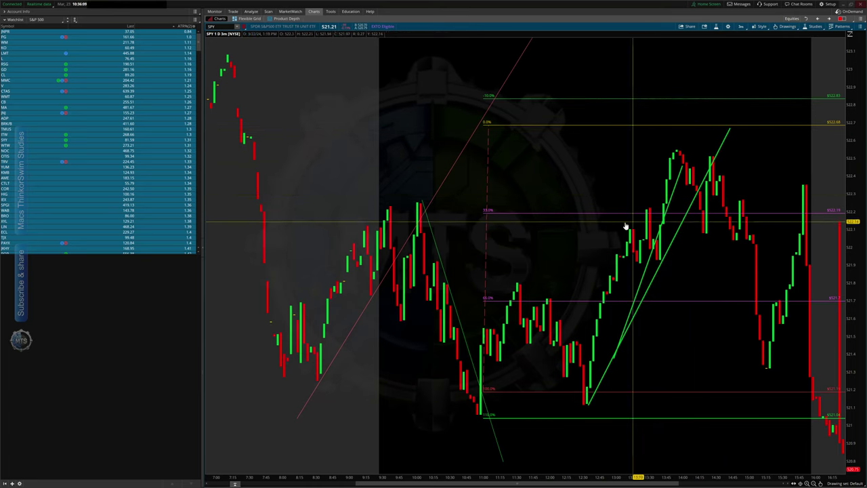
mouse_move(529, 212)
mouse_down()
mouse_move(725, 300)
mouse_move(734, 281)
mouse_up()
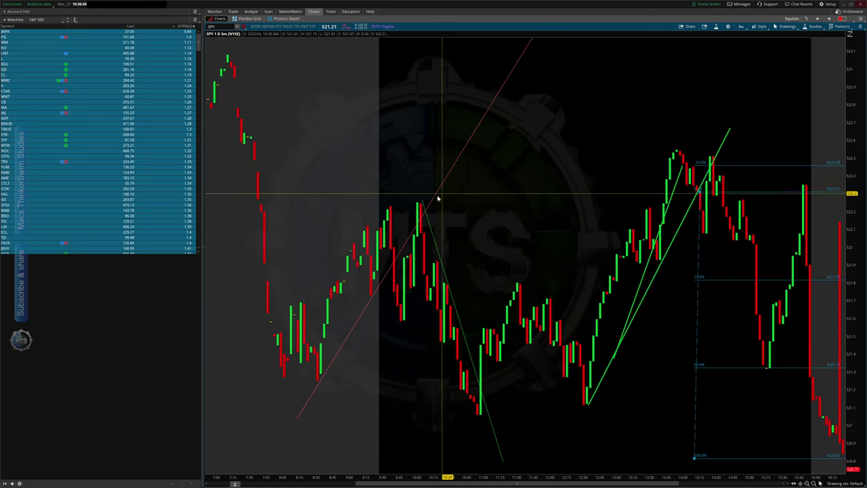
- Clear all drawings from the Default drawing set and autozoom the chart
right_click(434, 136)
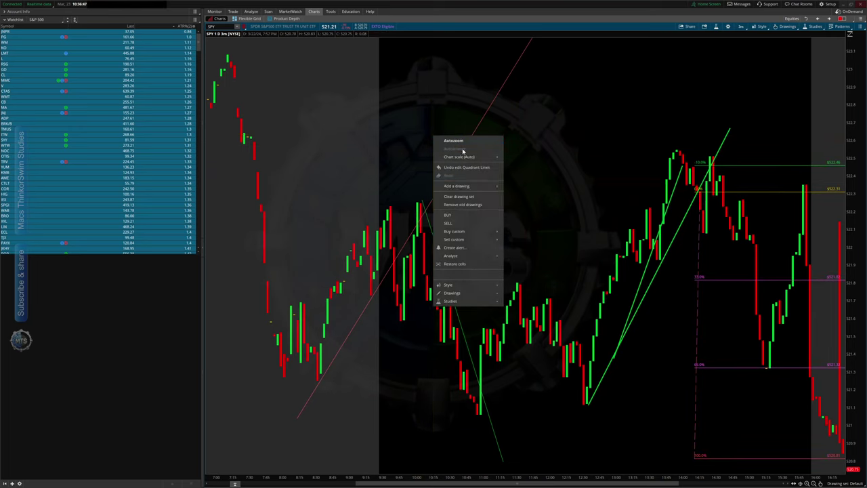
click(459, 197)
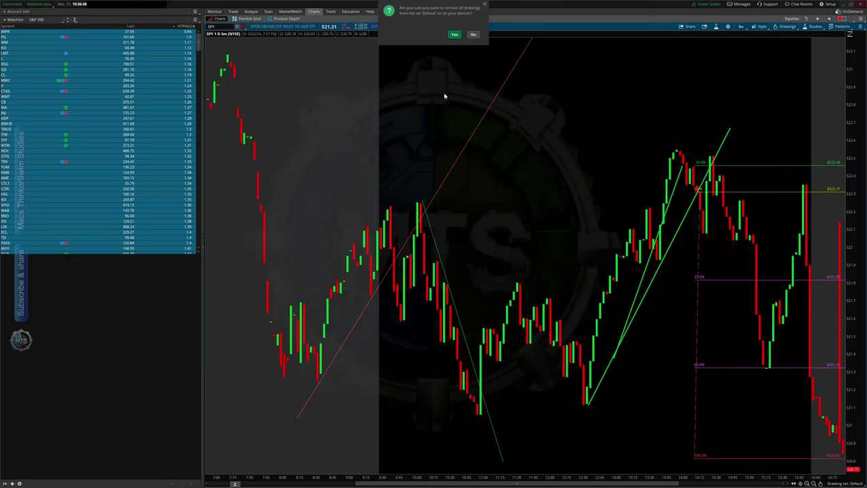
click(454, 34)
right_click(491, 182)
click(510, 189)
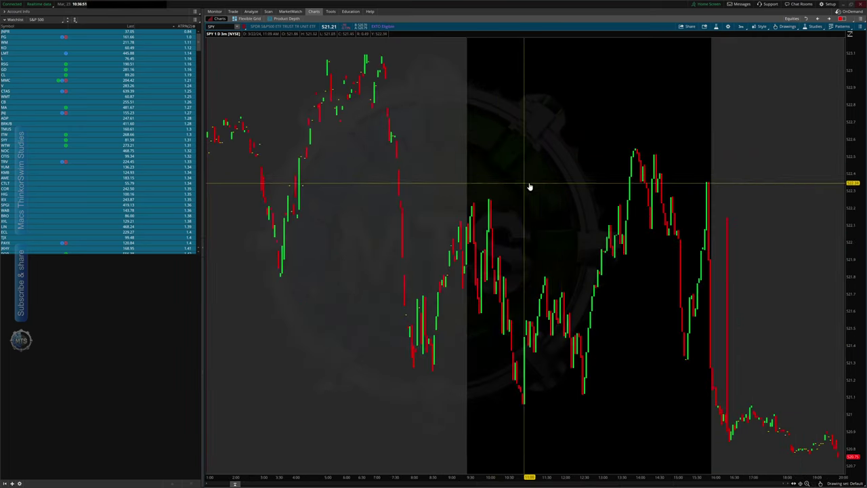
click(743, 27)
click(744, 36)
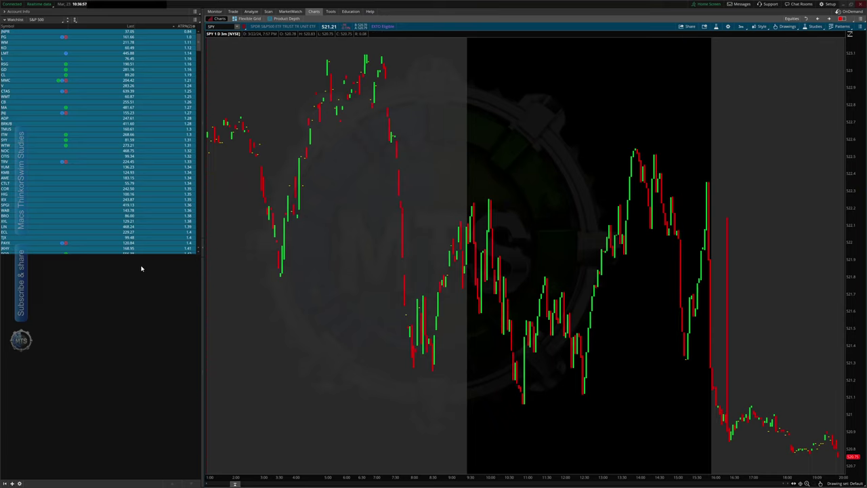
click(126, 97)
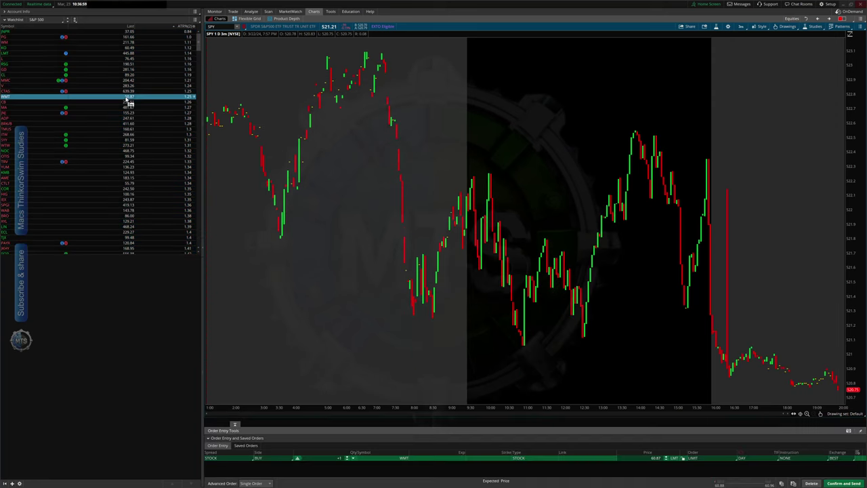
click(811, 473)
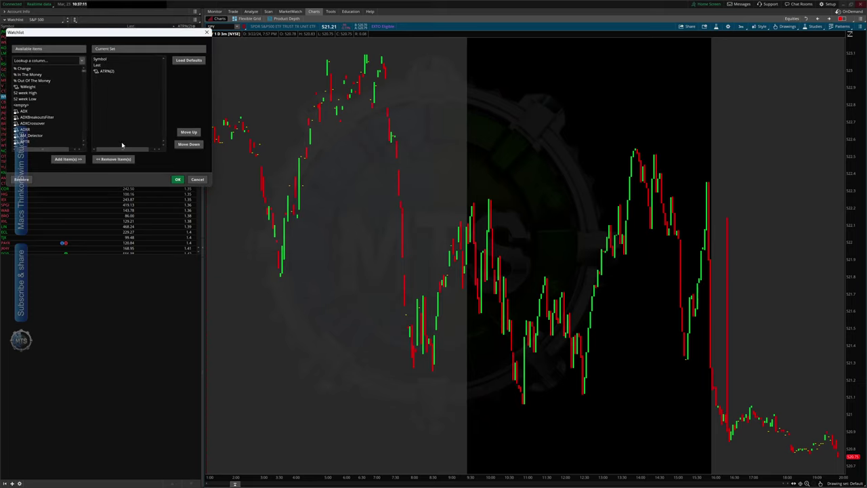
- Add the Ask and Bid columns to the S&P 500 watchlist
click(61, 62)
text(ask)
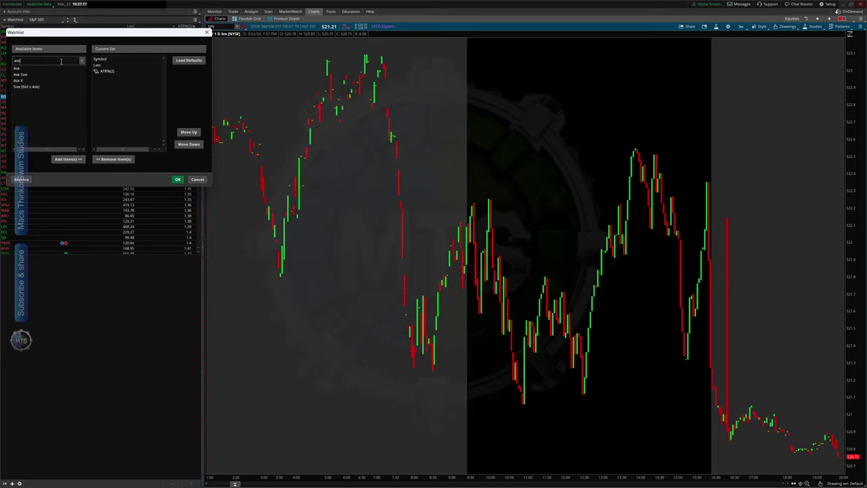
double_click(31, 69)
key(BackSpace)
key(BackSpace)
key(BackSpace)
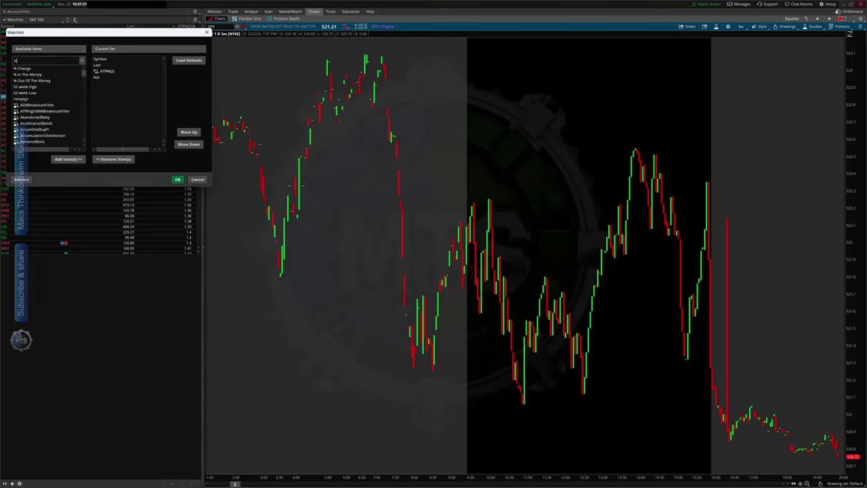
text(bid)
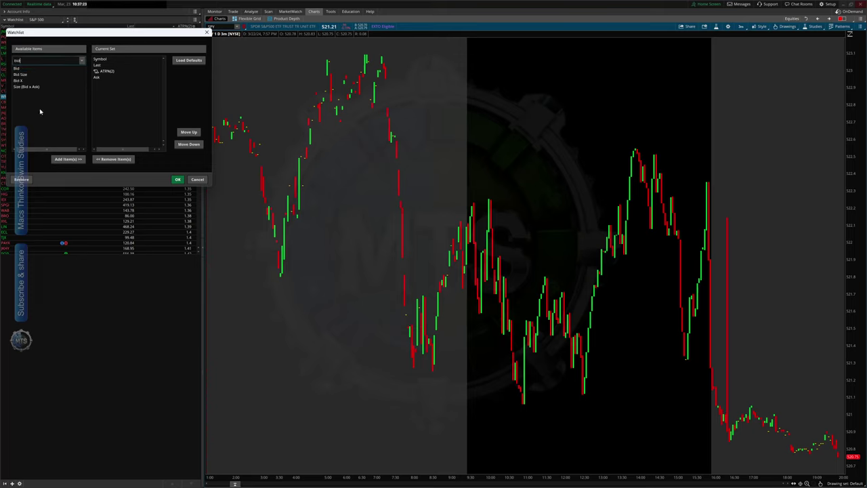
double_click(24, 69)
click(177, 178)
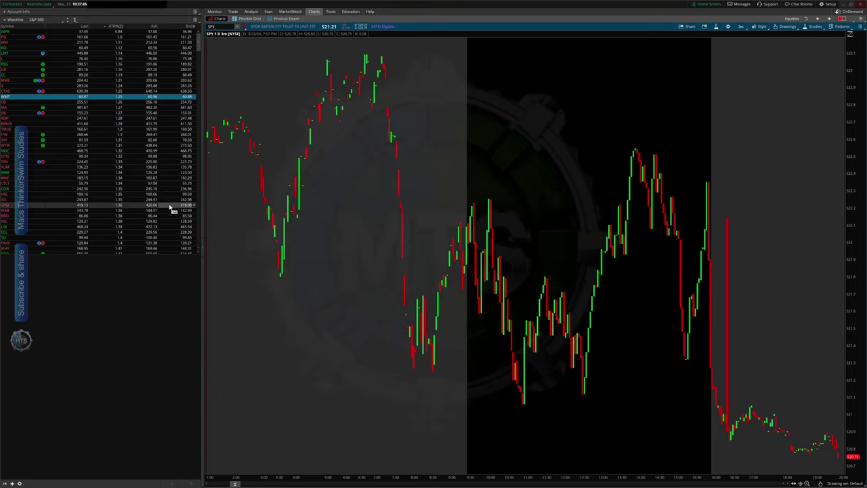
- Add the custom quote column Cost% after Bid in the S&P 500 watchlist, check its formula and apply the column set
click(195, 27)
click(201, 32)
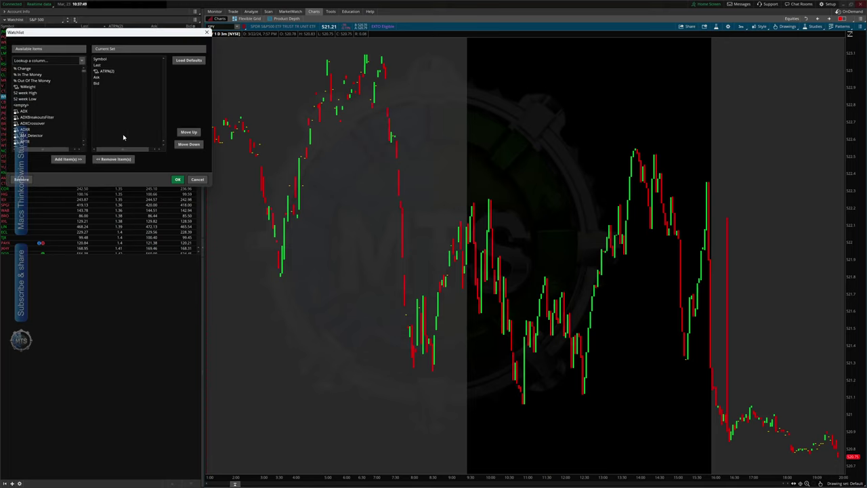
click(81, 60)
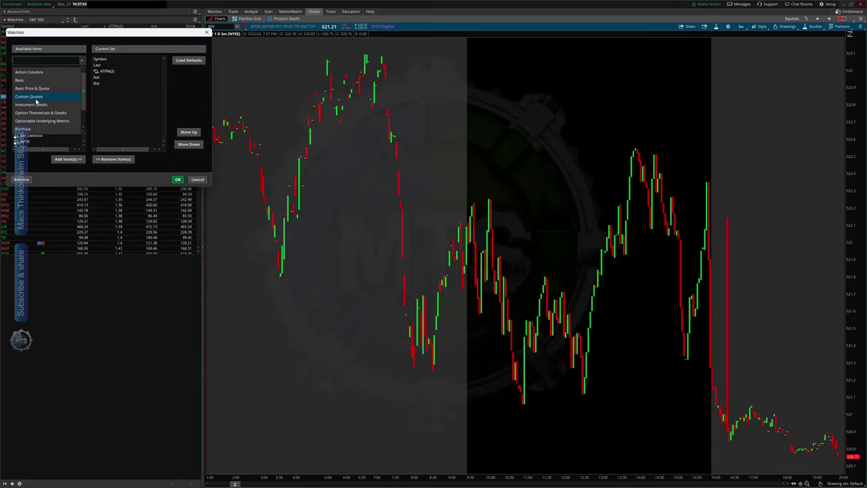
click(36, 98)
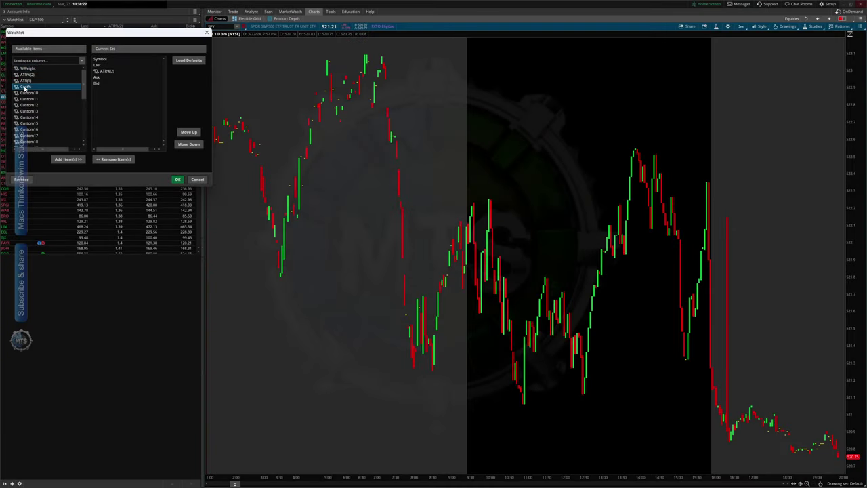
double_click(24, 88)
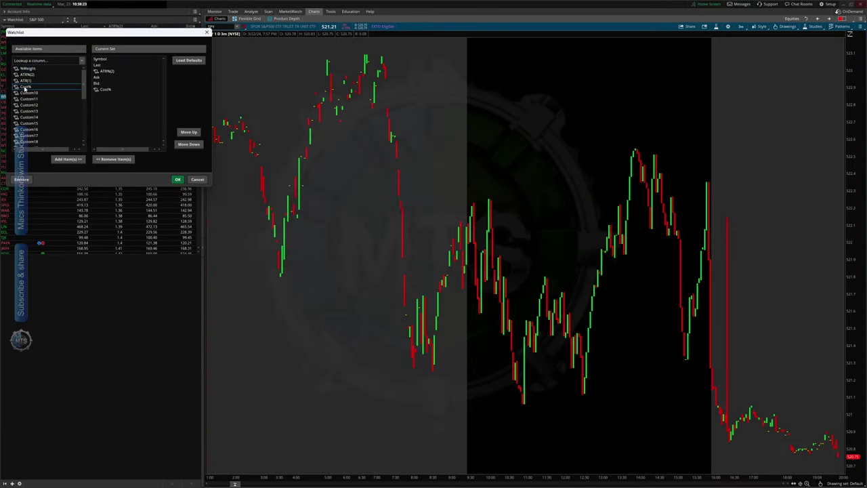
click(95, 90)
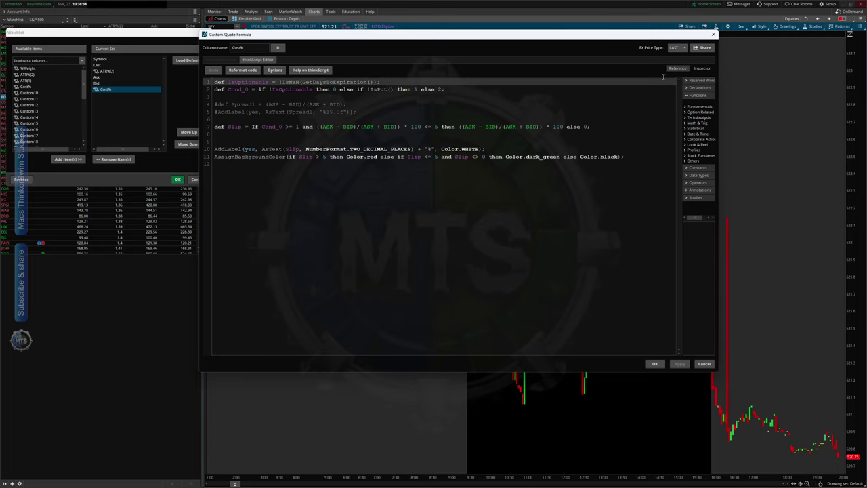
click(654, 364)
click(179, 180)
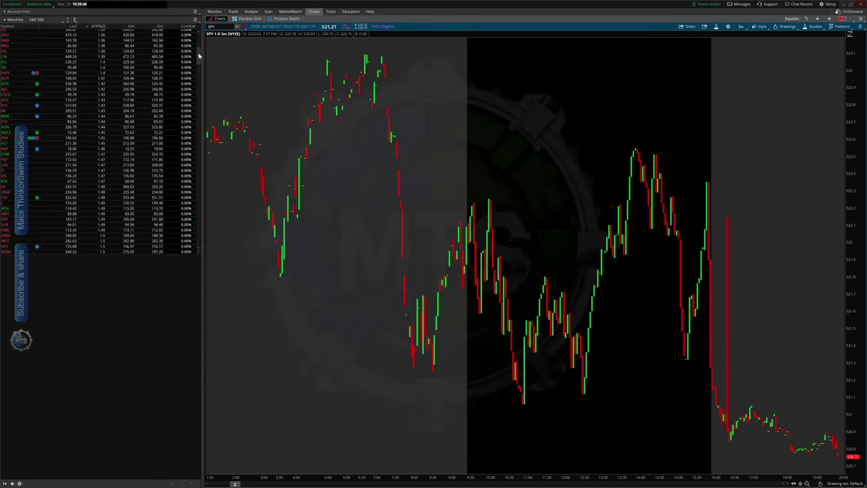
- Reopen the Cost% column's formula and examine how Cond_0, Slip and the background color are defined
click(196, 19)
click(129, 115)
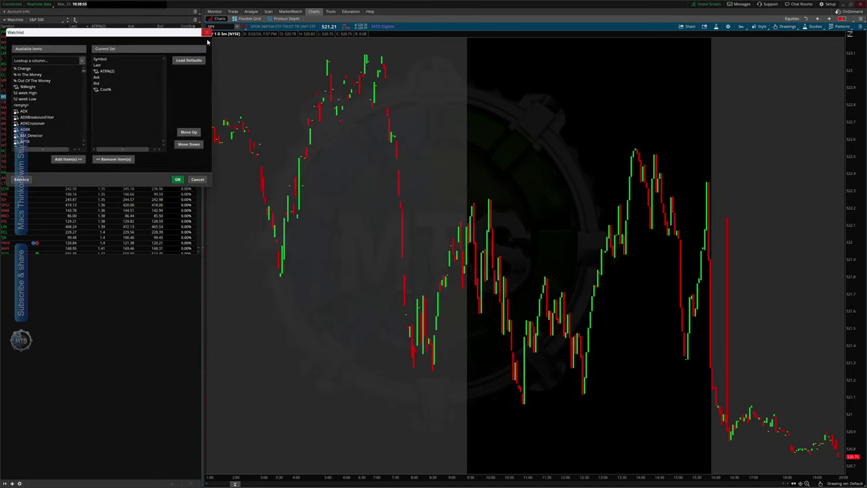
click(96, 89)
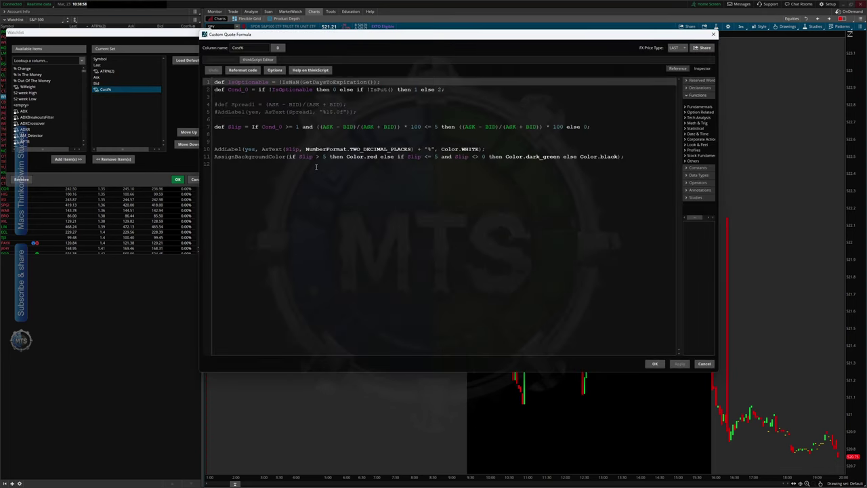
click(284, 149)
click(287, 157)
click(271, 127)
click(246, 98)
click(312, 127)
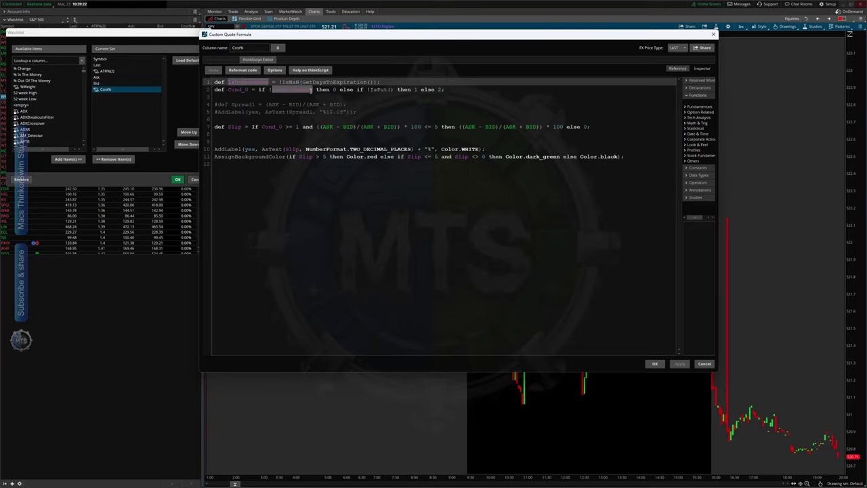
- Change the Slip condition in the Cost% formula to Cond_0 == 0 and apply it to the watchlist
double_click(287, 127)
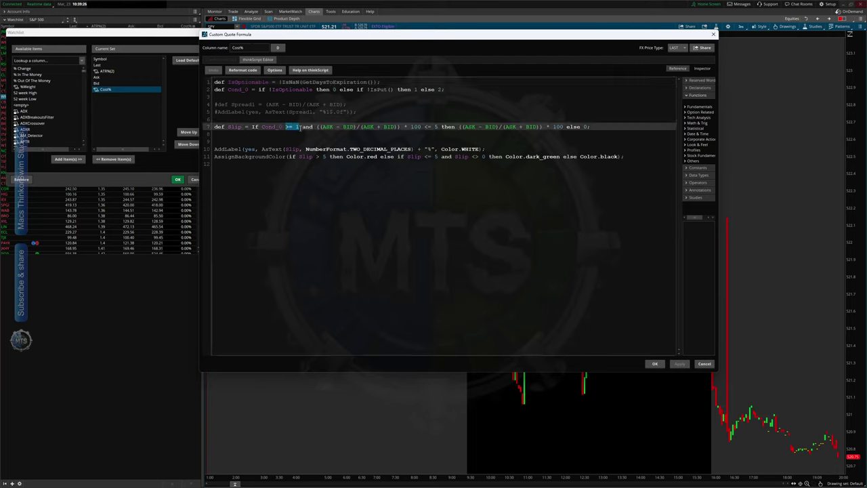
text(== )
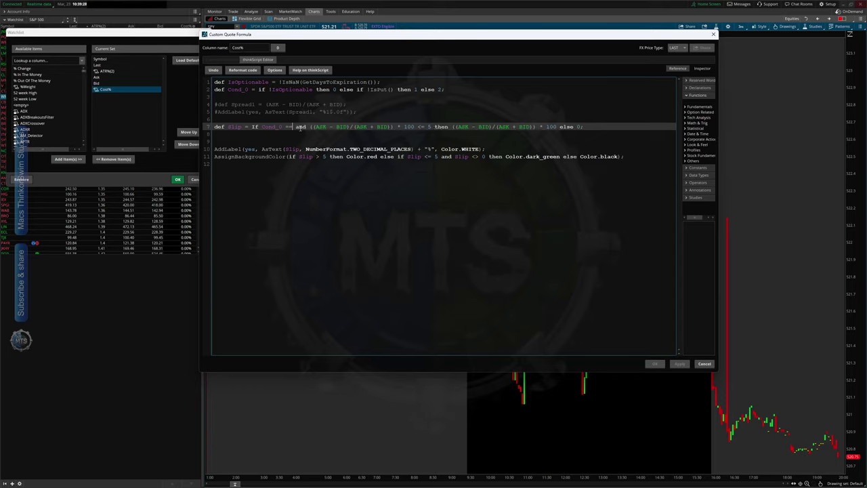
text(0)
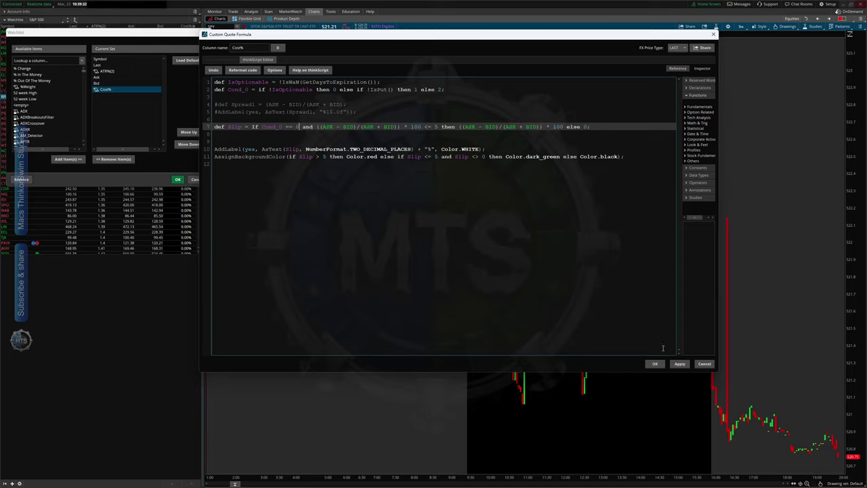
click(679, 364)
click(654, 364)
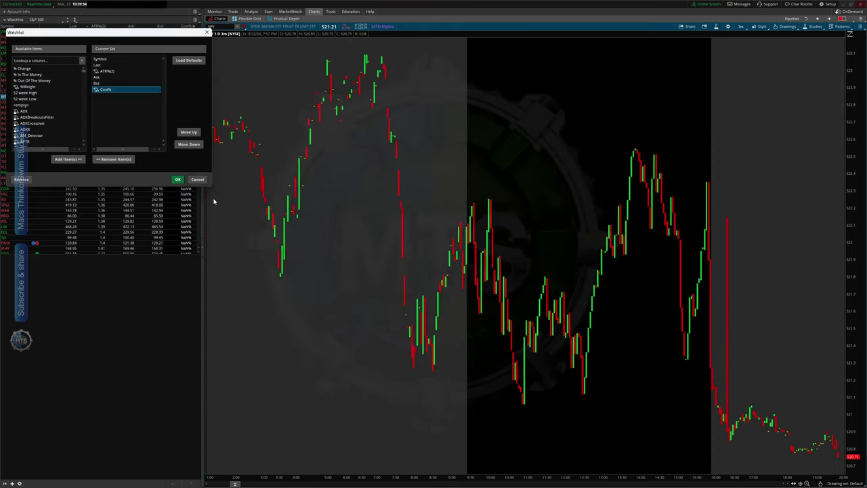
click(177, 180)
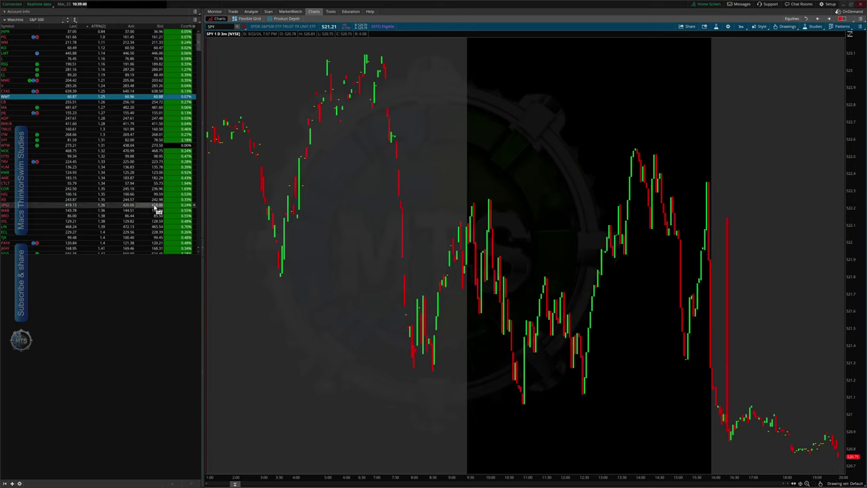
- Sort the S&P 500 watchlist by Cost% from highest to lowest and compare the lowest-cost stocks with their ATR%
click(187, 29)
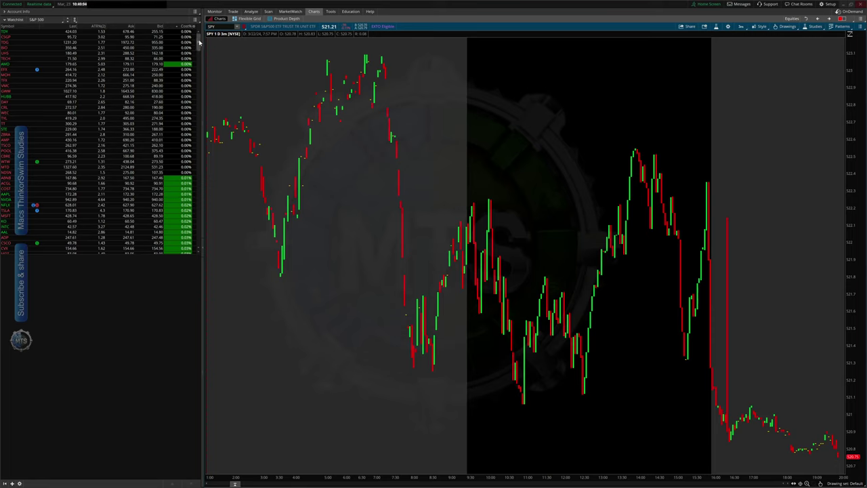
mouse_move(198, 41)
mouse_down()
mouse_move(200, 52)
mouse_move(200, 39)
mouse_up()
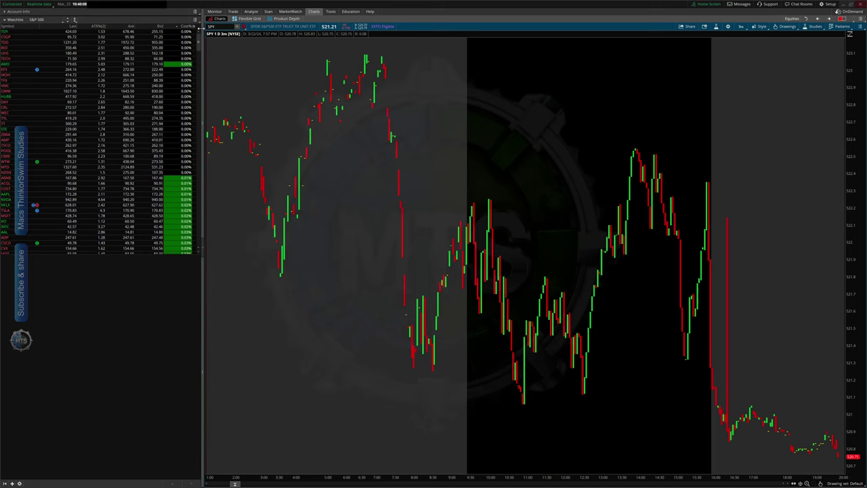
click(183, 27)
click(184, 29)
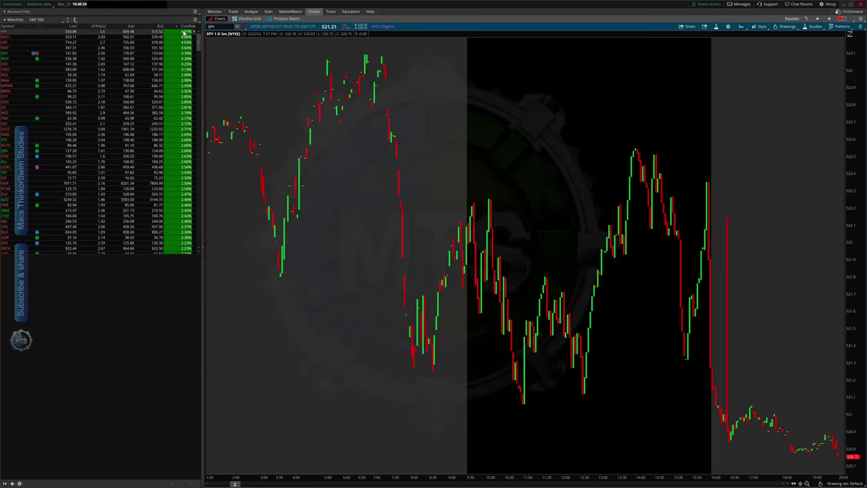
drag(198, 43, 201, 221)
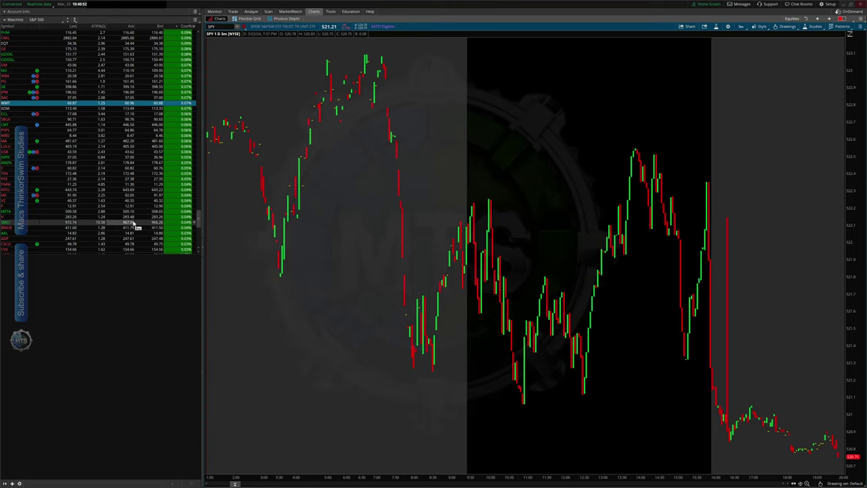
scroll(133, 223, down, 6)
scroll(132, 222, down, 7)
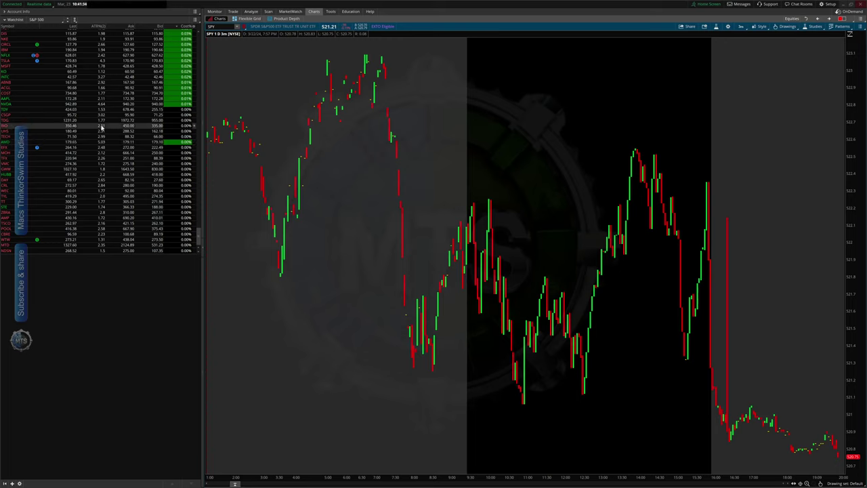
scroll(99, 82, up, 5)
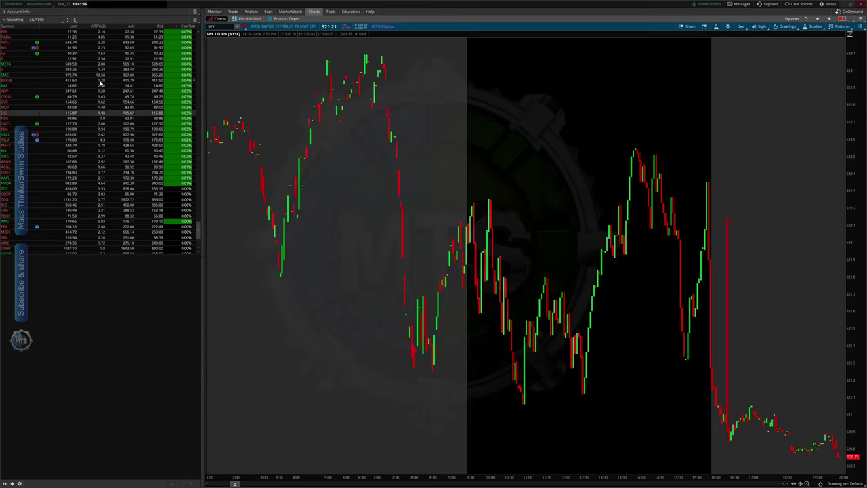